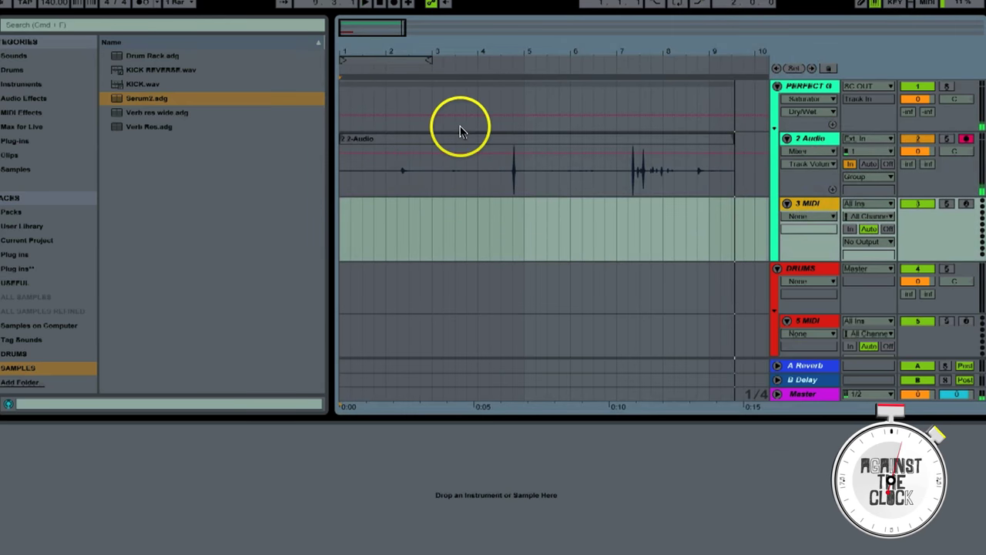
Step: Load the short 2 Audio segment from about 2.2 to 3.2 into a sampler on the 3 MIDI track and trim its start
{"action": "left_click", "coordinate": [453, 137]}
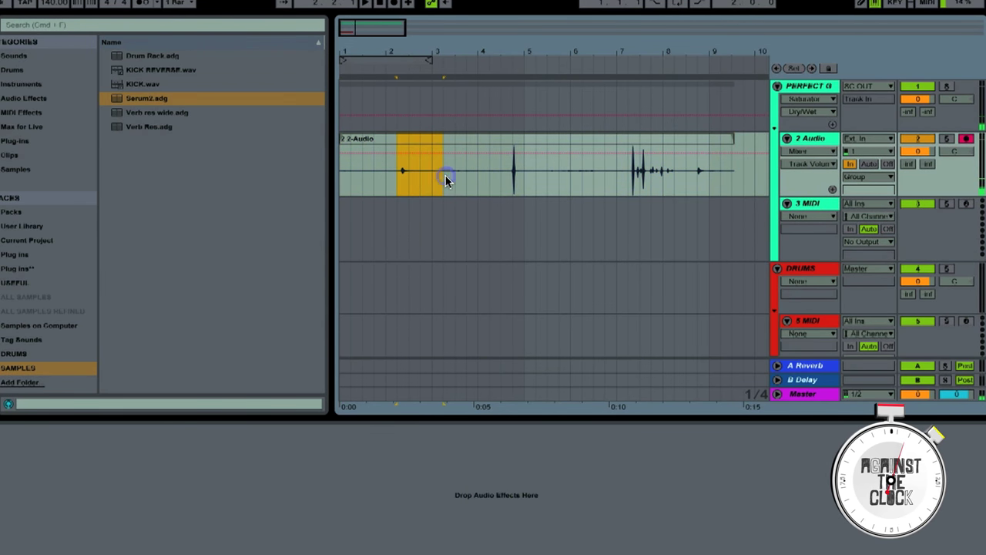
{"action": "left_click", "coordinate": [806, 204]}
{"action": "left_click", "coordinate": [415, 144]}
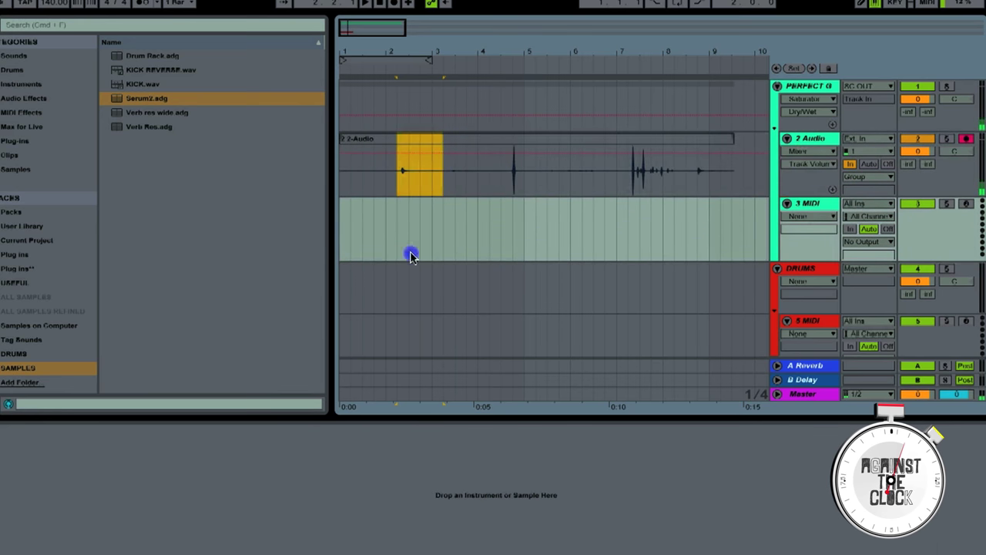
{"action": "left_click_drag", "start_coordinate": [400, 506], "coordinate": [398, 504]}
{"action": "left_click_drag", "start_coordinate": [165, 496], "coordinate": [167, 510]}
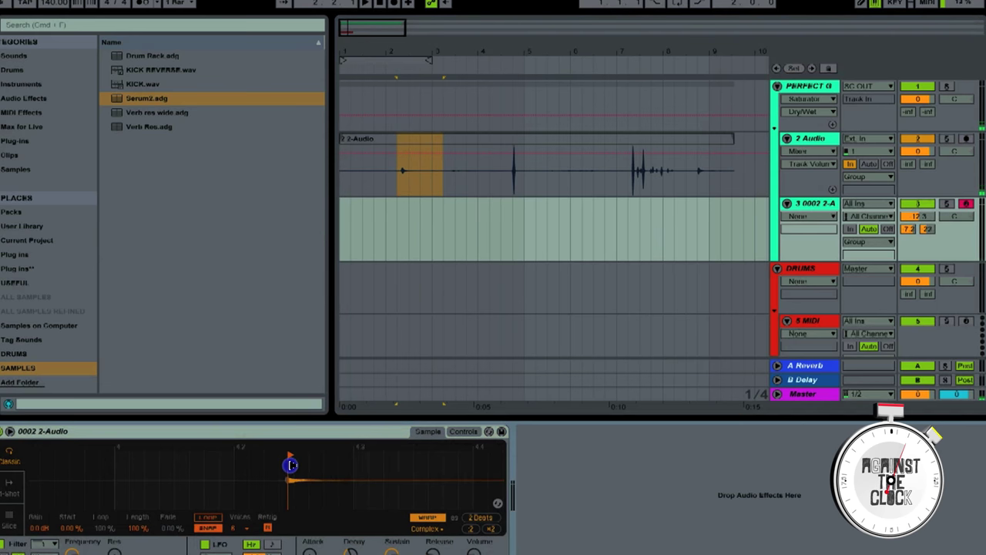
Step: Adjust the sampler's volume and lower the track's A Reverb send to about -30 dB
{"action": "left_click", "coordinate": [472, 552]}
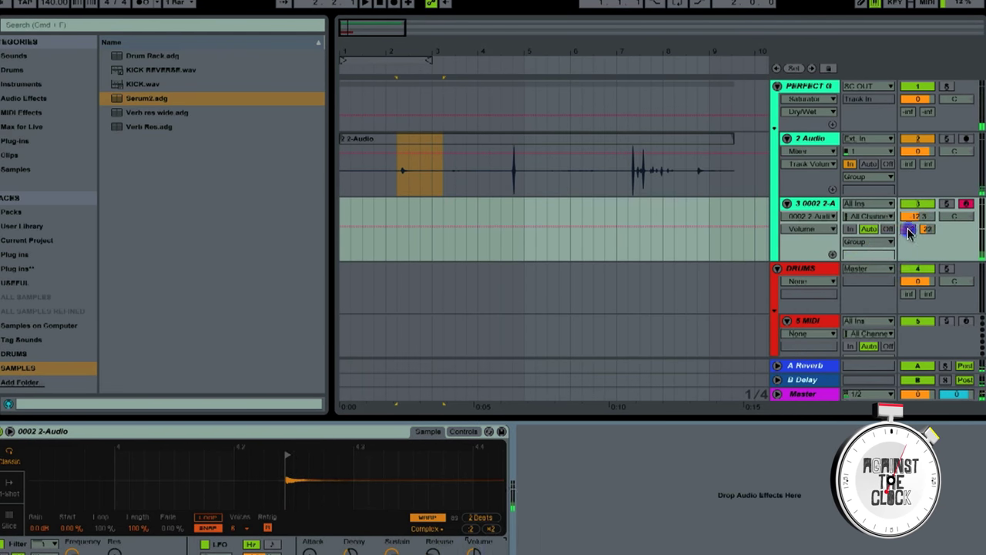
{"action": "left_click_drag", "start_coordinate": [909, 230], "coordinate": [907, 238]}
Step: Add the Verb res wide.adg effect rack after the sampler on the third track
{"action": "left_click", "coordinate": [143, 114]}
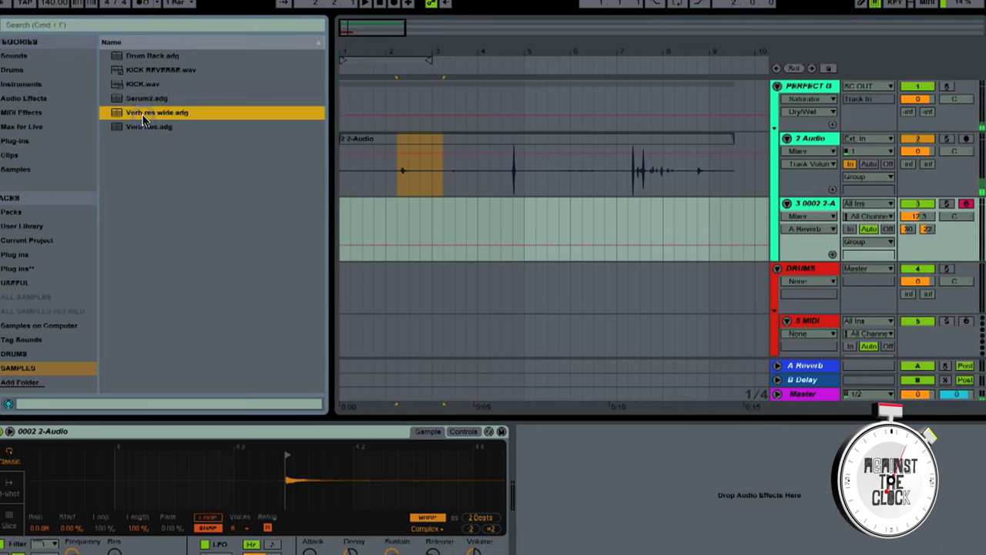
{"action": "left_click", "coordinate": [674, 480]}
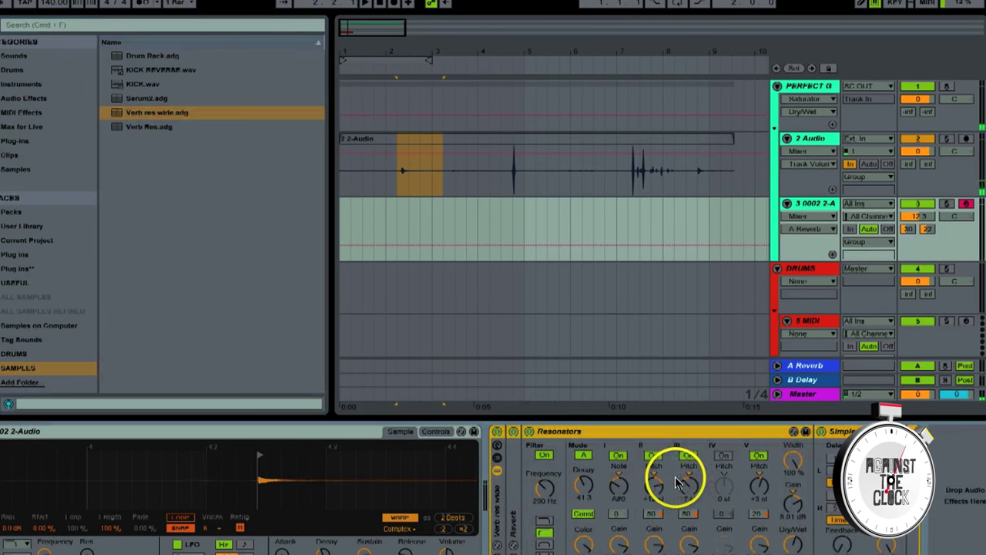
{"action": "left_click", "coordinate": [593, 433]}
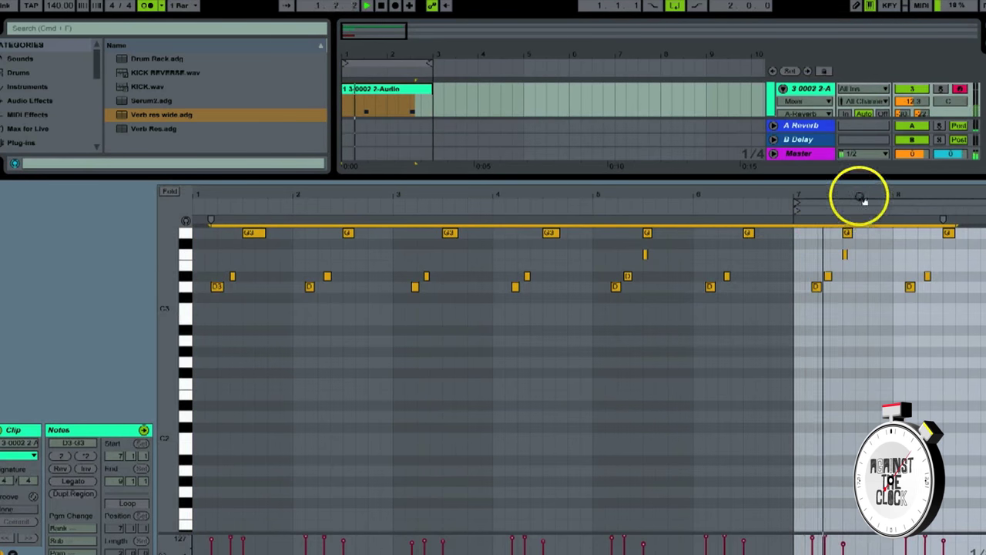
Step: Delete the F3 note that overlaps the G3 note at 7.3 in the recorded MIDI clip
{"action": "left_click_drag", "start_coordinate": [863, 199], "coordinate": [705, 342]}
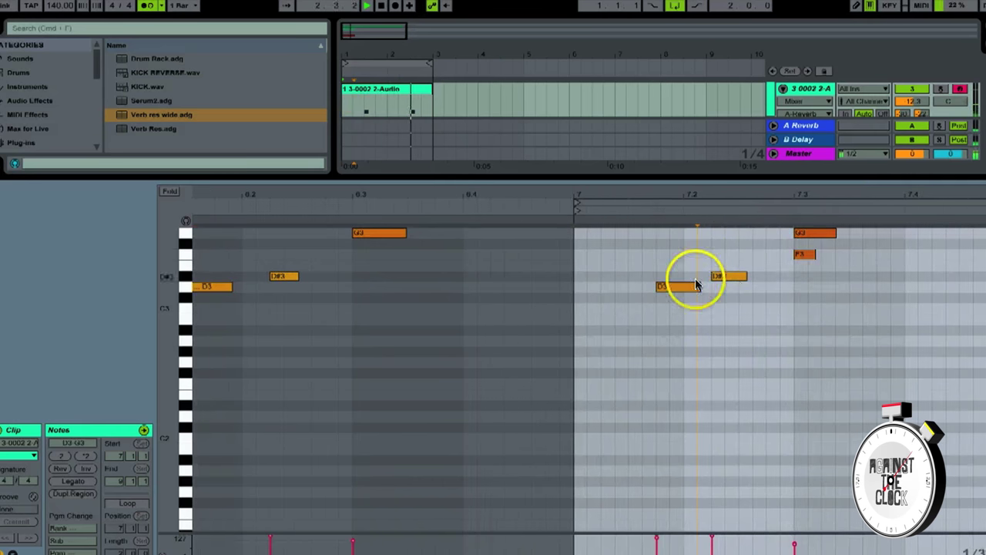
{"action": "left_click", "coordinate": [736, 285]}
{"action": "left_click", "coordinate": [869, 411]}
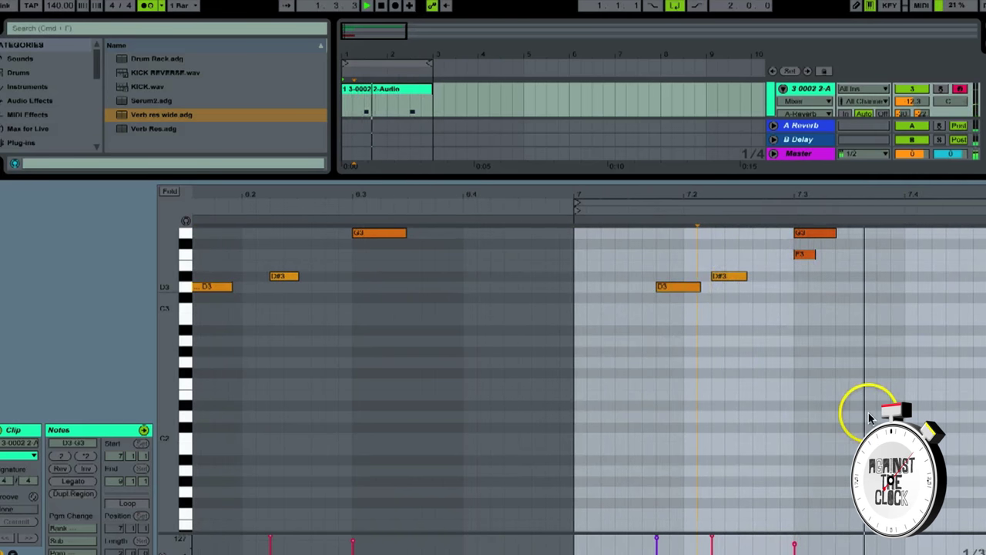
{"action": "key", "text": "space"}
{"action": "left_click_drag", "start_coordinate": [877, 349], "coordinate": [800, 240]}
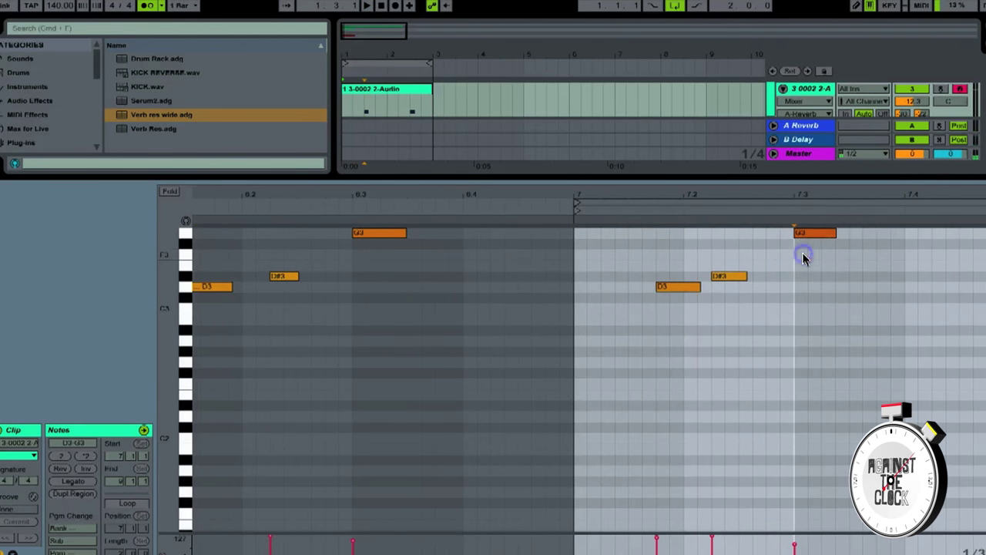
{"action": "key", "text": "space"}
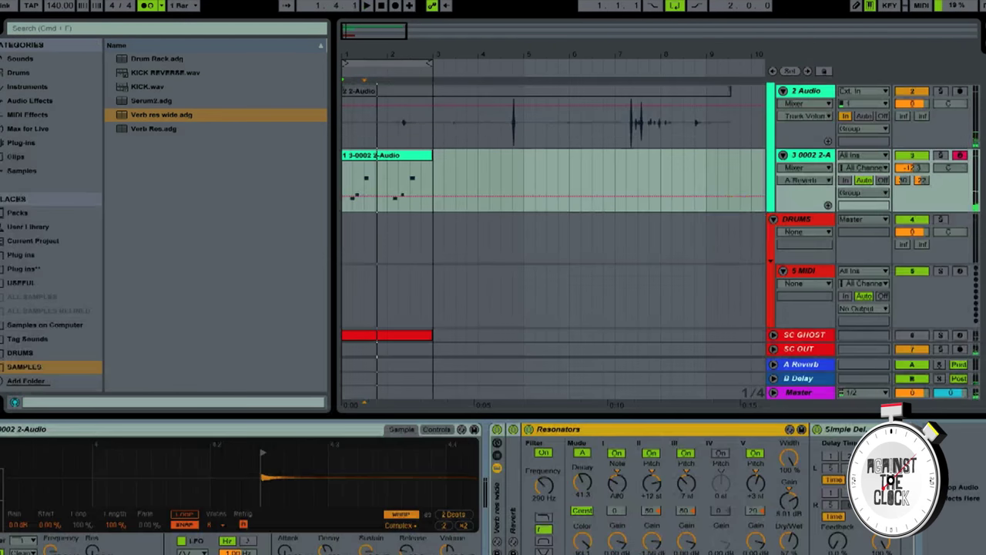
Step: Set the audio input device to Saffire (16 In, 8 Out) in the audio preferences and close them
{"action": "left_click", "coordinate": [738, 231]}
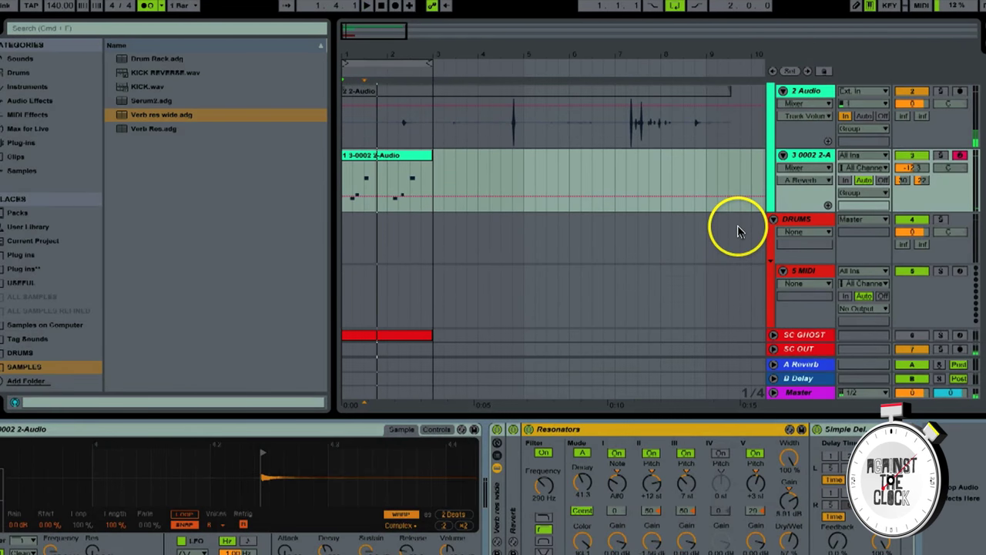
{"action": "key", "text": "super+comma"}
{"action": "left_click", "coordinate": [578, 119]}
{"action": "left_click", "coordinate": [578, 135]}
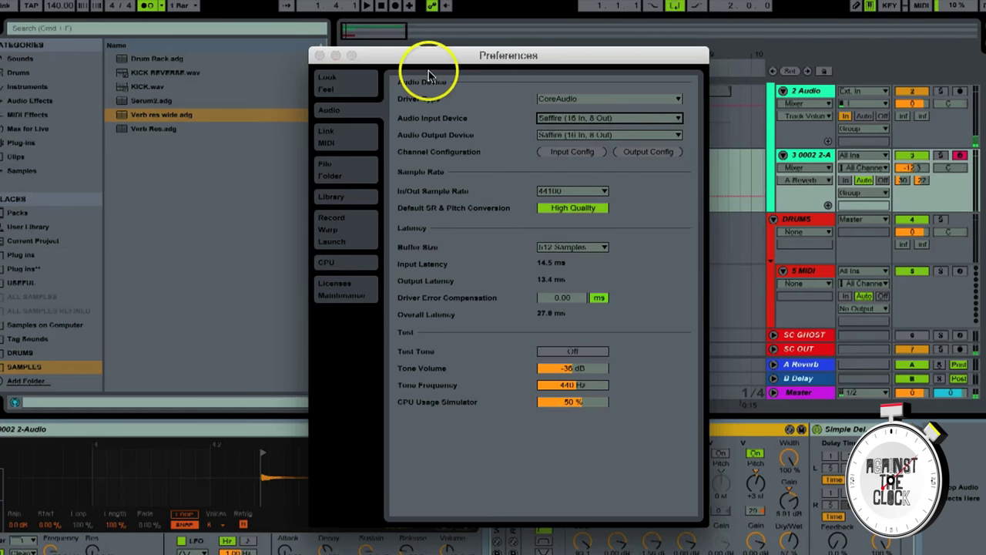
{"action": "left_click", "coordinate": [320, 55]}
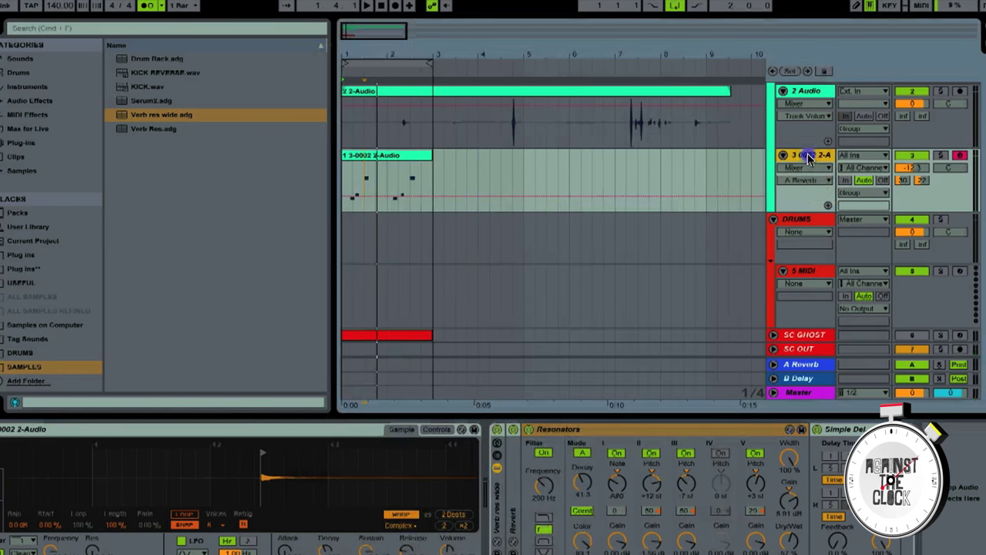
Step: Load Drum Rack.adg onto the 5 MIDI track and place the 2 Audio hit just before bar 5 on pad C1
{"action": "left_click", "coordinate": [817, 272]}
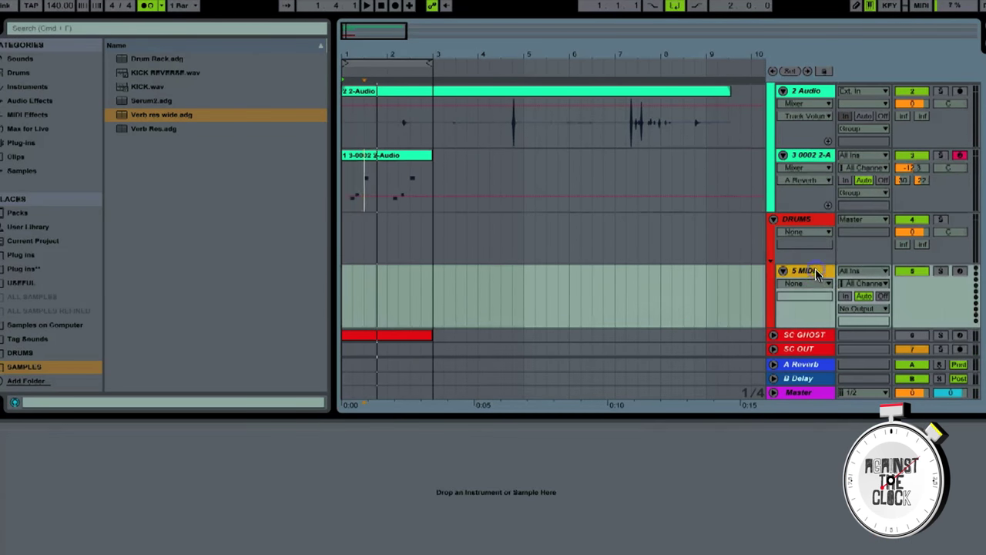
{"action": "double_click", "coordinate": [158, 60]}
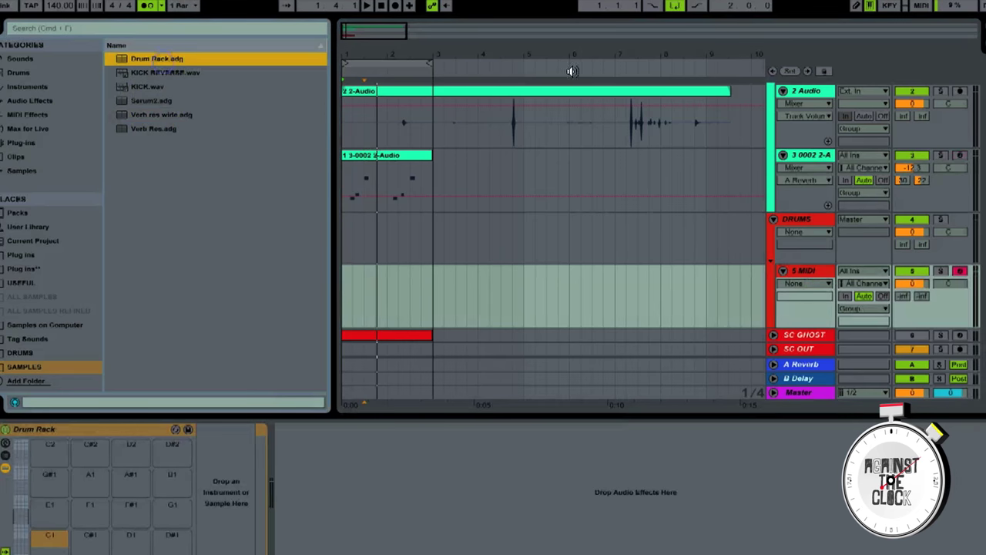
{"action": "left_click_drag", "start_coordinate": [512, 127], "coordinate": [558, 130]}
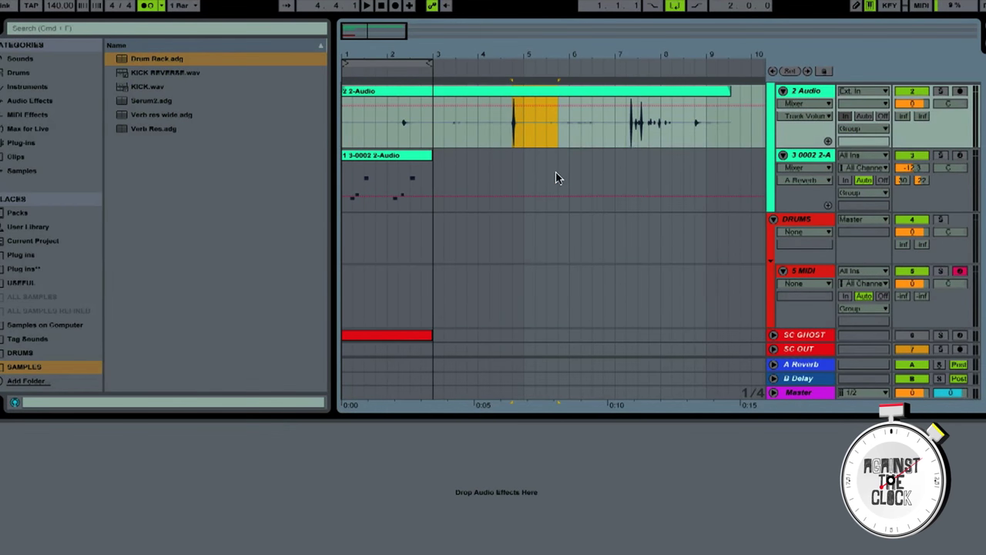
{"action": "left_click", "coordinate": [805, 271]}
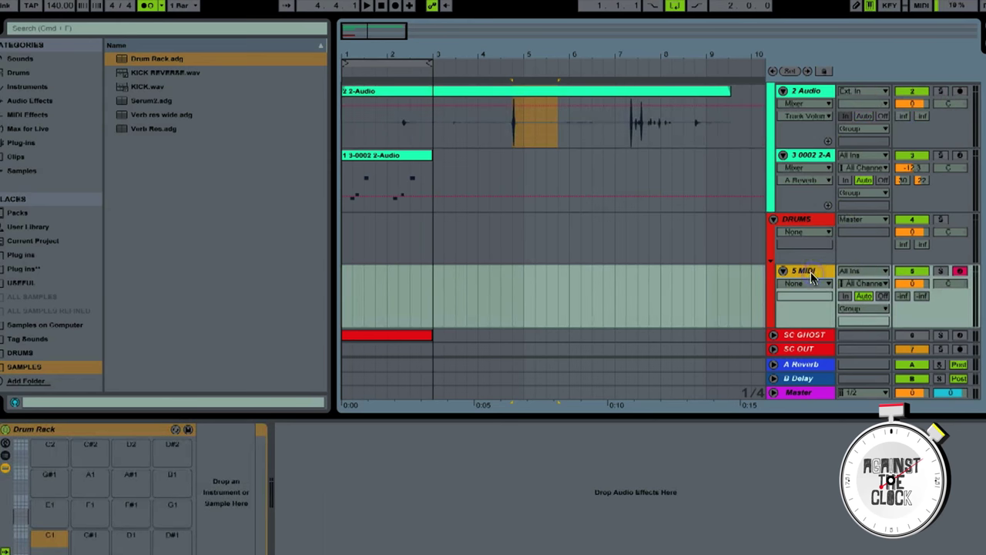
{"action": "left_click", "coordinate": [145, 58]}
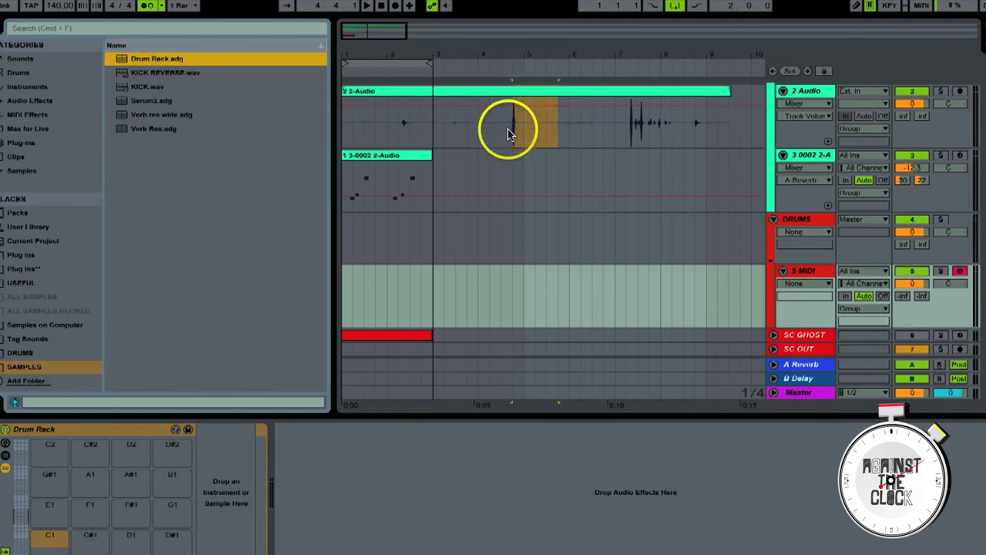
{"action": "left_click_drag", "start_coordinate": [512, 129], "coordinate": [804, 279]}
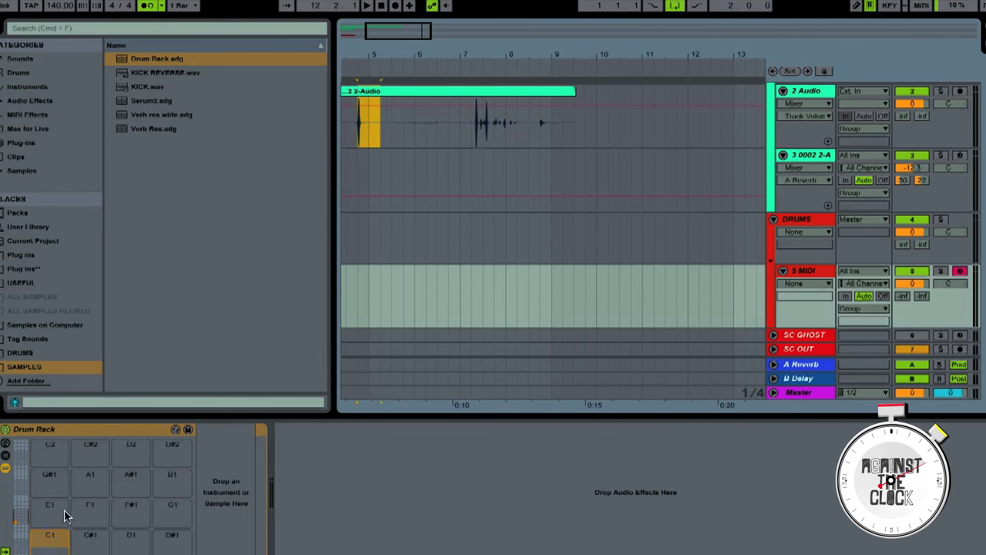
{"action": "left_click_drag", "start_coordinate": [66, 516], "coordinate": [60, 536]}
Step: Trim the start of the pad C1 sample to the onset of the hit
{"action": "left_click_drag", "start_coordinate": [497, 483], "coordinate": [495, 482]}
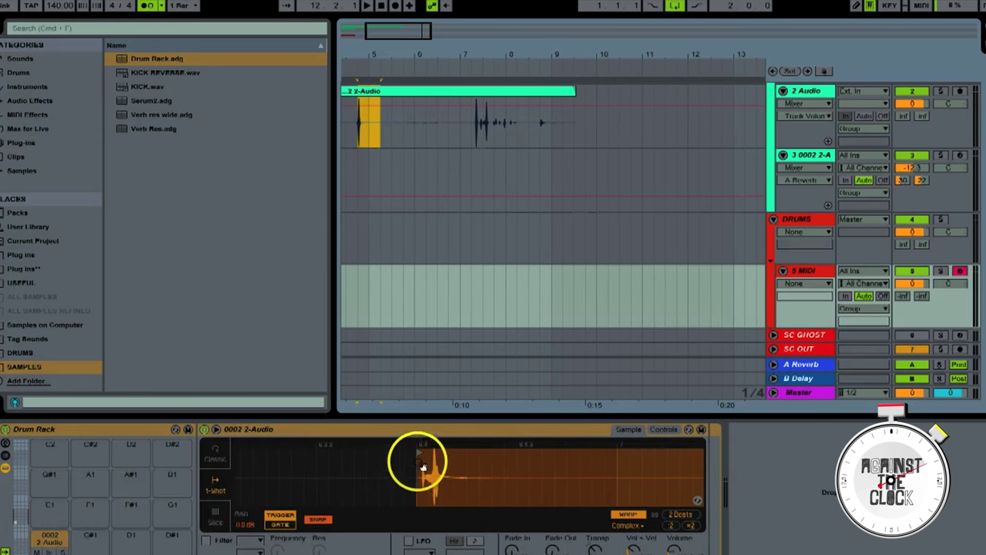
{"action": "left_click_drag", "start_coordinate": [419, 462], "coordinate": [424, 454]}
{"action": "key", "text": "Delete"}
{"action": "left_click", "coordinate": [817, 276]}
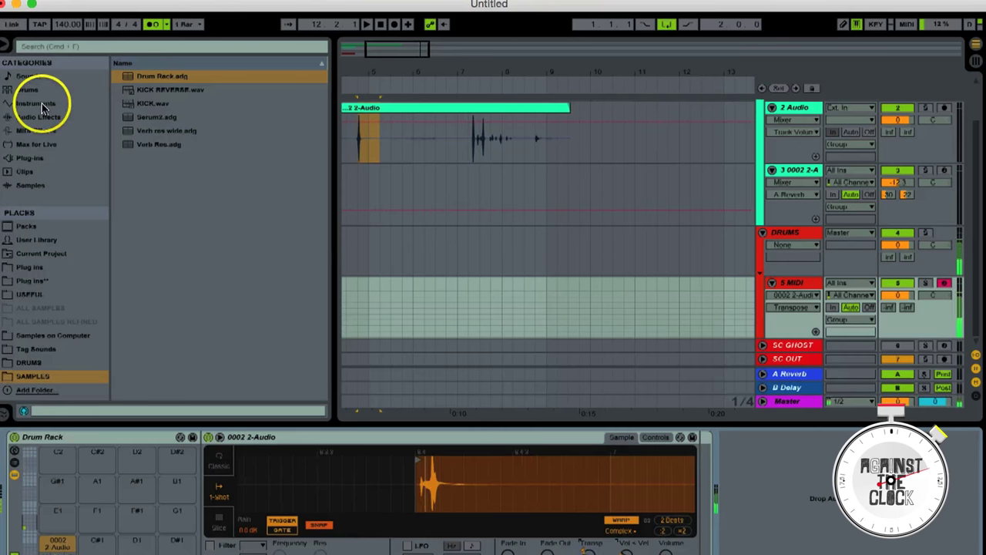
Step: Add a Saturator from the audio effects after the Drum Rack on the 5 MIDI track and raise its Drive
{"action": "left_click", "coordinate": [38, 116]}
{"action": "scroll", "coordinate": [253, 255], "scroll_direction": "down", "scroll_amount": 8}
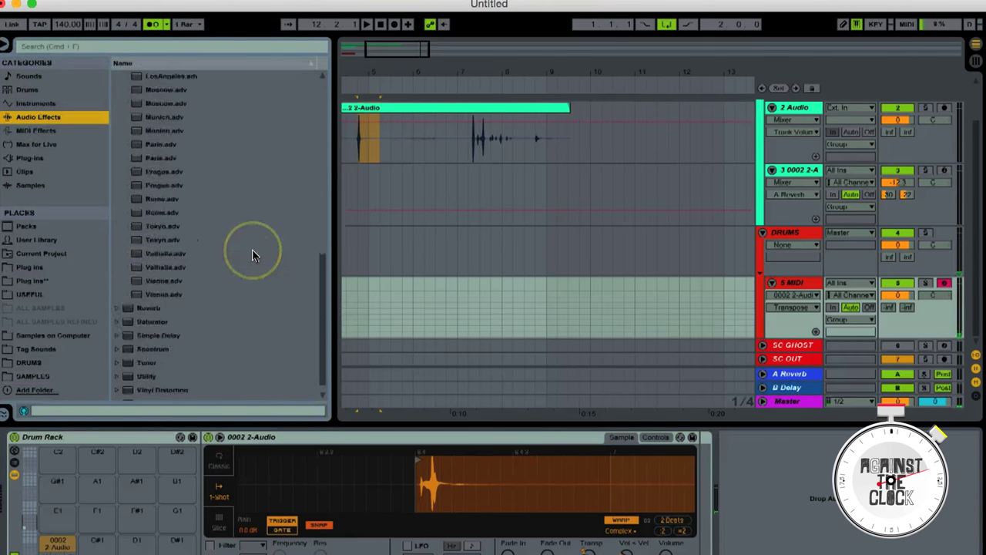
{"action": "scroll", "coordinate": [252, 250], "scroll_direction": "up", "scroll_amount": 5}
{"action": "left_click", "coordinate": [118, 103]}
{"action": "scroll", "coordinate": [214, 194], "scroll_direction": "up", "scroll_amount": 4}
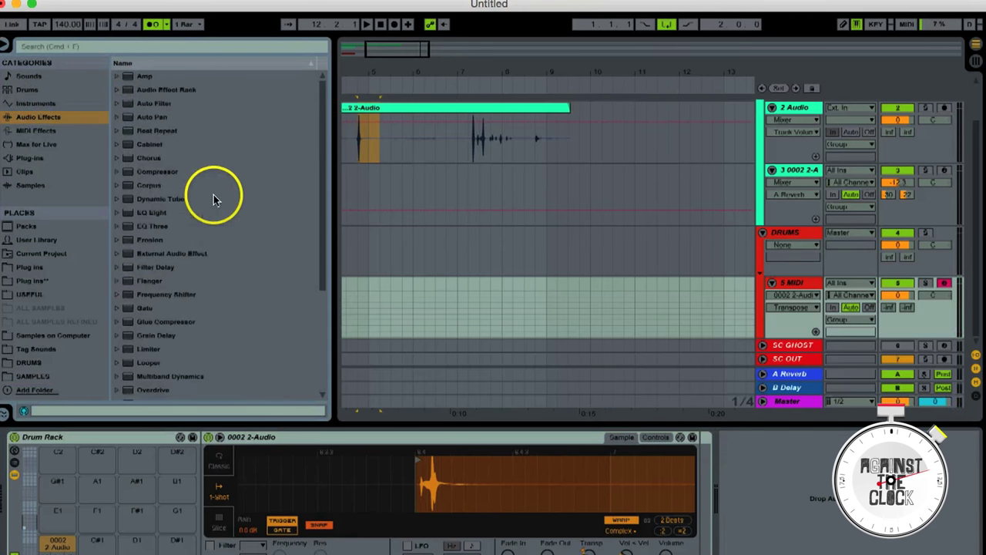
{"action": "scroll", "coordinate": [169, 125], "scroll_direction": "down", "scroll_amount": 5}
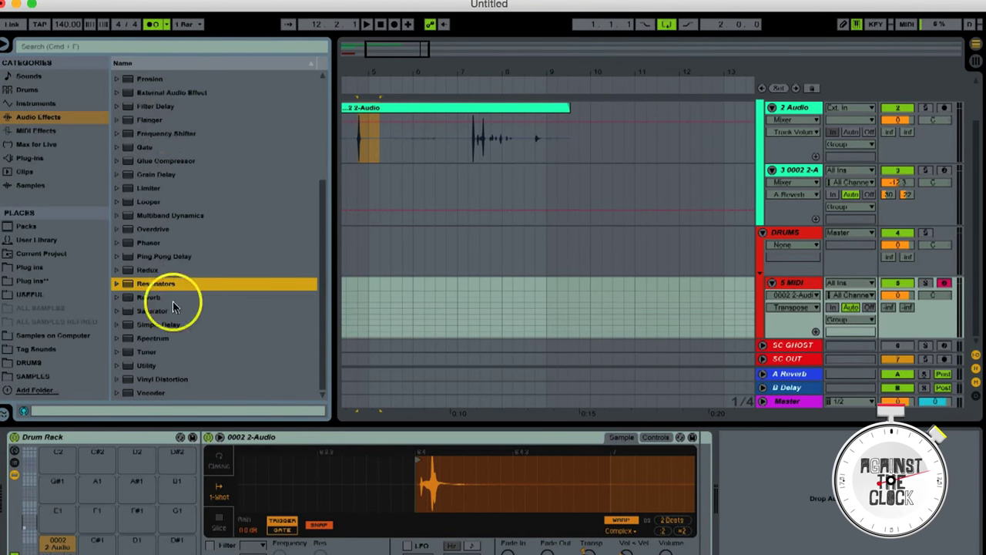
{"action": "left_click_drag", "start_coordinate": [173, 306], "coordinate": [736, 473]}
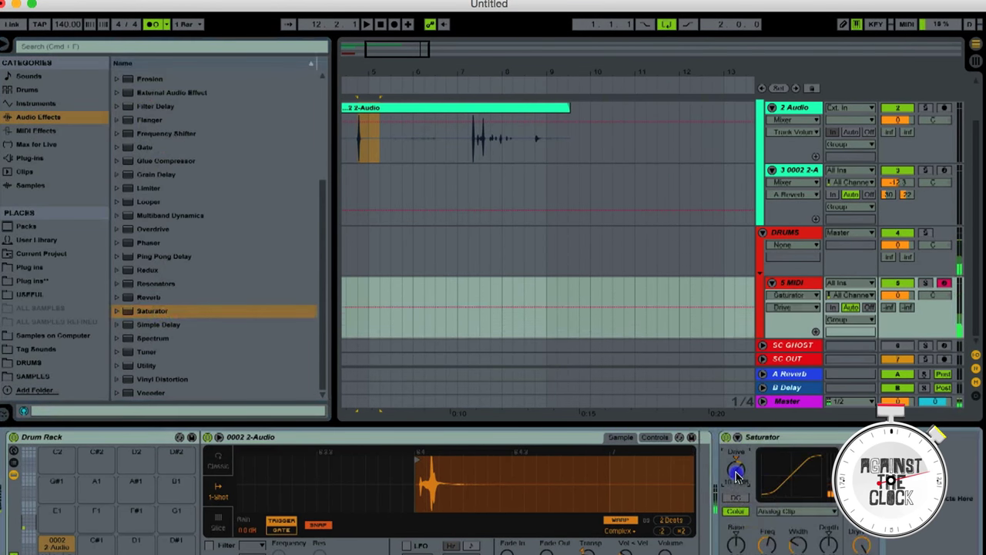
Step: Fine-tune the Saturator's Dry/Wet mix and Drive together with the 5 MIDI track's volume
{"action": "left_click_drag", "start_coordinate": [858, 544], "coordinate": [858, 546]}
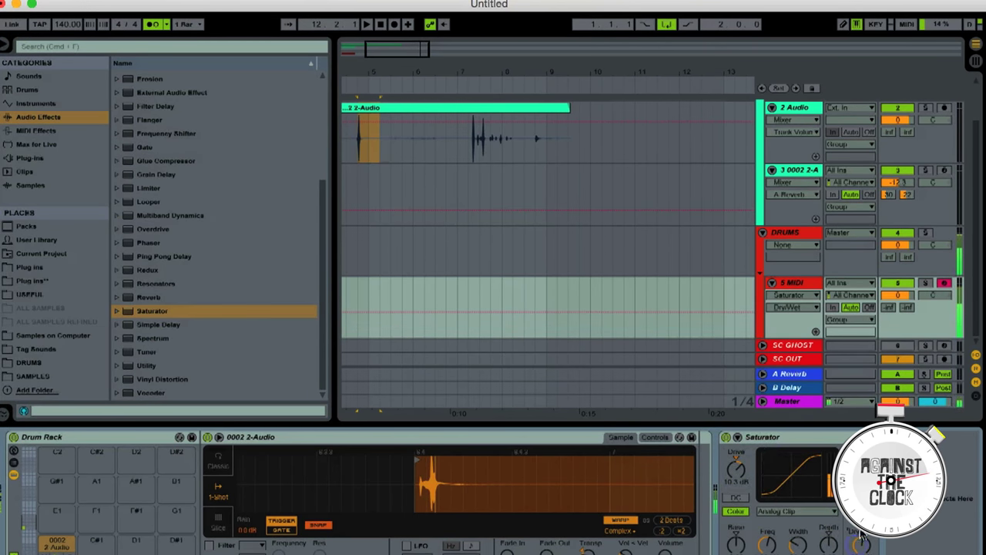
{"action": "left_click", "coordinate": [736, 475]}
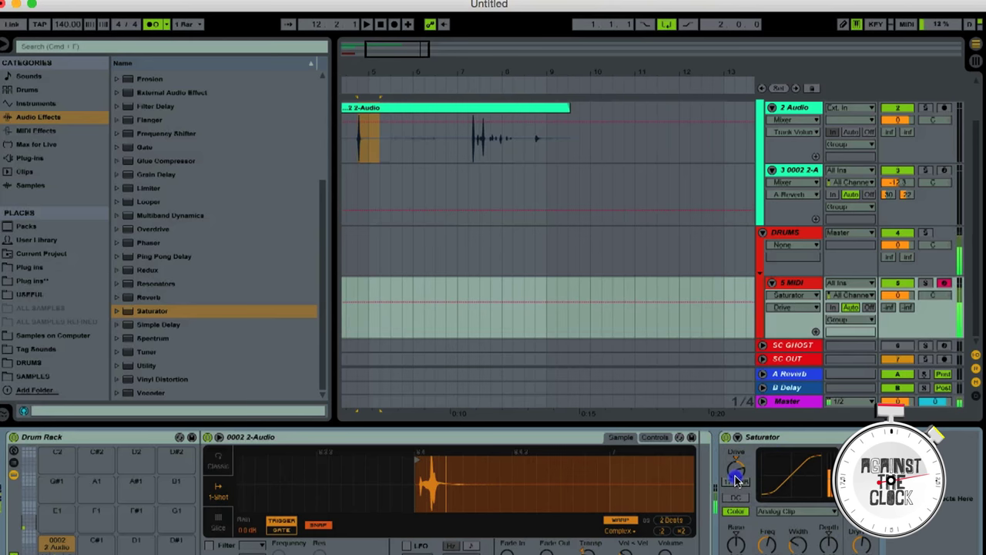
{"action": "left_click", "coordinate": [895, 297]}
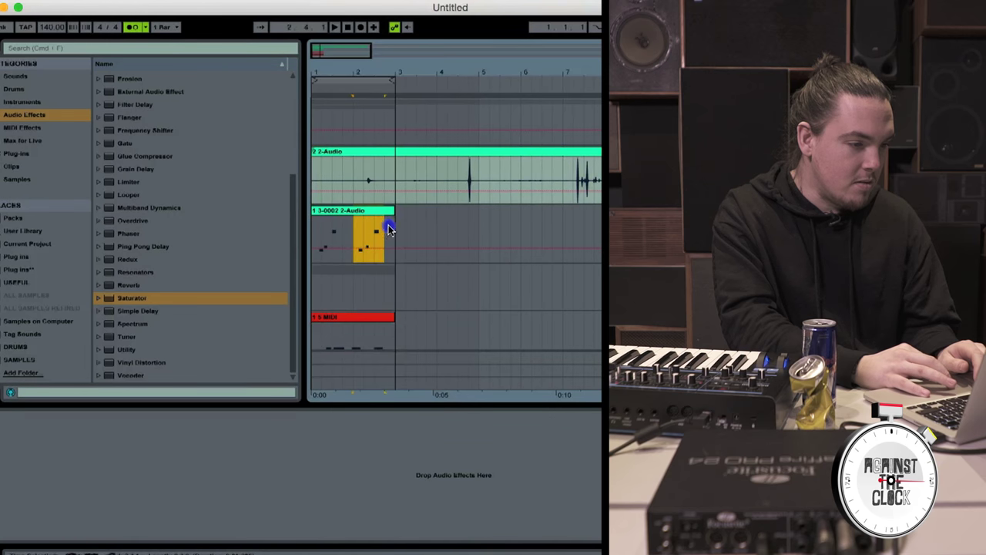
Step: Split the two-bar 3-0002 2-Audio MIDI clip at bar 2 and play the loop
{"action": "left_click_drag", "start_coordinate": [388, 225], "coordinate": [335, 218]}
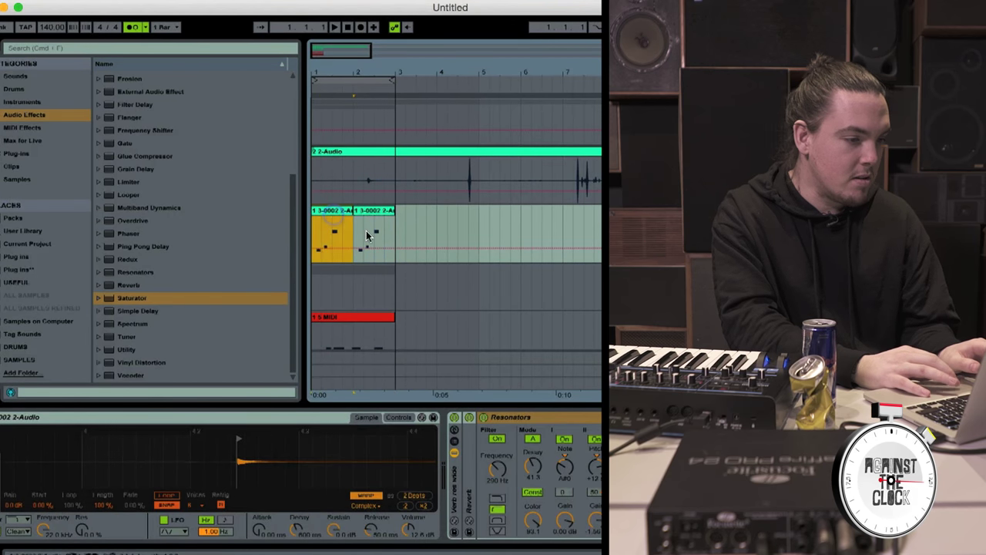
{"action": "scroll", "coordinate": [375, 236], "scroll_direction": "down", "scroll_amount": 2}
{"action": "key", "text": "space"}
Step: Quantize the notes in the 5 MIDI drum clip and return to the track's devices with playback stopped
{"action": "double_click", "coordinate": [352, 271]}
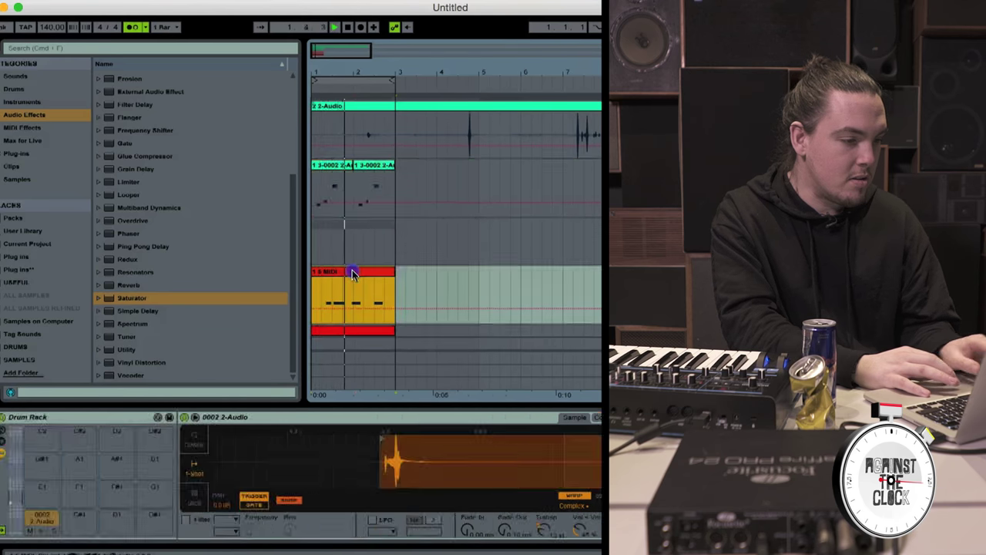
{"action": "key", "text": "super+u"}
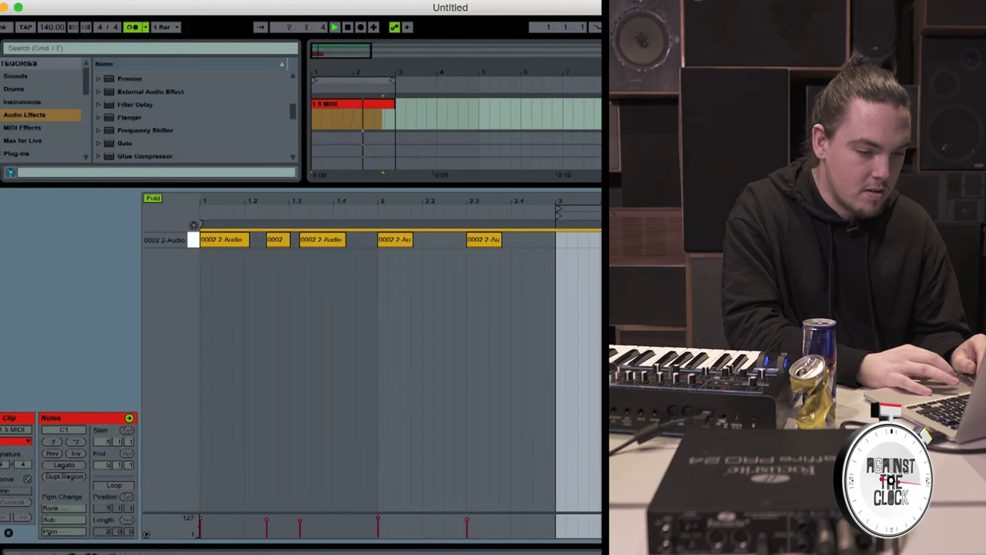
{"action": "key", "text": "shift+Tab"}
{"action": "key", "text": "space"}
Step: Tighten the start point of the pad C1 sample and check its timing against the drum clip's notes
{"action": "left_click_drag", "start_coordinate": [386, 464], "coordinate": [386, 467]}
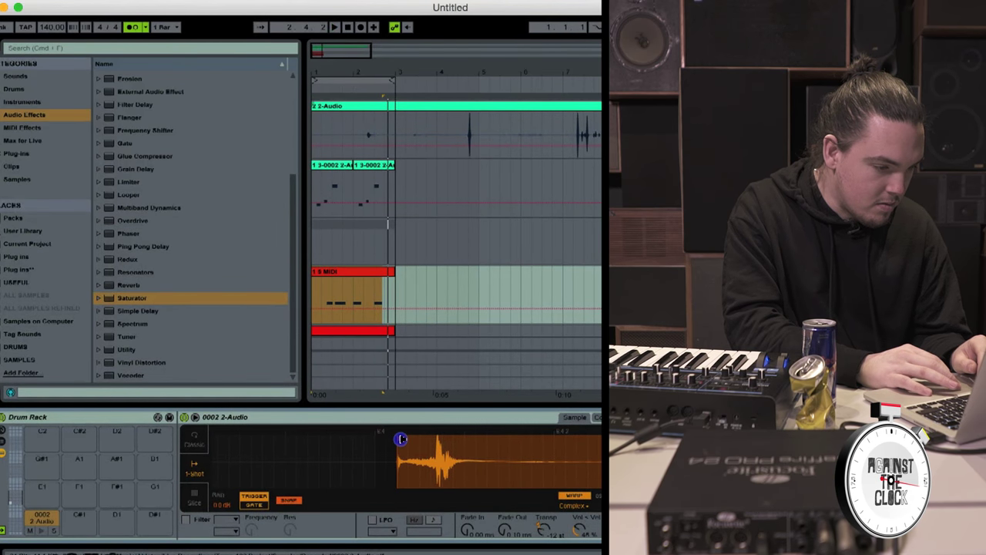
{"action": "double_click", "coordinate": [339, 271]}
{"action": "key", "text": "space"}
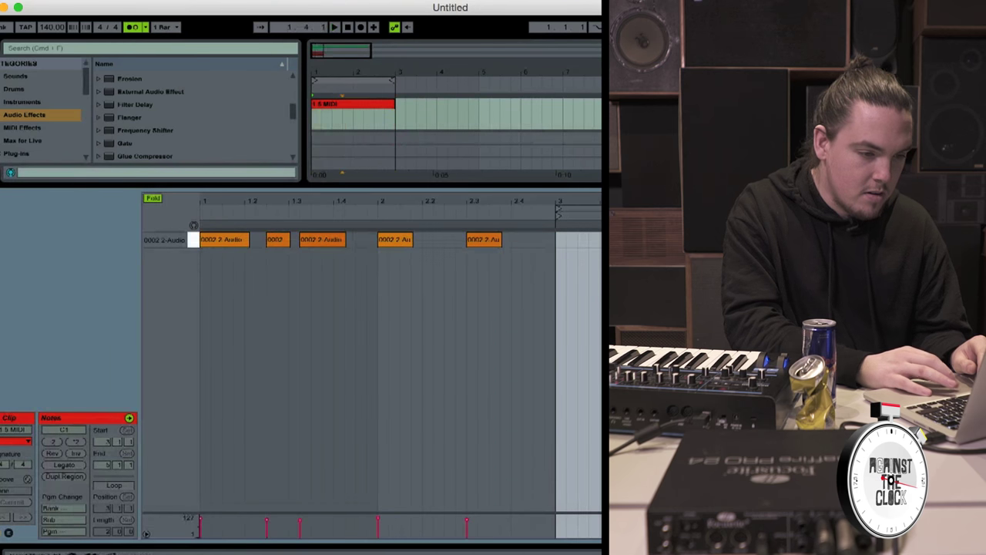
{"action": "key", "text": "shift+Tab"}
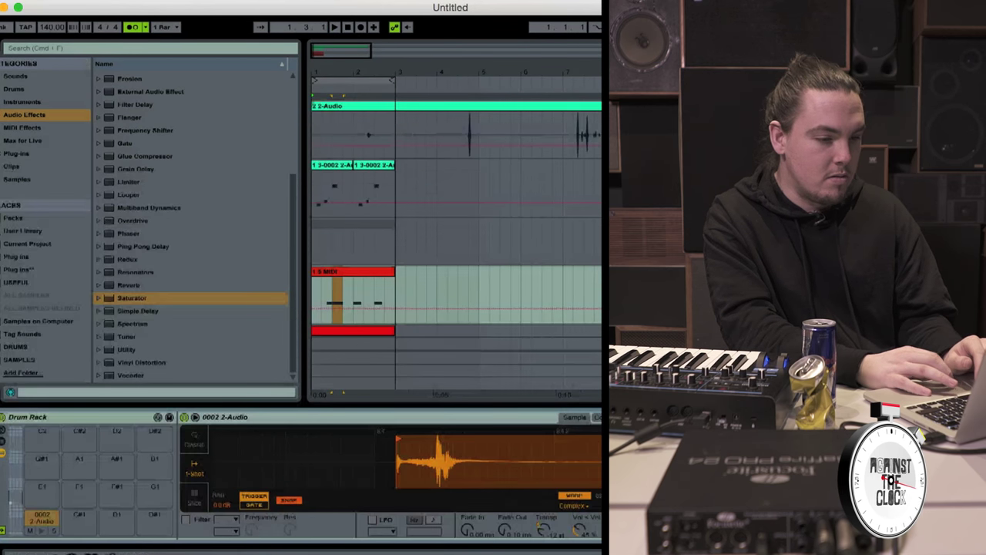
Step: Move the last drum note in the second bar of the 5 MIDI clip to beat 2.4
{"action": "double_click", "coordinate": [375, 270]}
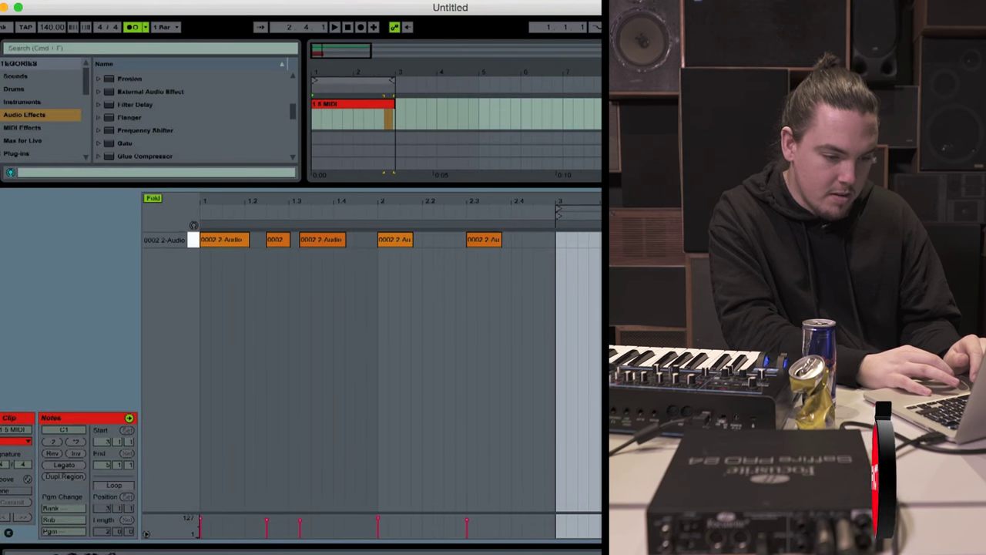
{"action": "left_click", "coordinate": [478, 158]}
{"action": "left_click", "coordinate": [500, 189]}
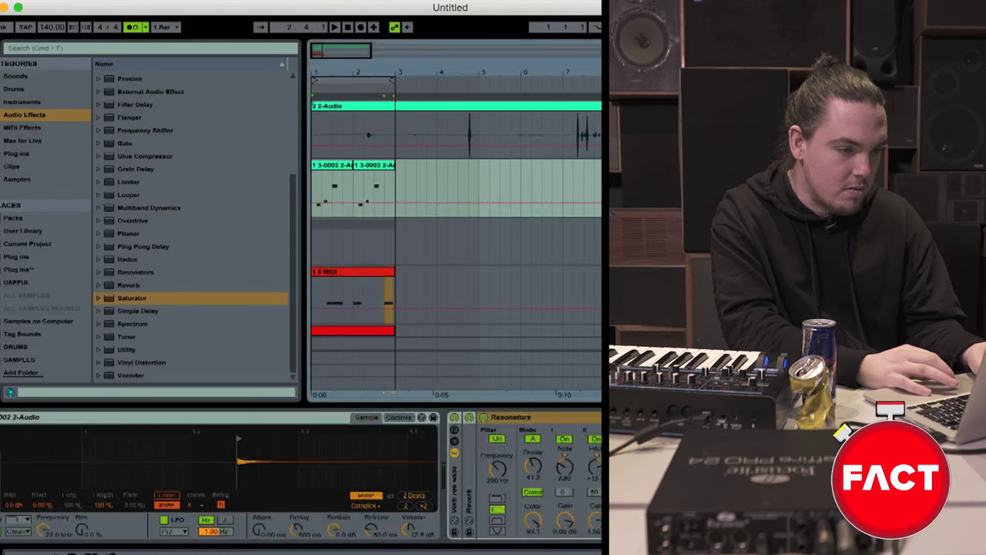
Step: Add a MIDI track below 3-0002 2-Audio, load Serum2.adg from SAMPLES onto it and clear Serum's window away from the arrangement
{"action": "key", "text": "super+shift+t"}
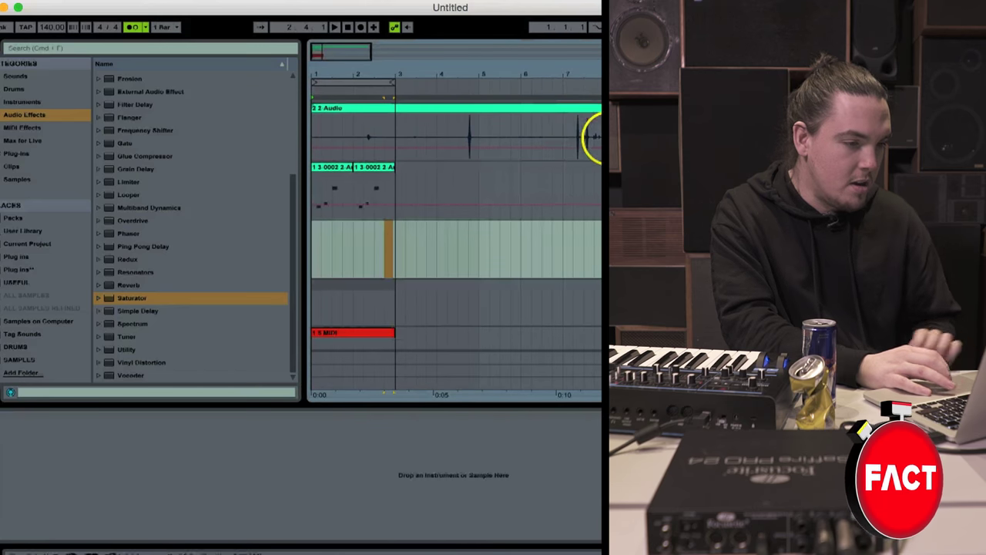
{"action": "left_click", "coordinate": [17, 361]}
{"action": "left_click_drag", "start_coordinate": [127, 114], "coordinate": [345, 460]}
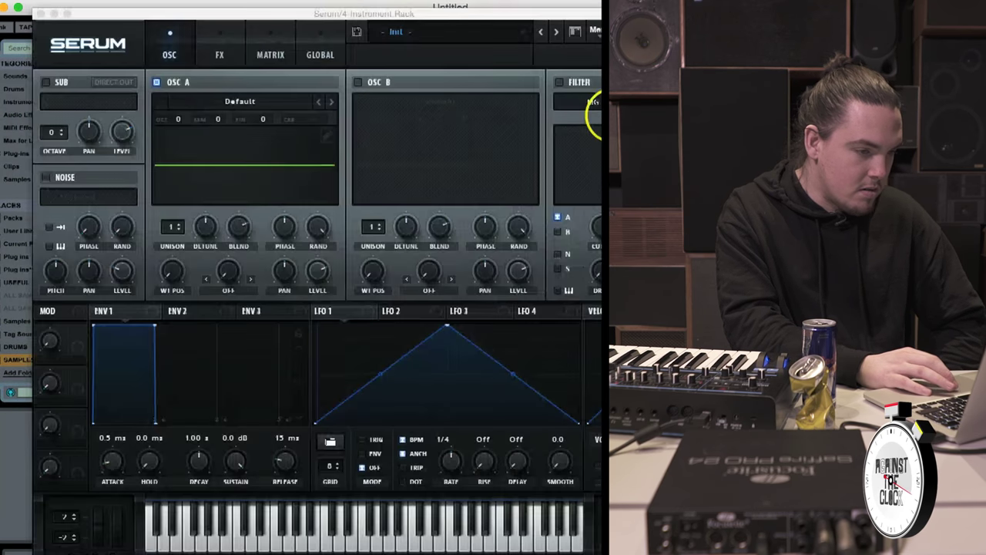
{"action": "left_click", "coordinate": [447, 95]}
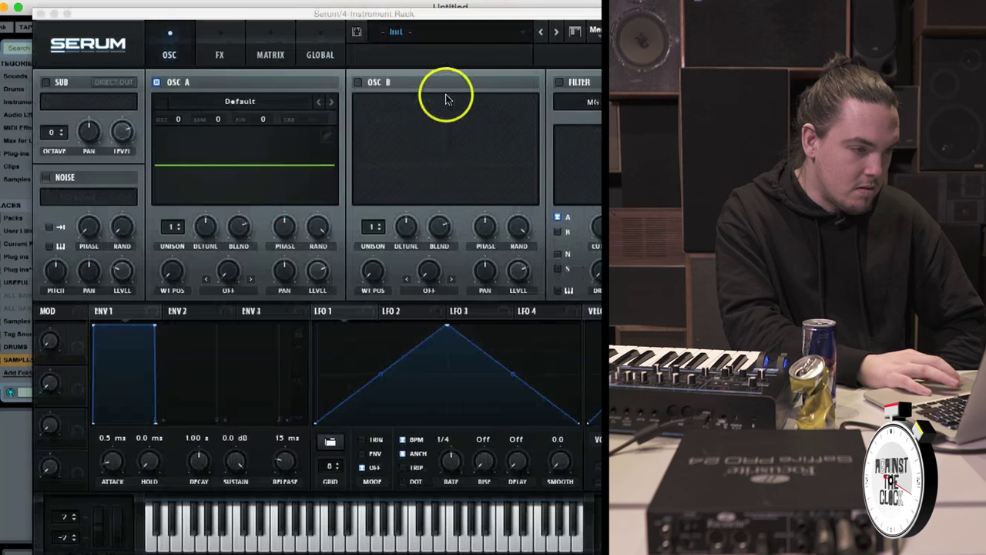
{"action": "left_click_drag", "start_coordinate": [264, 11], "coordinate": [885, 222]}
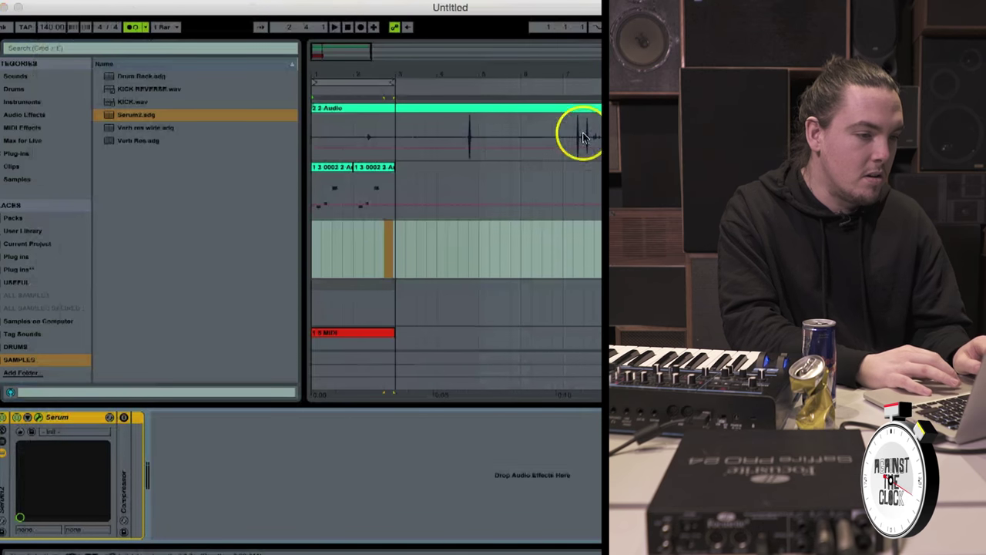
Step: Split off the burst of hits between about bars 7 and 8 of 2 Audio and import it as Serum's OSC A wavetable
{"action": "left_click_drag", "start_coordinate": [577, 138], "coordinate": [692, 108]}
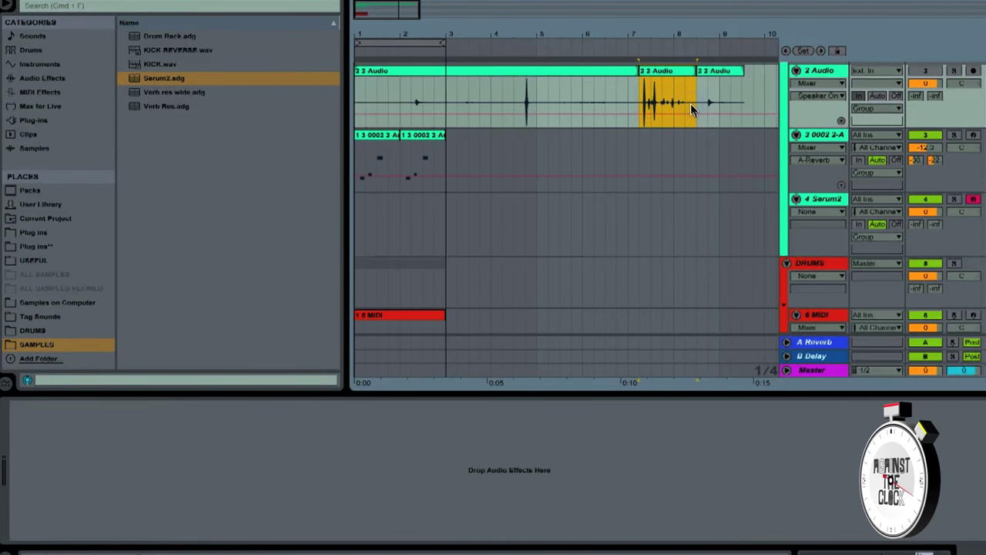
{"action": "left_click", "coordinate": [670, 77]}
{"action": "left_click", "coordinate": [820, 195]}
{"action": "left_click", "coordinate": [659, 62]}
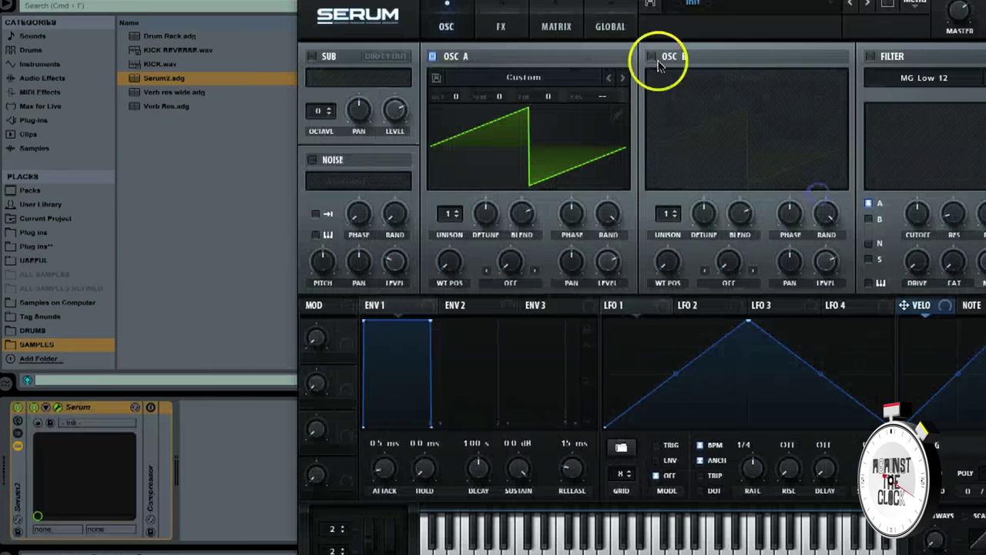
{"action": "left_click_drag", "start_coordinate": [521, 1], "coordinate": [794, 108]}
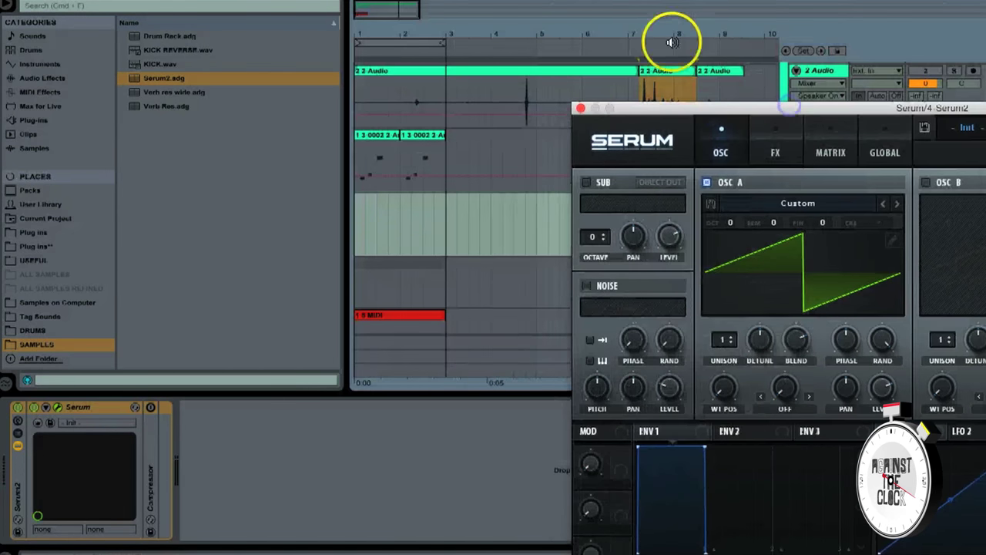
{"action": "left_click_drag", "start_coordinate": [654, 70], "coordinate": [782, 242]}
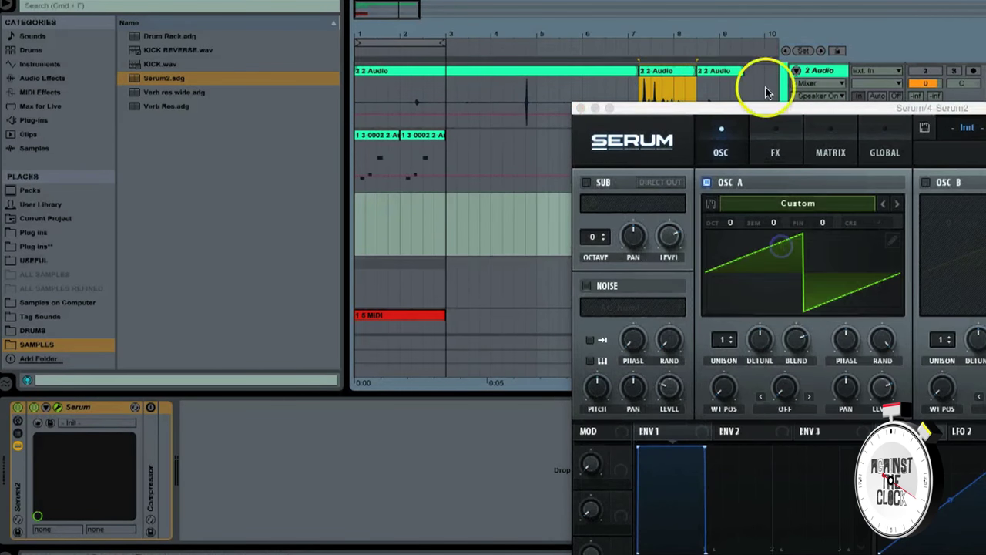
{"action": "left_click_drag", "start_coordinate": [724, 109], "coordinate": [292, 0]}
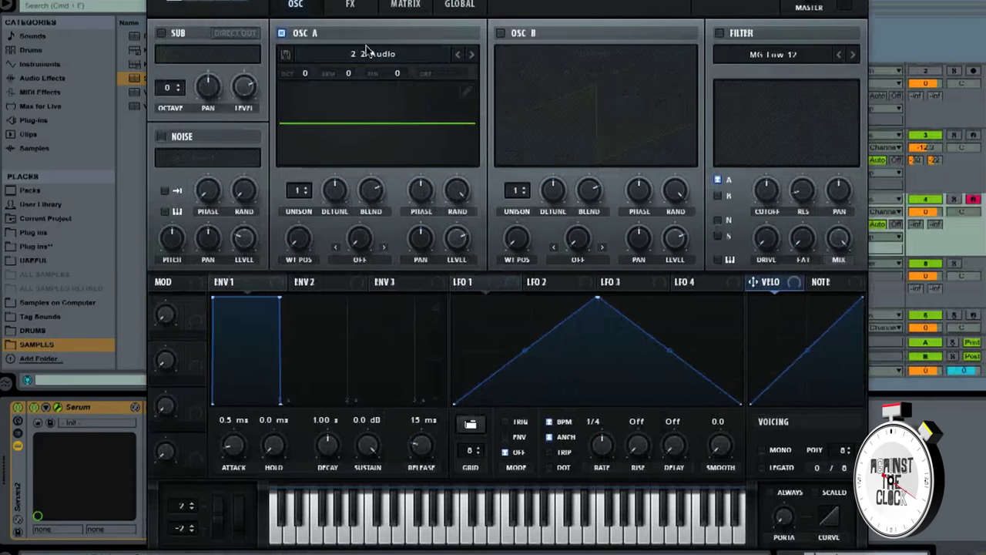
Step: Normalize each frame of the imported OSC A wavetable separately in the wavetable editor
{"action": "left_click", "coordinate": [463, 91]}
{"action": "left_click", "coordinate": [264, 137]}
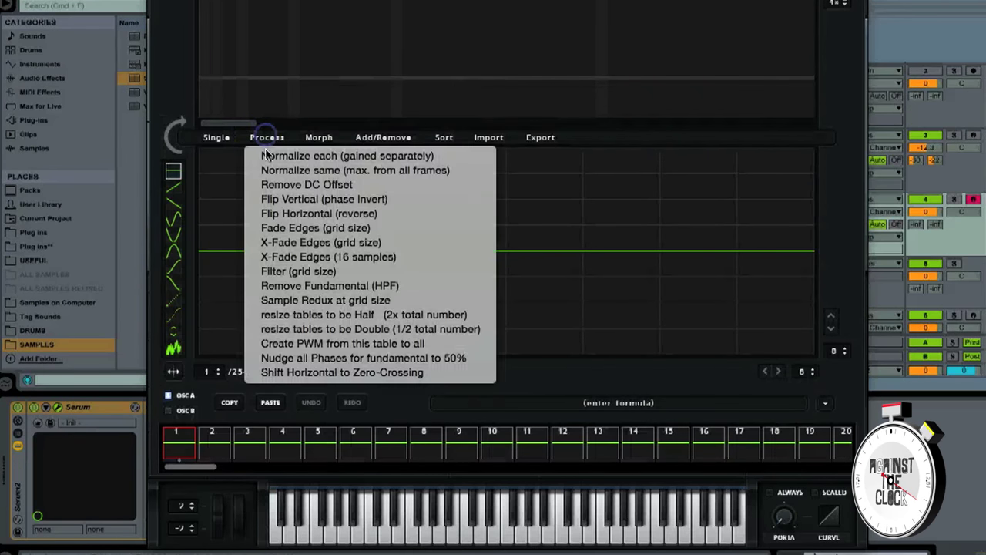
{"action": "left_click", "coordinate": [271, 156]}
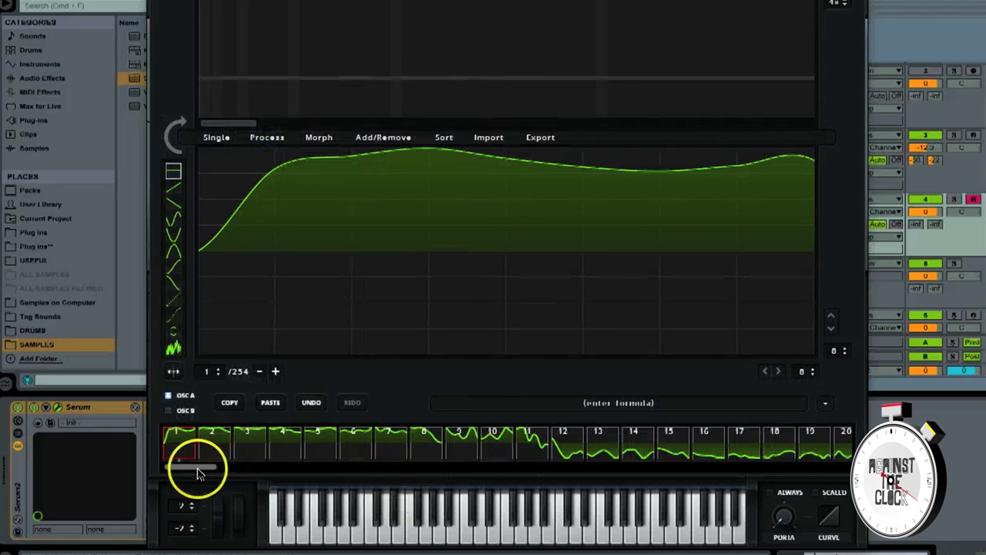
{"action": "left_click_drag", "start_coordinate": [194, 467], "coordinate": [157, 489]}
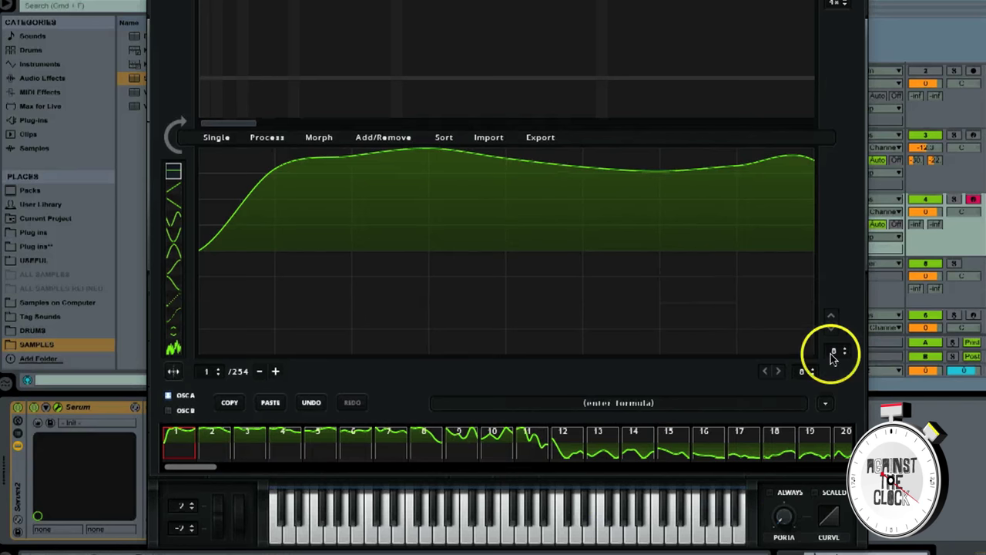
{"action": "left_click", "coordinate": [827, 402]}
{"action": "mouse_move", "coordinate": [851, 438]}
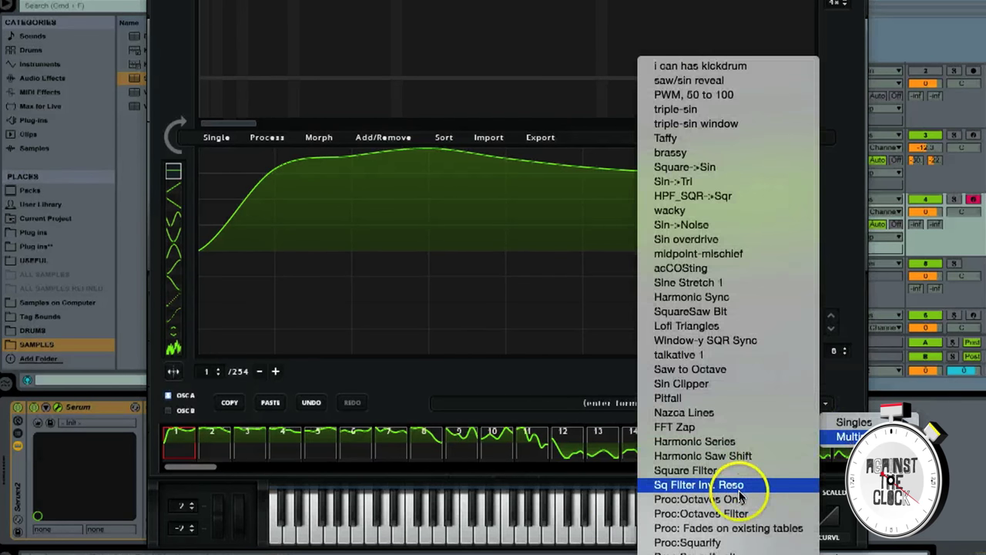
{"action": "left_click", "coordinate": [722, 543]}
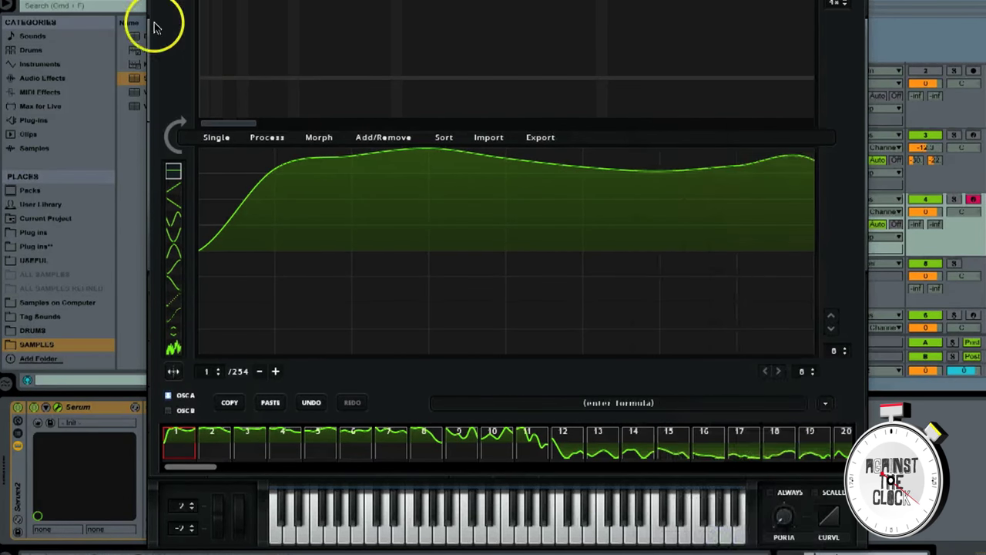
Step: Return from the wavetable editor to Serum's oscillators and audition the imported 2 2-Audio wavetable
{"action": "left_click", "coordinate": [159, 4]}
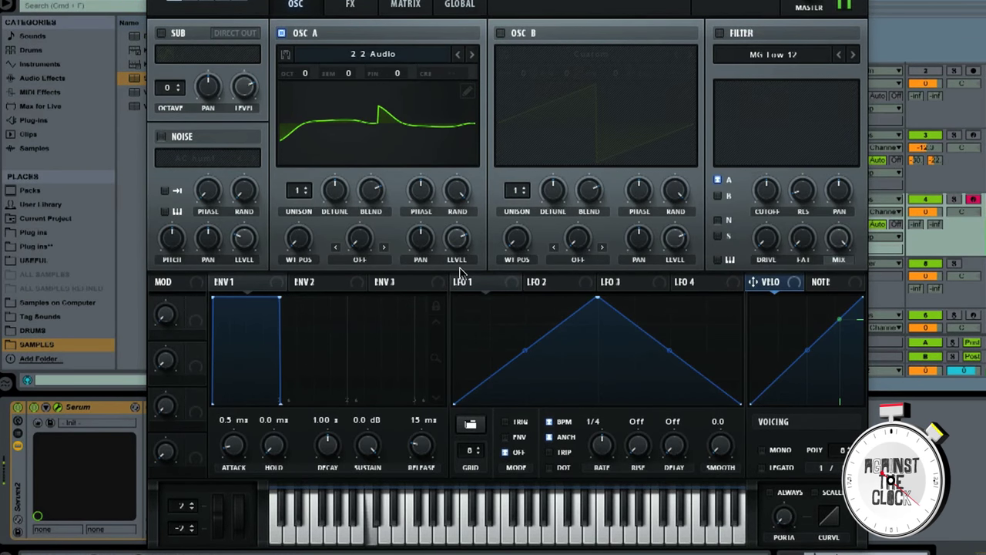
{"action": "left_click", "coordinate": [450, 179]}
{"action": "left_click", "coordinate": [391, 212]}
{"action": "left_click", "coordinate": [475, 237]}
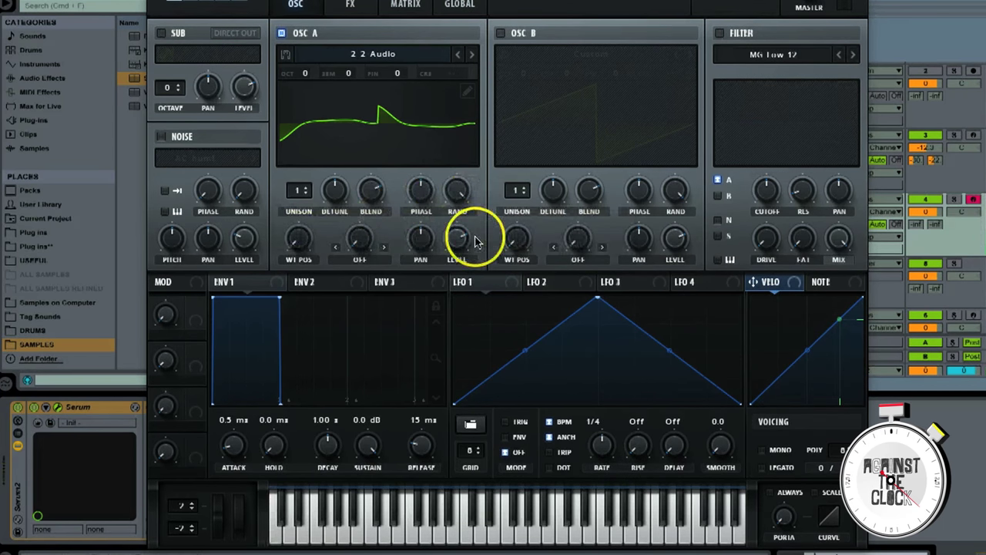
Step: Bend the falling half of LFO 1's triangle upward into a convex curve
{"action": "left_click", "coordinate": [465, 282]}
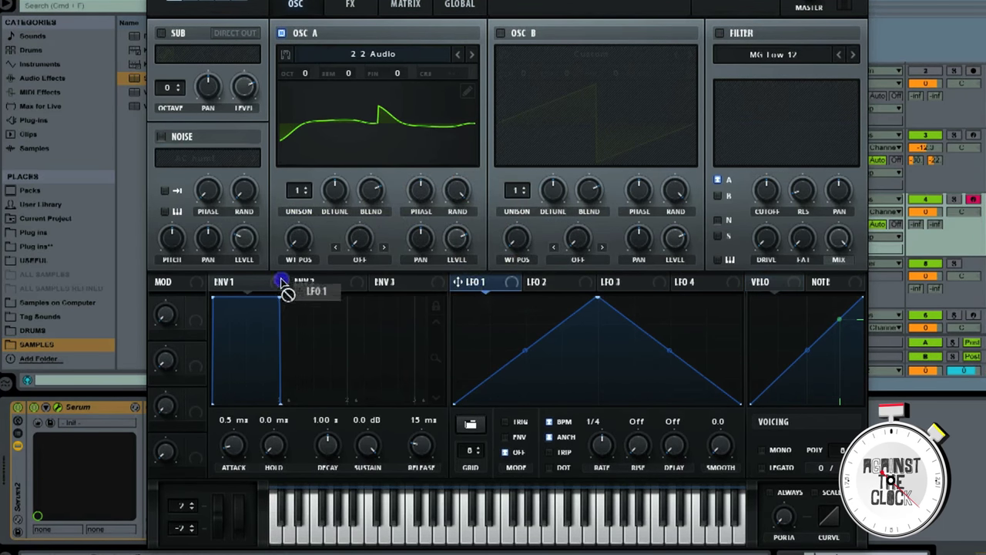
{"action": "left_click_drag", "start_coordinate": [285, 293], "coordinate": [502, 293]}
{"action": "left_click", "coordinate": [673, 351]}
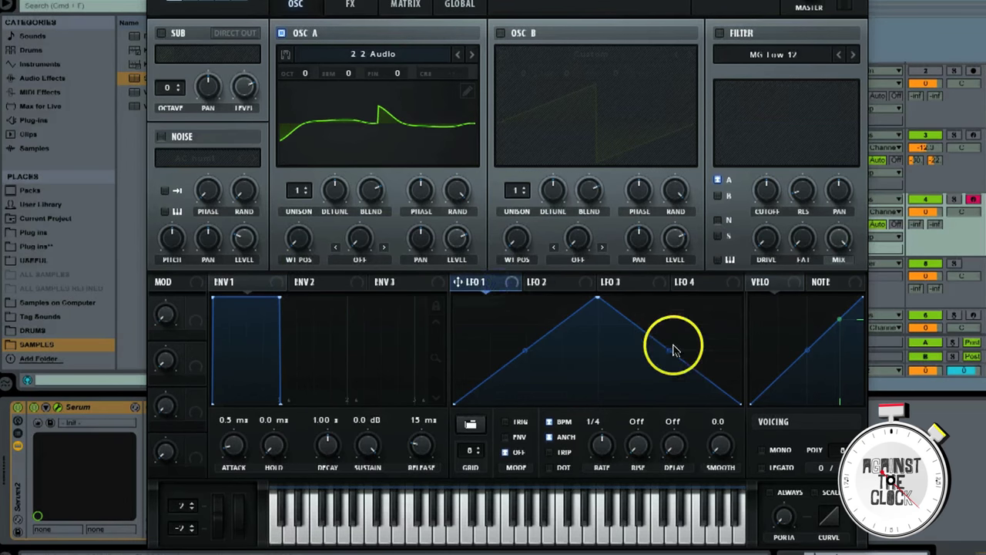
{"action": "left_click_drag", "start_coordinate": [672, 350], "coordinate": [690, 322]}
Step: Enable Serum's filter with the MG Low 24 type and turn on OSC B at octave +3
{"action": "left_click", "coordinate": [719, 32]}
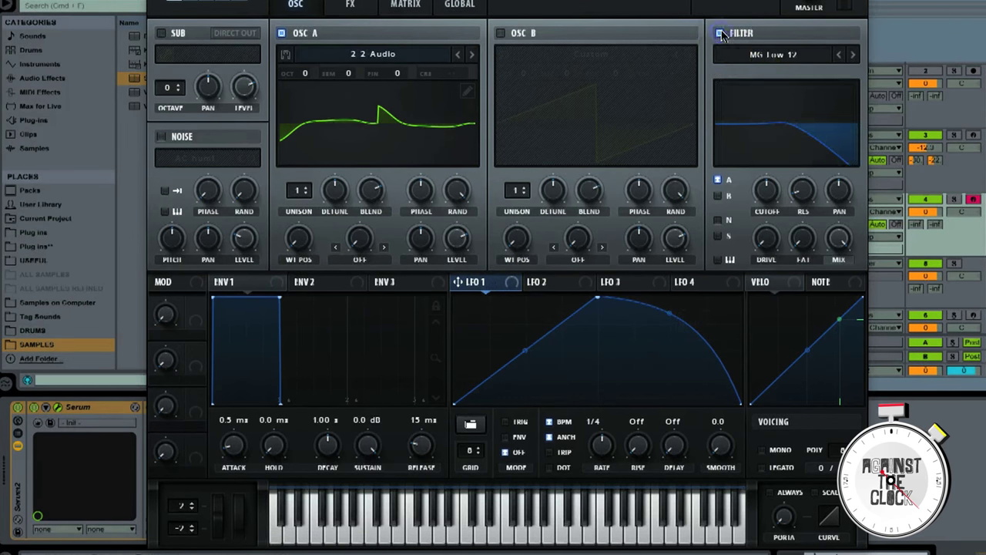
{"action": "left_click", "coordinate": [852, 54]}
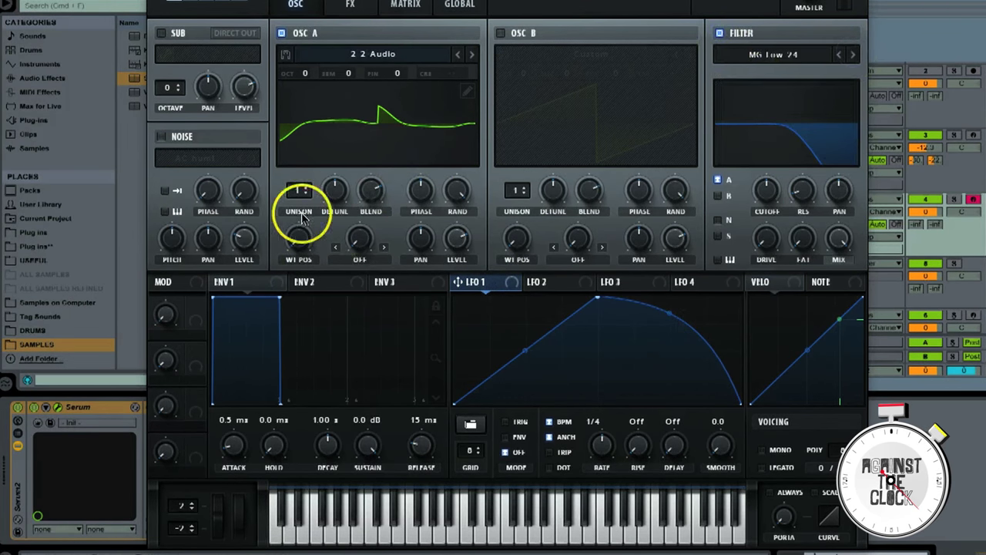
{"action": "left_click", "coordinate": [501, 34]}
{"action": "left_click_drag", "start_coordinate": [523, 77], "coordinate": [539, 52]}
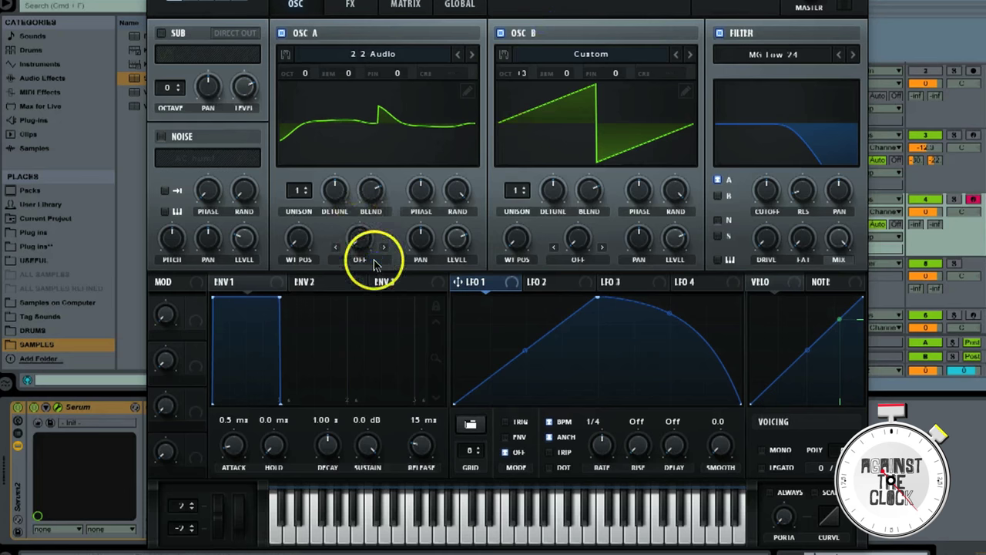
Step: Set OSC A's warp mode to FM (From B) and modulate the warp amount with LFO 1, adjusting its depth by ear
{"action": "left_click", "coordinate": [368, 260]}
{"action": "left_click", "coordinate": [423, 499]}
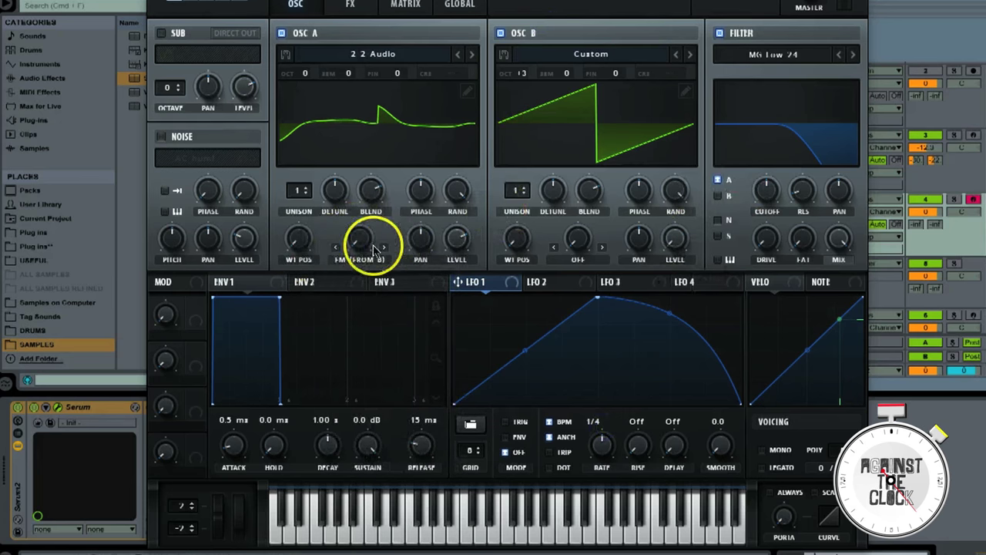
{"action": "left_click_drag", "start_coordinate": [363, 239], "coordinate": [347, 223]}
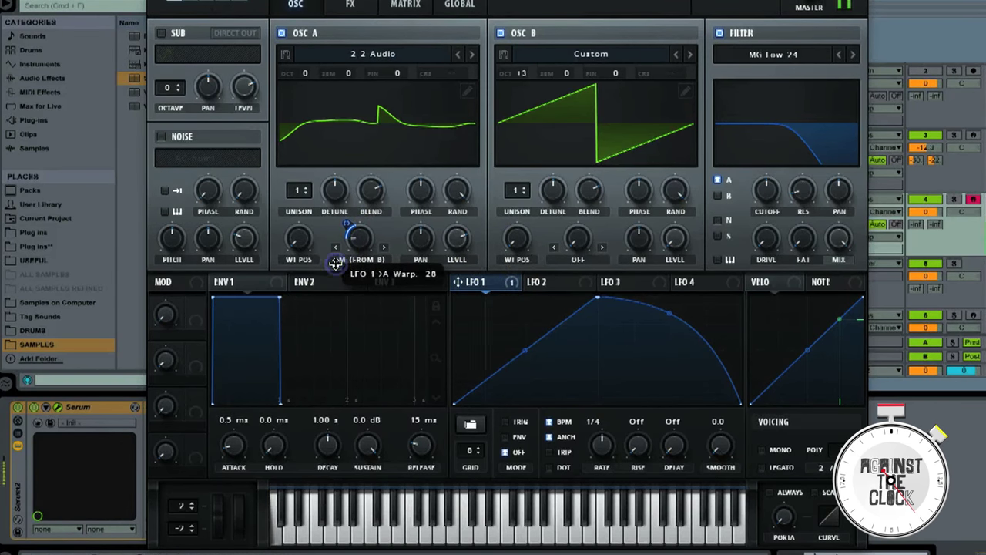
{"action": "left_click_drag", "start_coordinate": [356, 238], "coordinate": [357, 229]}
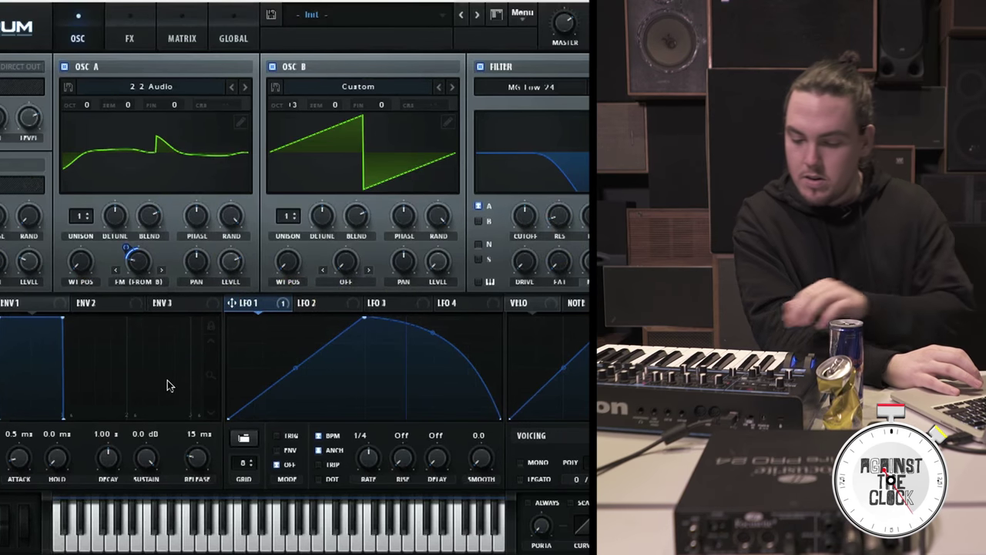
{"action": "left_click", "coordinate": [150, 378]}
{"action": "left_click", "coordinate": [159, 252]}
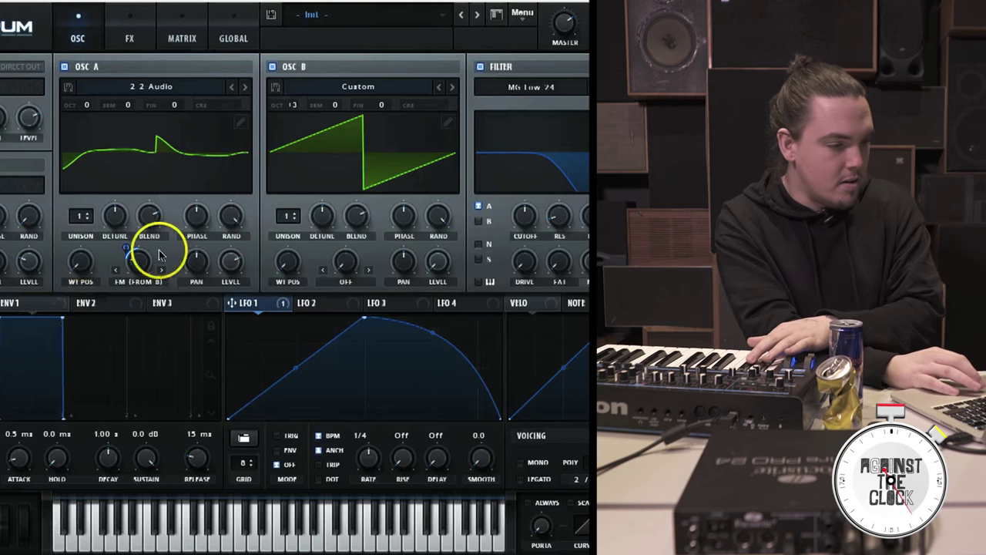
{"action": "left_click_drag", "start_coordinate": [160, 252], "coordinate": [135, 284]}
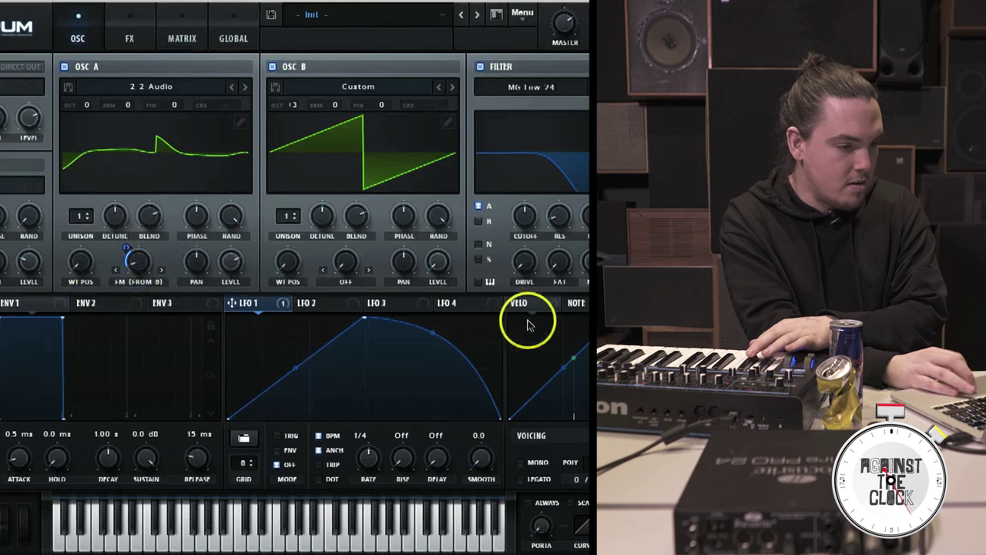
Step: Lower the filter cutoff and modulate it with LFO 1
{"action": "left_click_drag", "start_coordinate": [526, 217], "coordinate": [522, 231]}
{"action": "left_click_drag", "start_coordinate": [247, 311], "coordinate": [339, 286]}
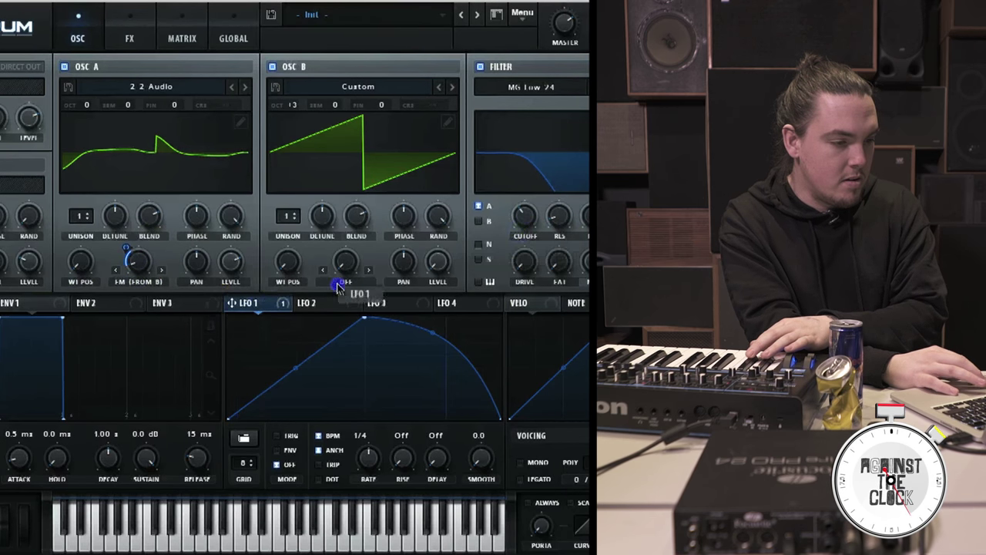
{"action": "mouse_move", "coordinate": [517, 205]}
{"action": "left_mouse_down"}
{"action": "mouse_move", "coordinate": [506, 230]}
{"action": "mouse_move", "coordinate": [527, 221]}
{"action": "mouse_move", "coordinate": [513, 200]}
{"action": "left_mouse_up"}
Step: Switch LFO 1 to Trig mode and adjust OSC A's wavetable position
{"action": "left_click", "coordinate": [277, 436]}
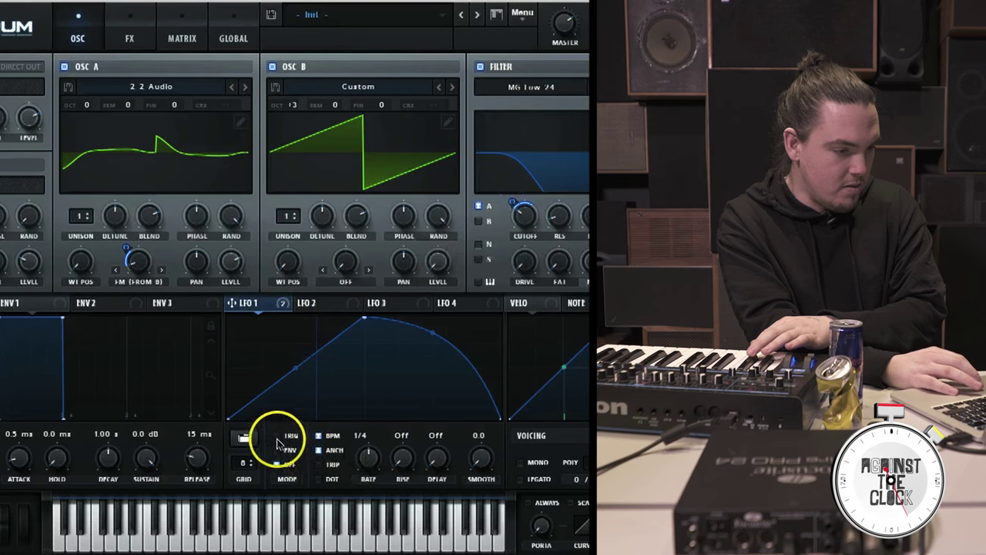
{"action": "left_click_drag", "start_coordinate": [79, 261], "coordinate": [127, 254]}
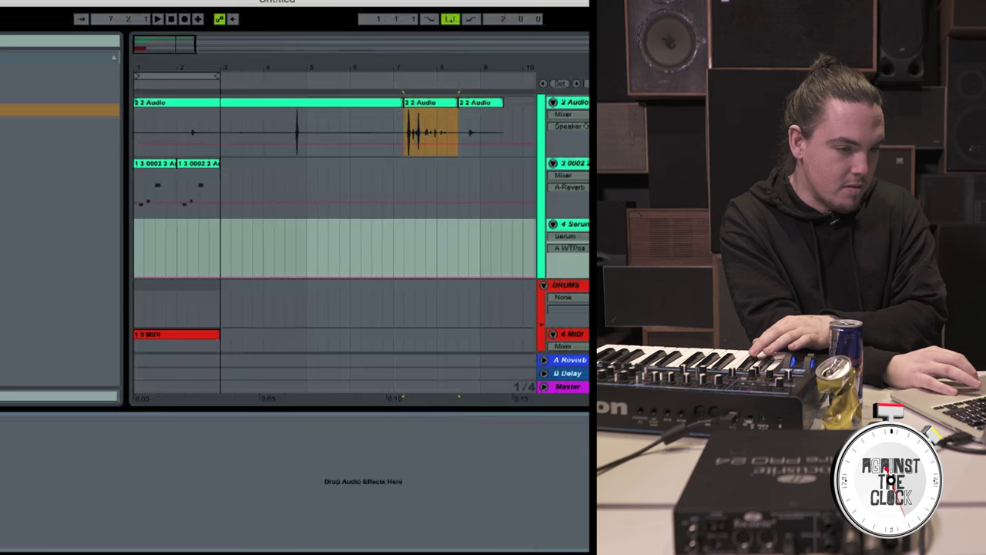
Step: Raise the 4 Serum2 track's reverb send and record a Serum part over the two-bar loop from bar 1
{"action": "left_click_drag", "start_coordinate": [588, 260], "coordinate": [589, 242]}
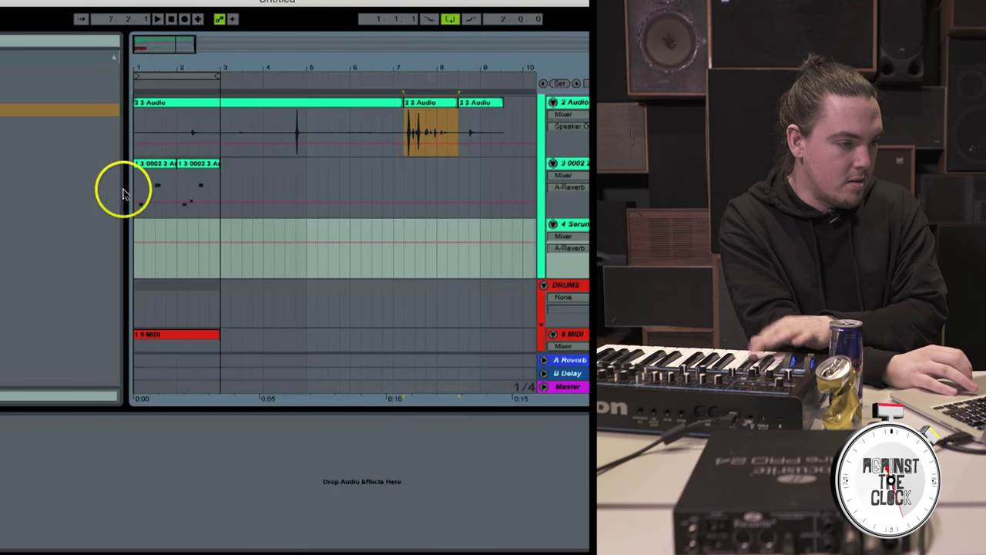
{"action": "left_click", "coordinate": [136, 229]}
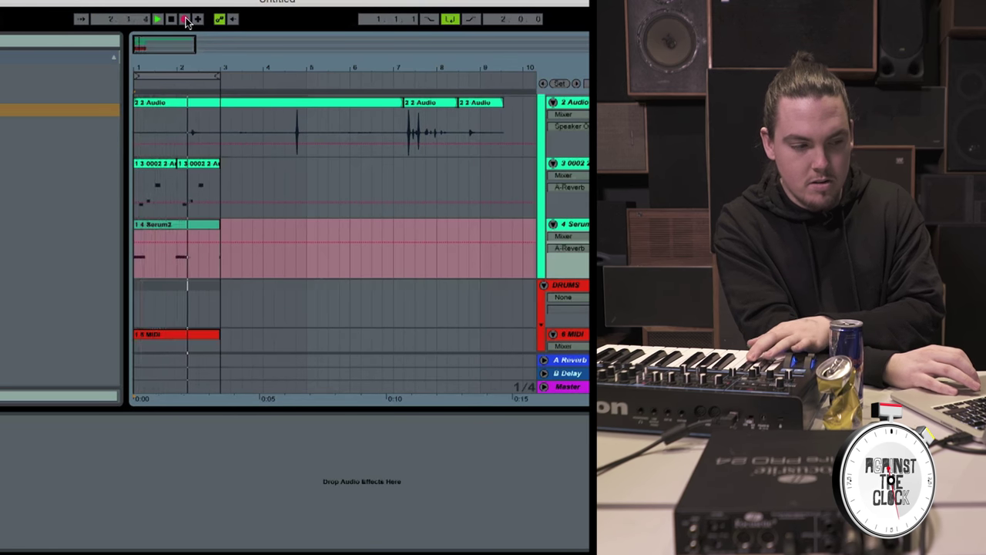
{"action": "key", "text": "space"}
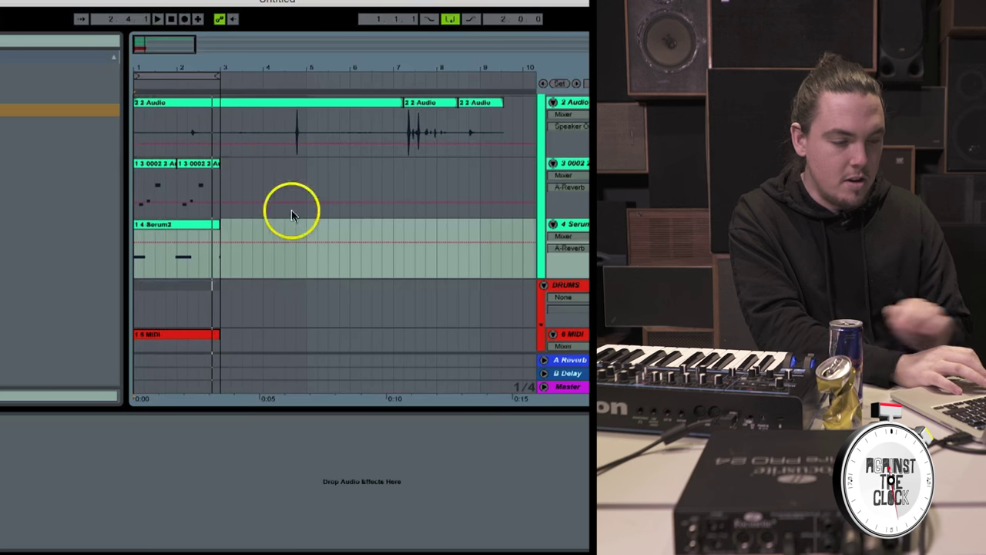
Step: Play back the loop and select the recorded 4-Serum2 clip
{"action": "key", "text": "space"}
{"action": "left_click", "coordinate": [169, 232]}
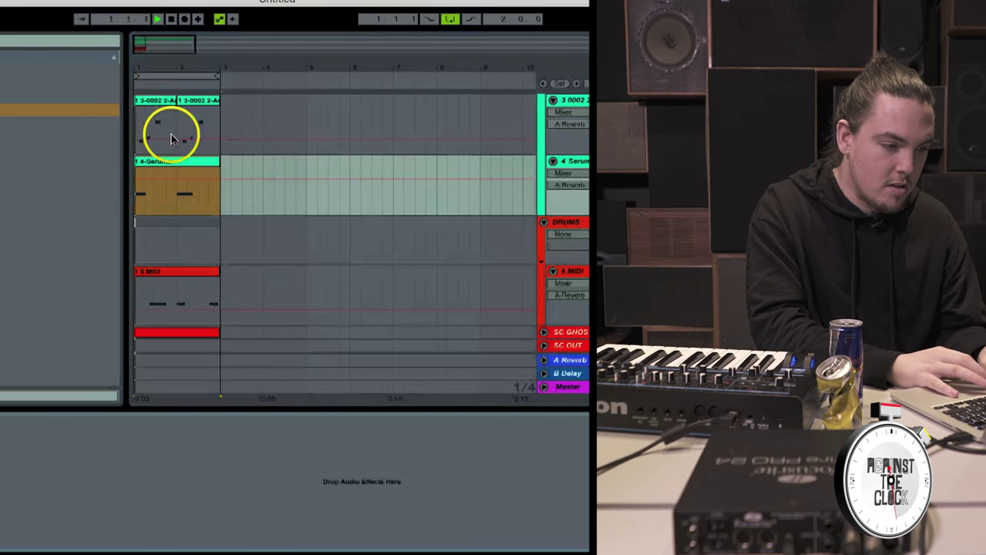
Step: Repeat the first bar of the 4-Serum2 clip in bar 2 and duplicate the 4 Serum2 track
{"action": "left_click_drag", "start_coordinate": [179, 200], "coordinate": [127, 201]}
{"action": "key", "text": "super+d"}
{"action": "left_click", "coordinate": [565, 193]}
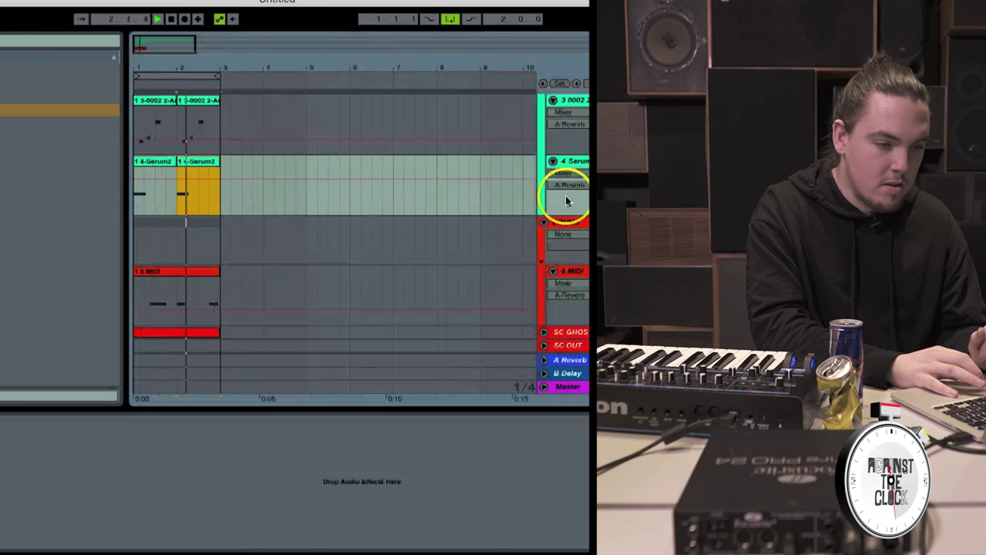
{"action": "key", "text": "super+d"}
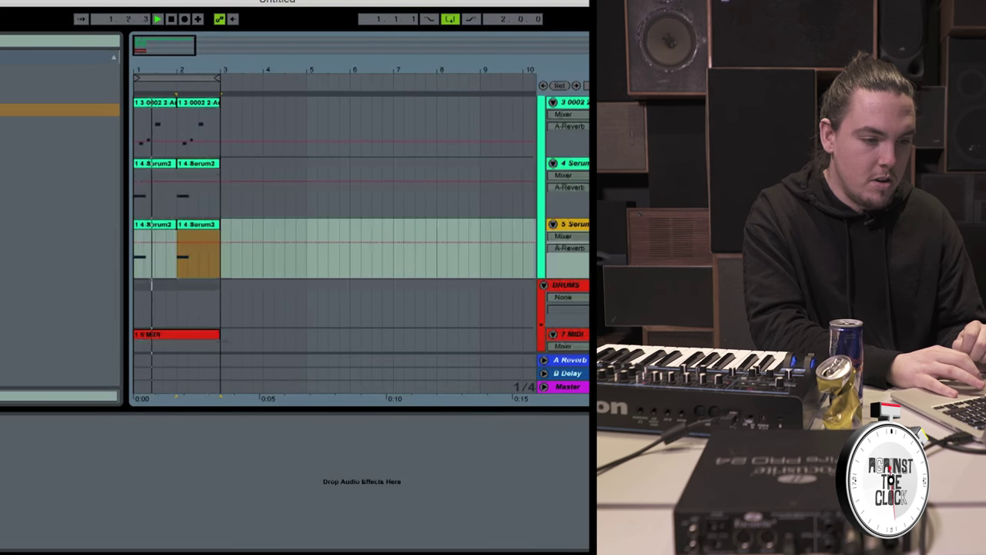
Step: Remove all modulators from OSC A's FM warp control in the duplicated track's Serum
{"action": "scroll", "coordinate": [335, 223], "scroll_direction": "down", "scroll_amount": 3}
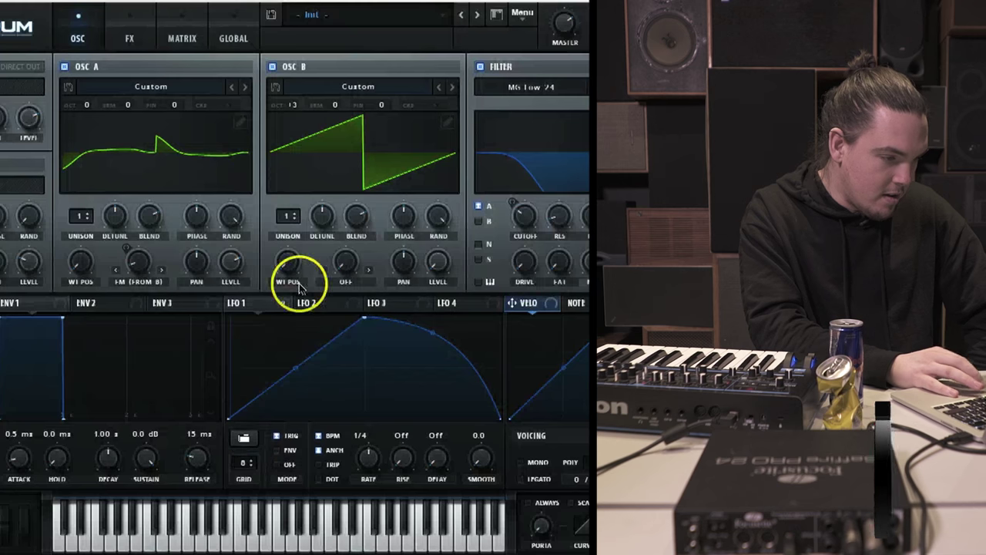
{"action": "left_click", "coordinate": [258, 297]}
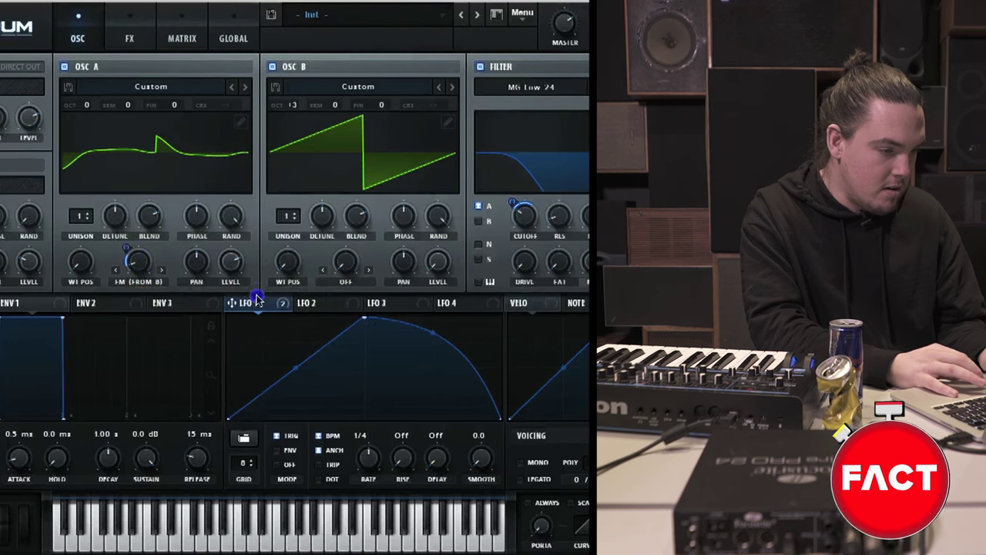
{"action": "right_click", "coordinate": [143, 267]}
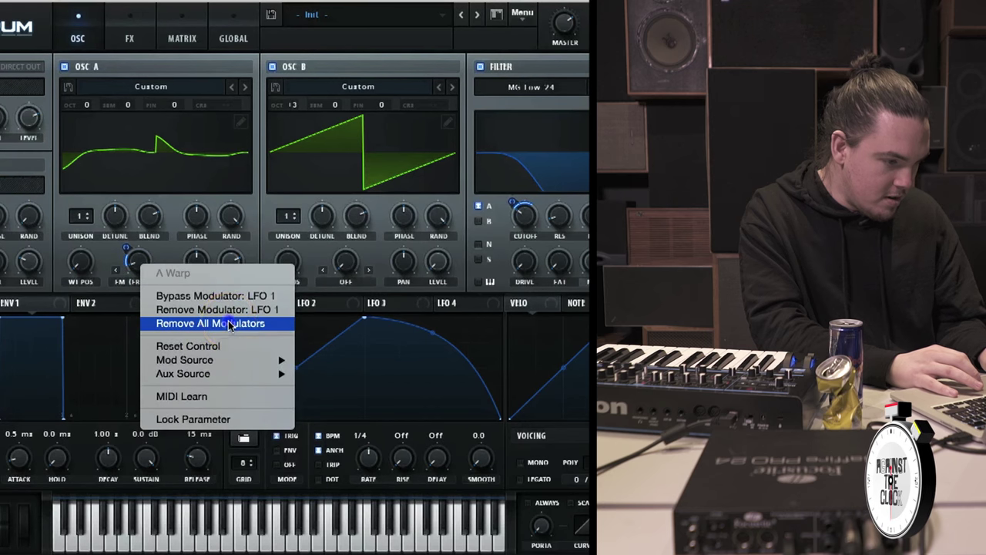
{"action": "left_click", "coordinate": [229, 324]}
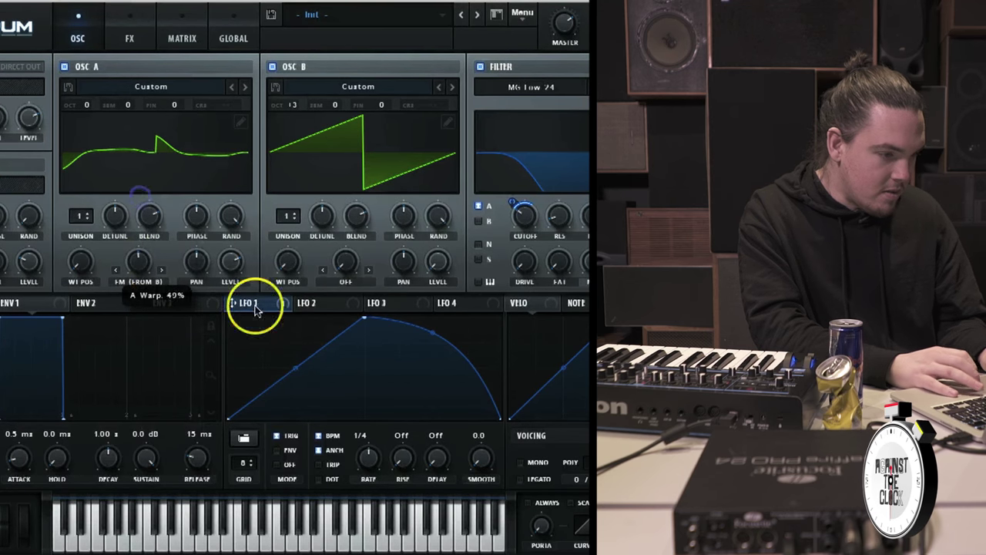
Step: Set LFO 1's rate to 1/16 and modulate OSC A's level with LFO 2 shaped as a rising ramp
{"action": "left_click_drag", "start_coordinate": [257, 308], "coordinate": [359, 459]}
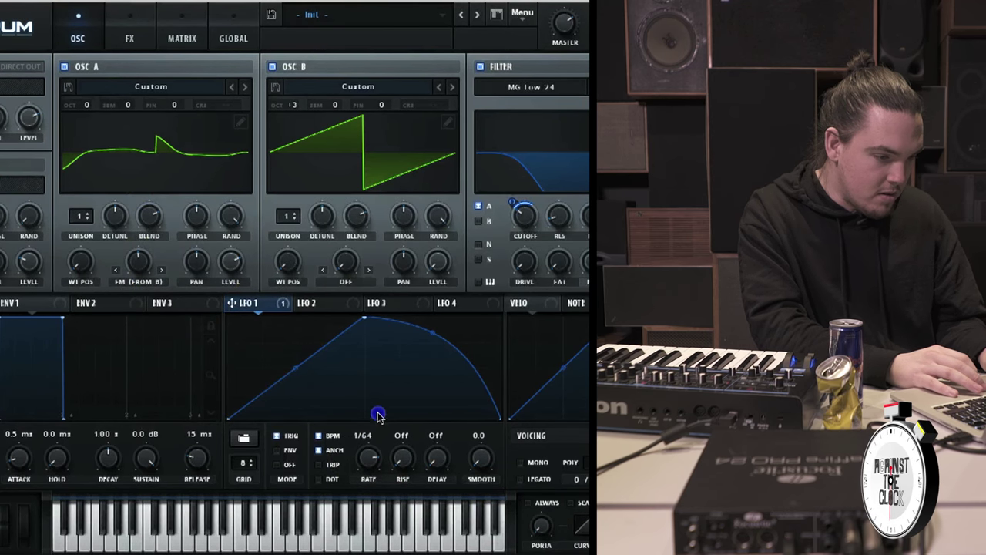
{"action": "left_click", "coordinate": [414, 453]}
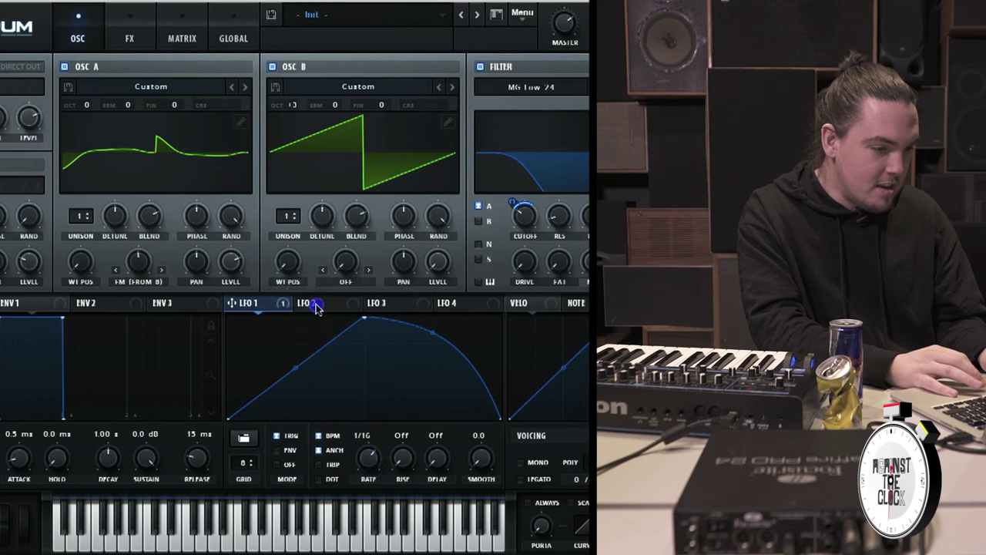
{"action": "left_click_drag", "start_coordinate": [316, 307], "coordinate": [222, 229]}
{"action": "left_click_drag", "start_coordinate": [363, 316], "coordinate": [500, 317]}
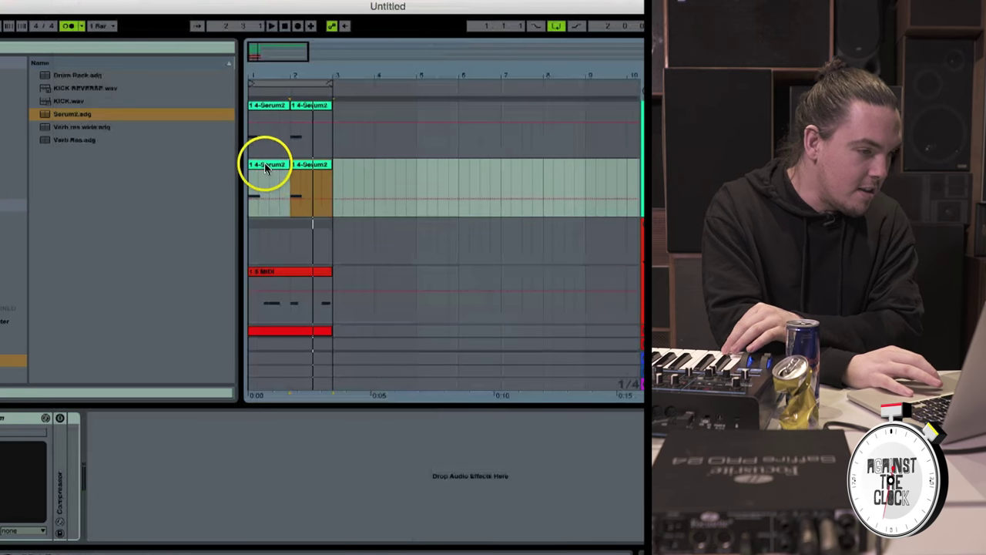
Step: Move the duplicated Serum2 track's first clip half a bar later and cut it off at bar 2
{"action": "left_click", "coordinate": [266, 168]}
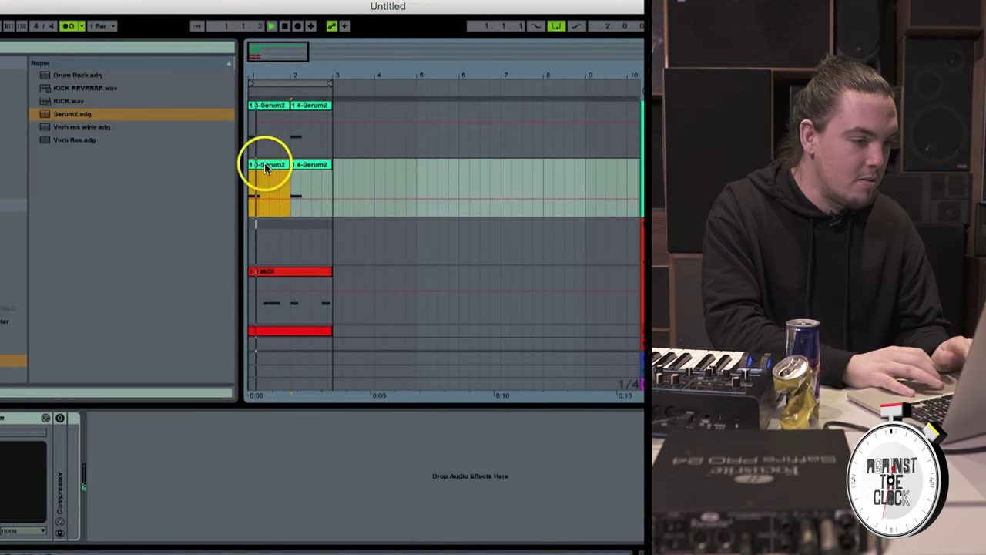
{"action": "key", "text": "space"}
{"action": "left_click", "coordinate": [231, 169]}
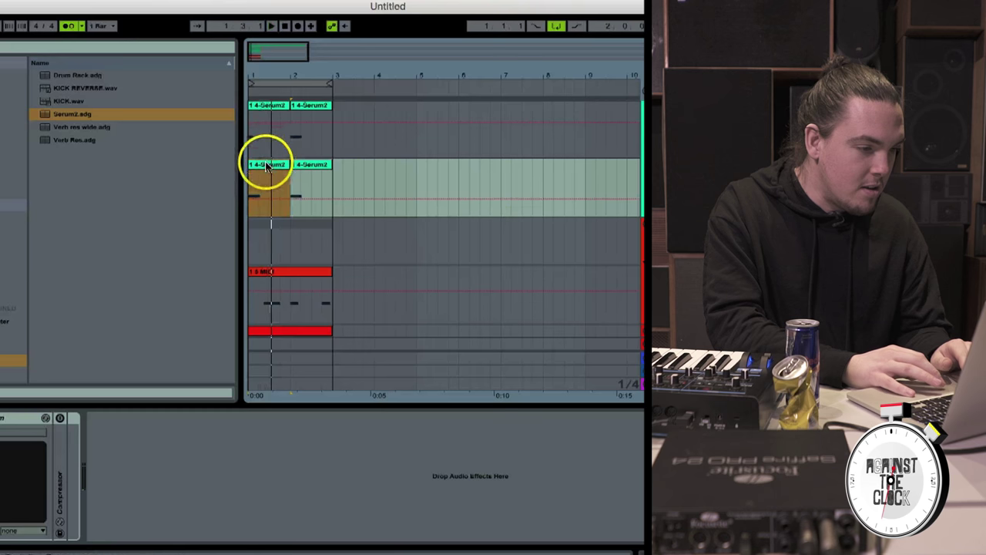
{"action": "left_click_drag", "start_coordinate": [266, 165], "coordinate": [290, 168]}
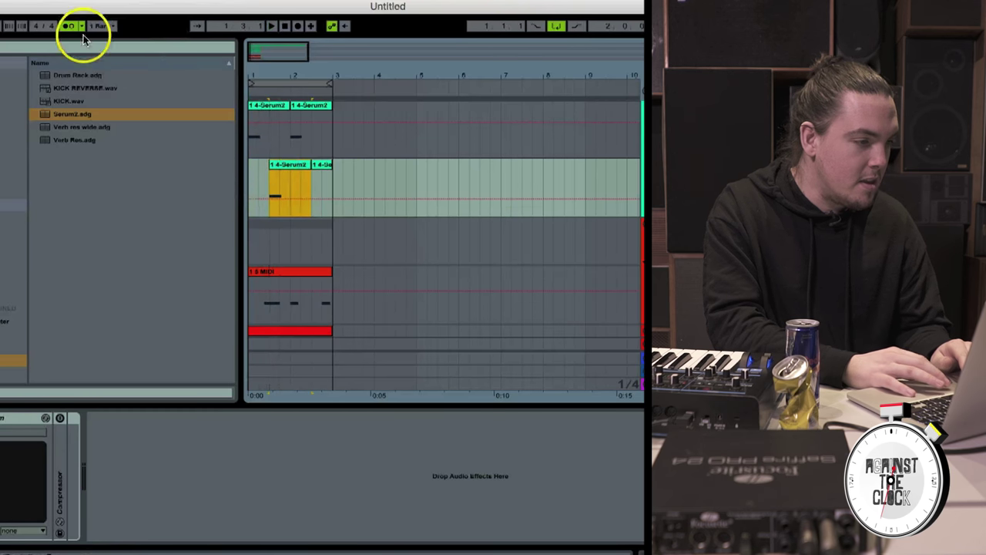
{"action": "left_click", "coordinate": [293, 178]}
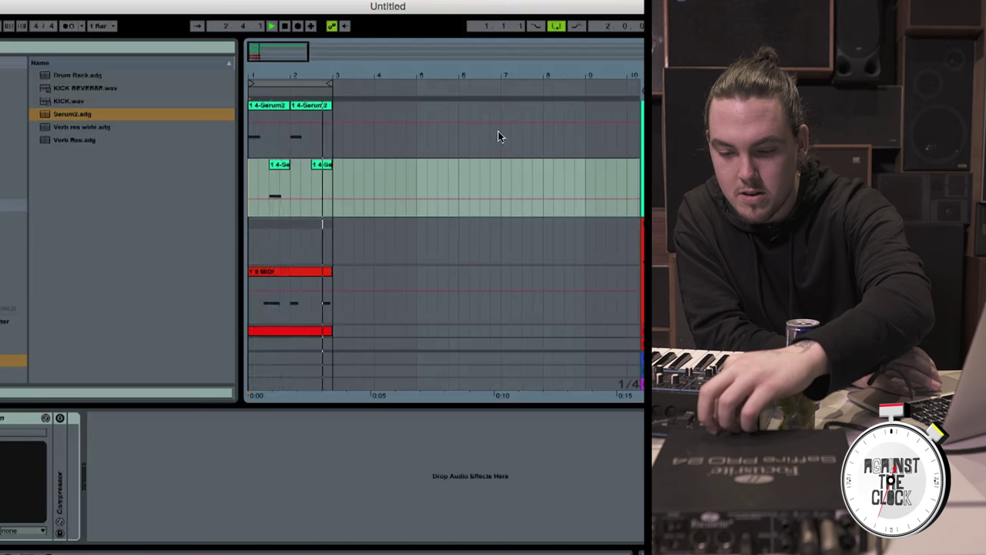
Step: Lengthen the D#0 note in the duplicated track's first half-bar clip so it reaches the end of the clip
{"action": "left_click", "coordinate": [285, 166]}
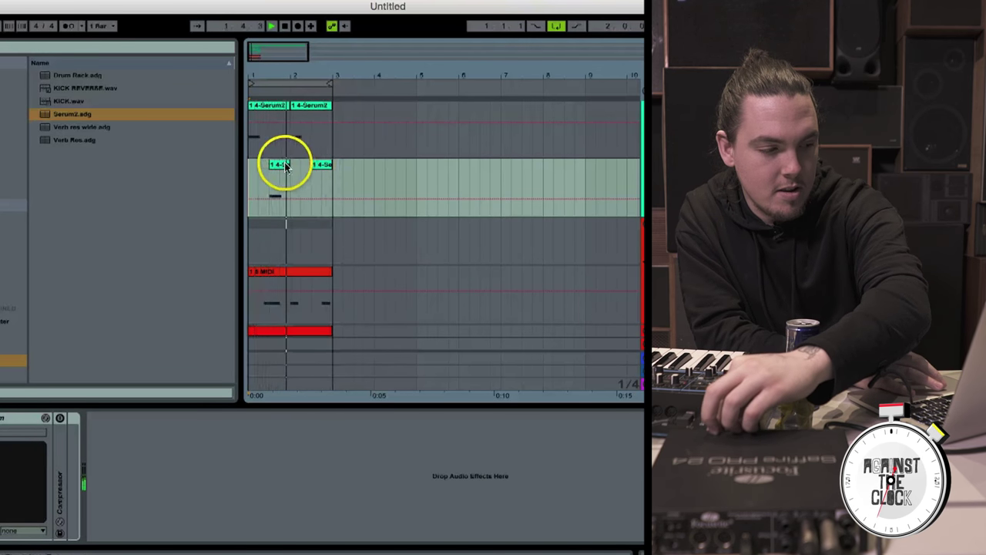
{"action": "double_click", "coordinate": [285, 165]}
{"action": "left_click", "coordinate": [542, 337]}
{"action": "left_click", "coordinate": [532, 242]}
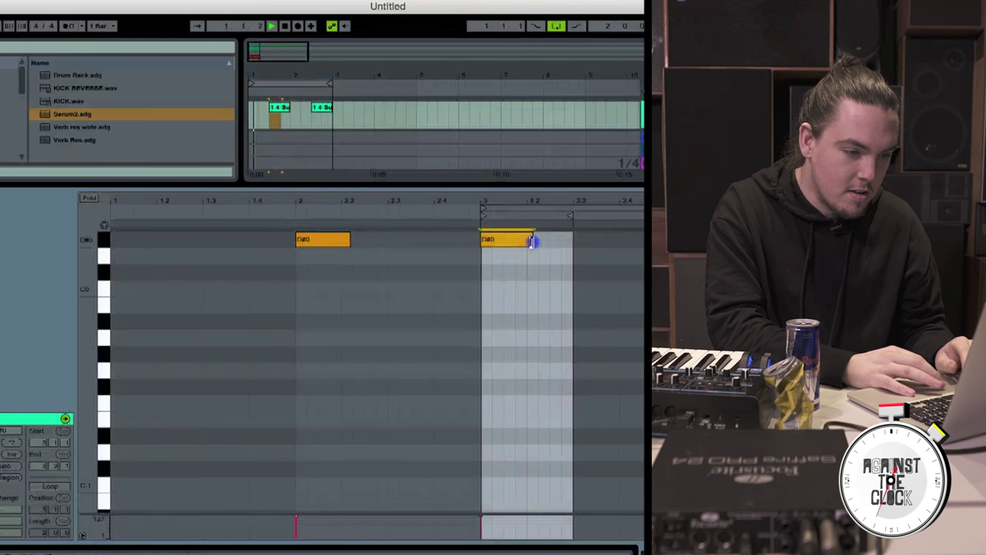
{"action": "left_click_drag", "start_coordinate": [533, 242], "coordinate": [575, 242]}
{"action": "key", "text": "shift+Tab"}
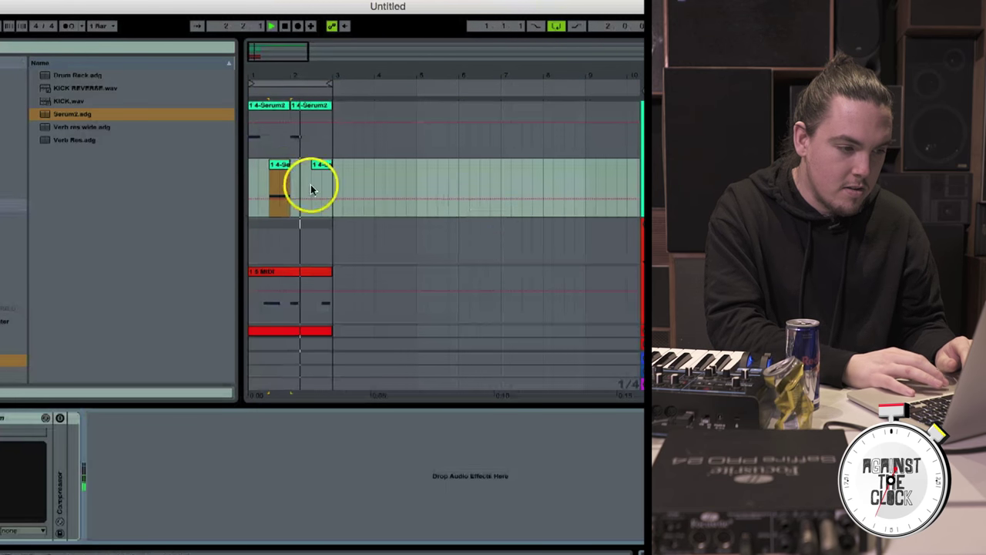
{"action": "left_click", "coordinate": [281, 164]}
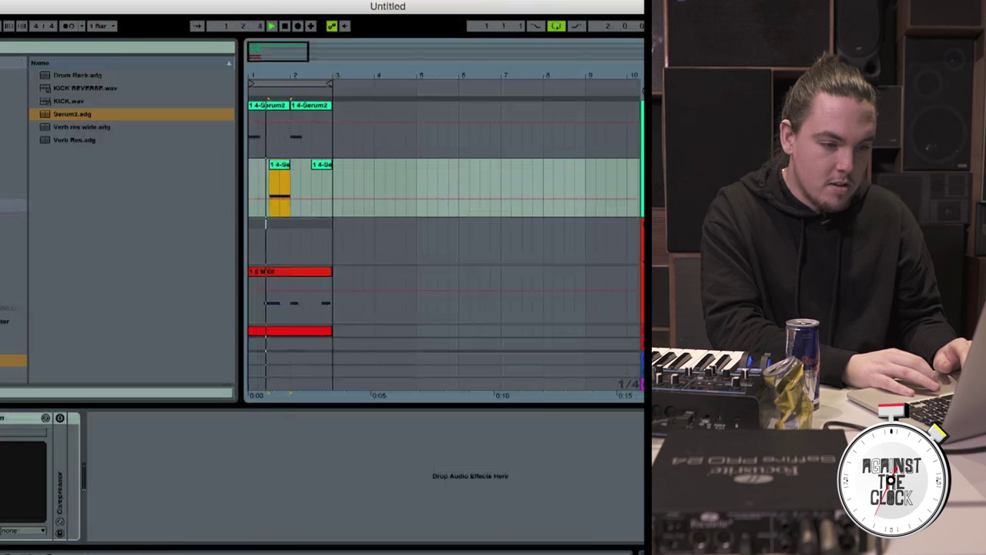
Step: Add a new MIDI track below the drum pattern track and load KICK.wav into it
{"action": "left_click", "coordinate": [643, 272]}
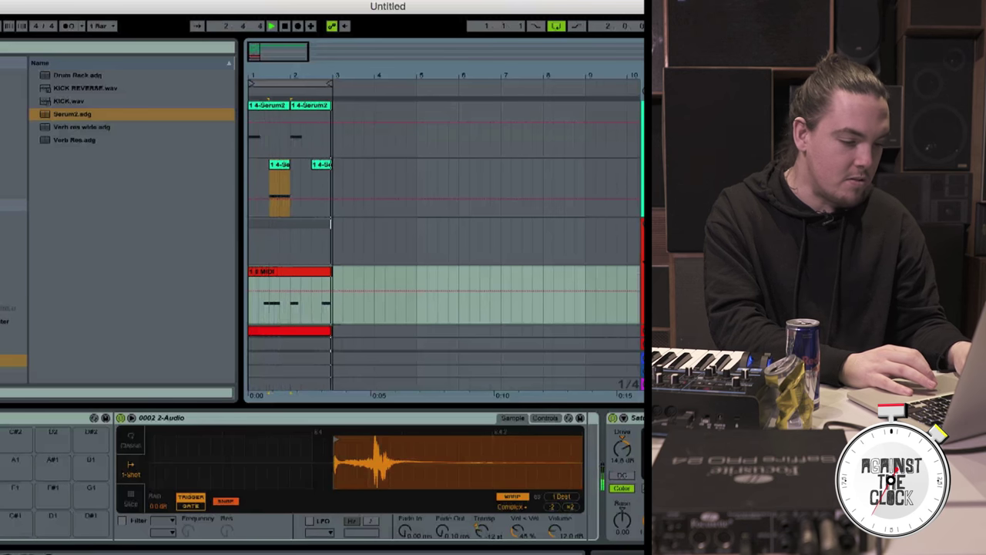
{"action": "key", "text": "super+shift+t"}
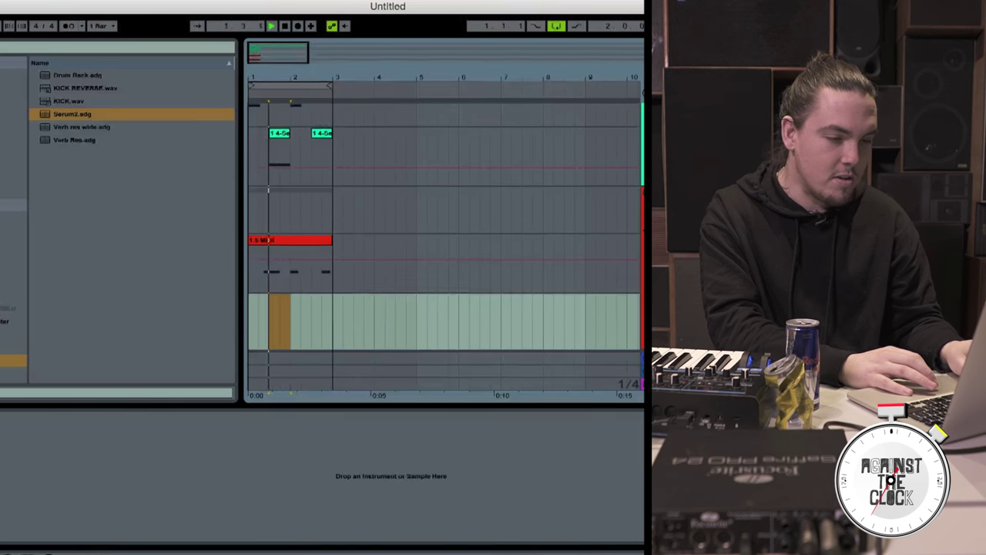
{"action": "left_click", "coordinate": [55, 103]}
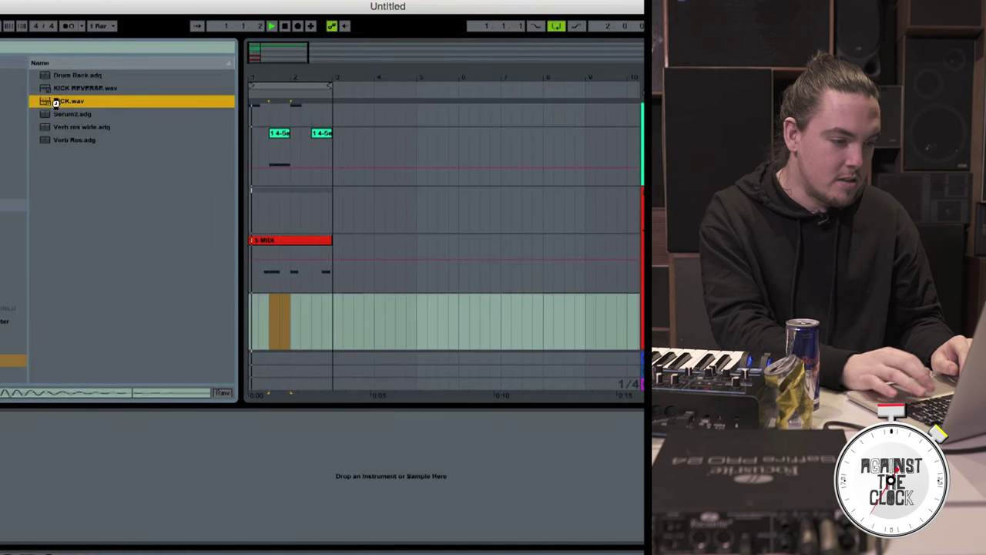
{"action": "double_click", "coordinate": [55, 102]}
{"action": "left_click", "coordinate": [156, 218]}
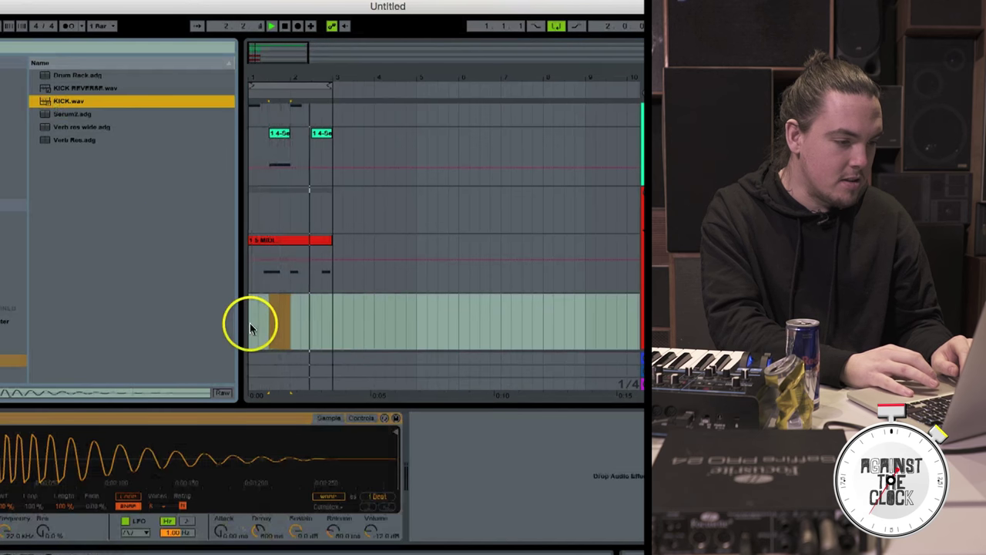
Step: Create a two-bar MIDI clip on the kick track from bar 1 and draw a C3 note at its start
{"action": "left_click_drag", "start_coordinate": [253, 330], "coordinate": [300, 326]}
{"action": "key", "text": "super+shift+m"}
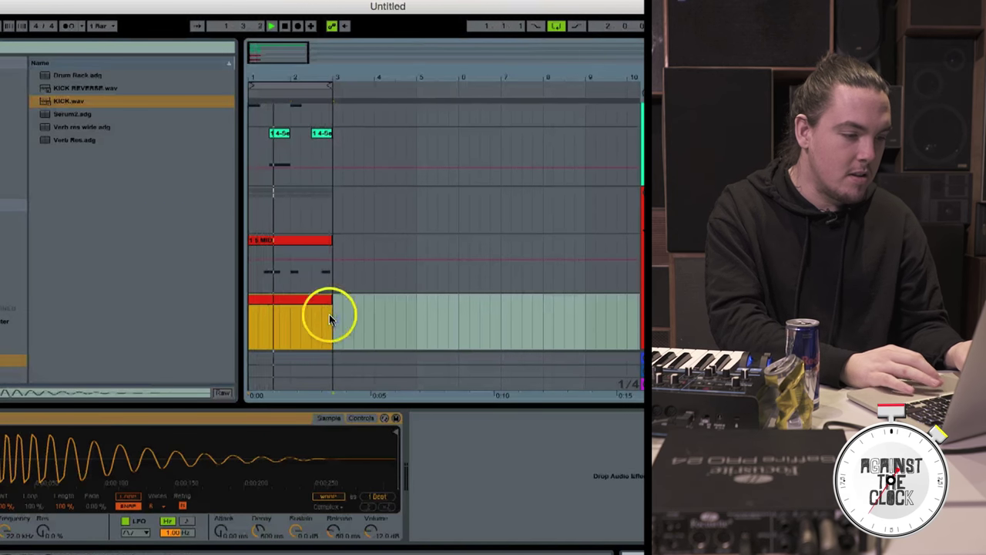
{"action": "double_click", "coordinate": [317, 300]}
{"action": "key", "text": "b"}
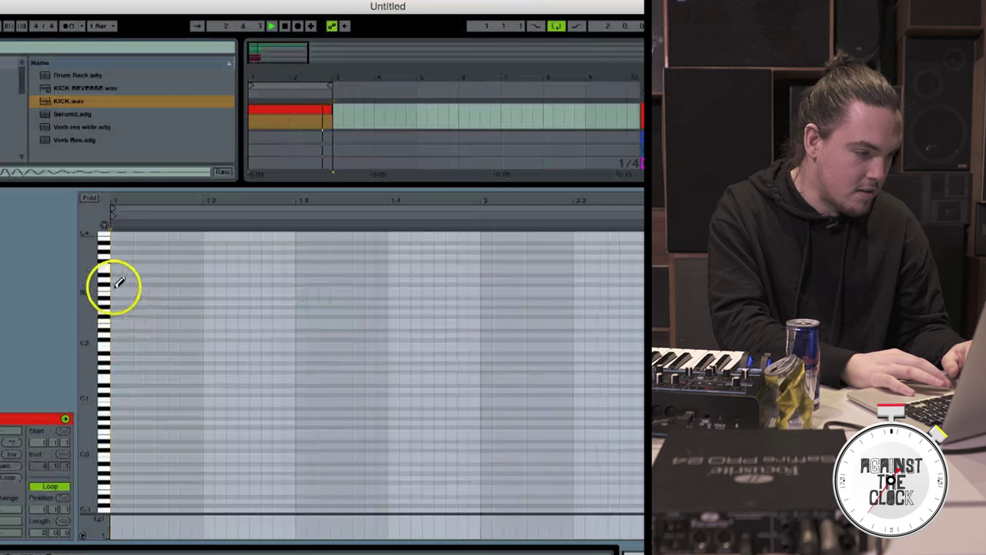
{"action": "left_click", "coordinate": [116, 289]}
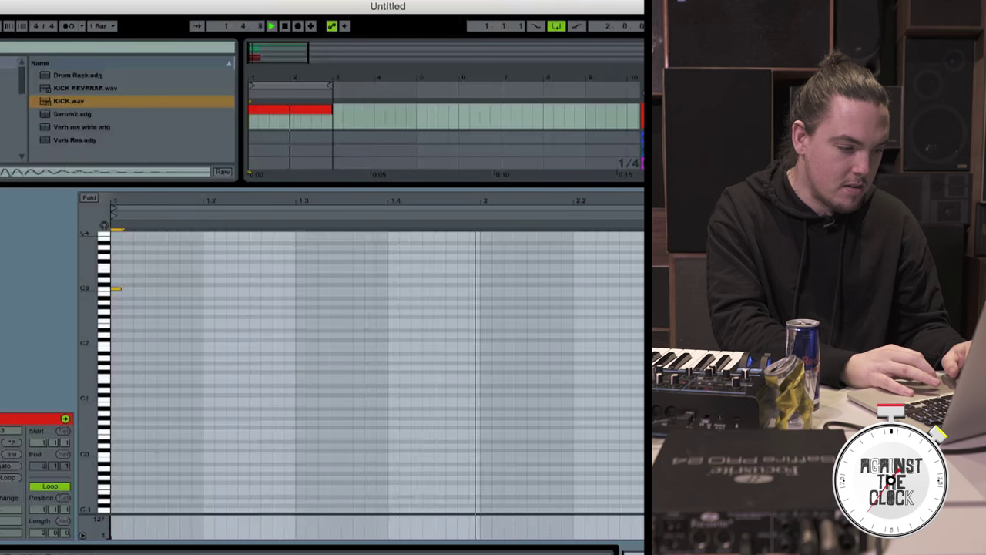
{"action": "key", "text": "shift+Tab"}
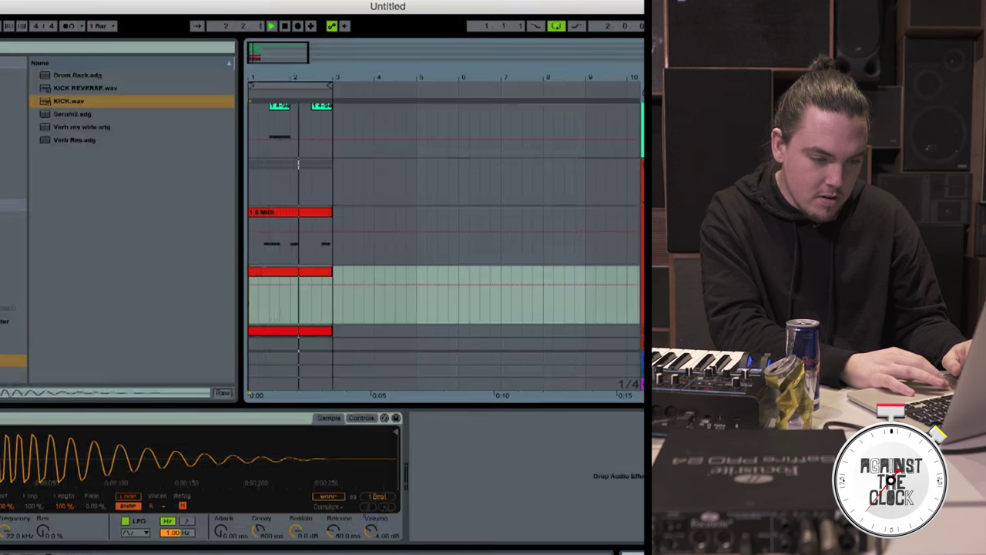
Step: Turn on the sub oscillator with Direct Out in the 4 Serum2 track's Serum
{"action": "scroll", "coordinate": [444, 247], "scroll_direction": "up", "scroll_amount": 3}
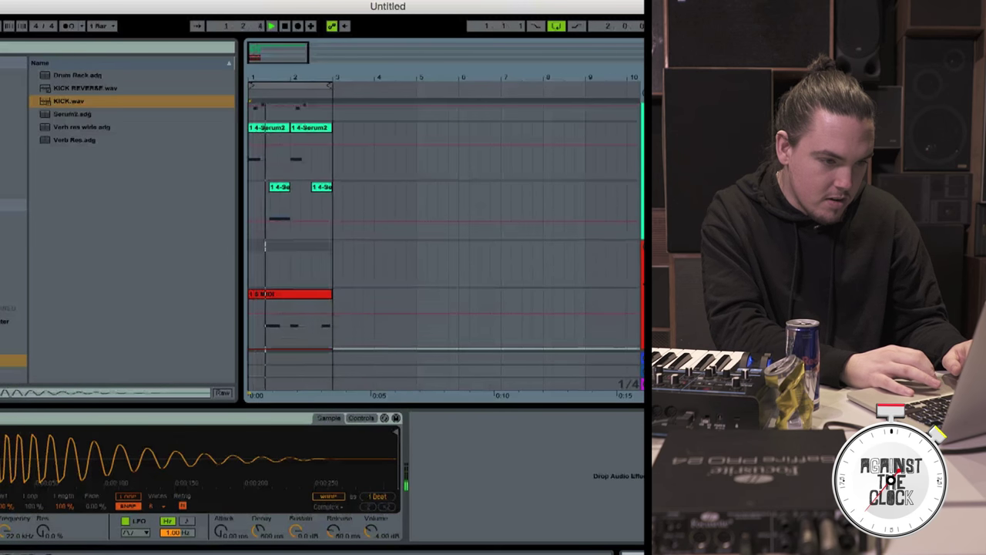
{"action": "left_click", "coordinate": [670, 139]}
{"action": "left_click", "coordinate": [3, 418]}
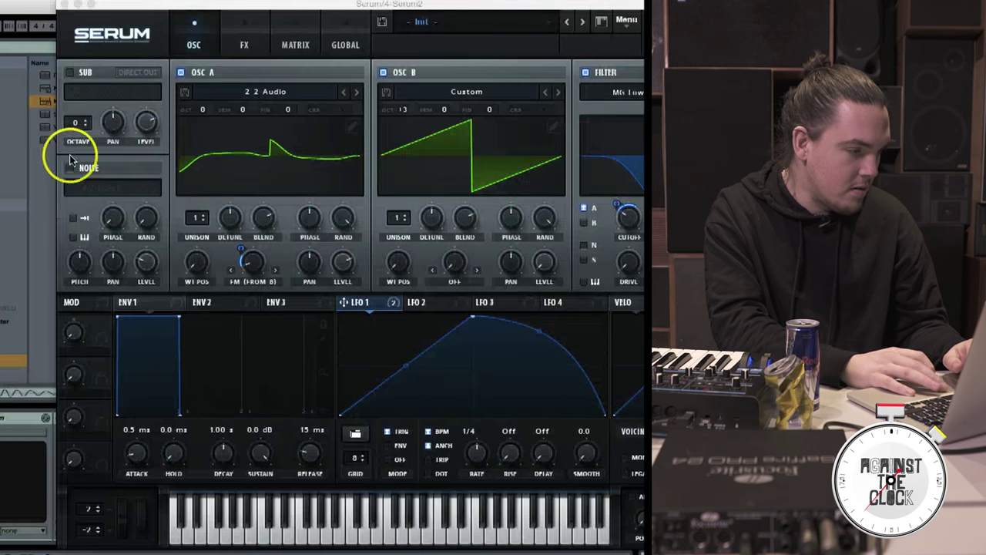
{"action": "left_click", "coordinate": [73, 73]}
{"action": "left_click", "coordinate": [138, 72]}
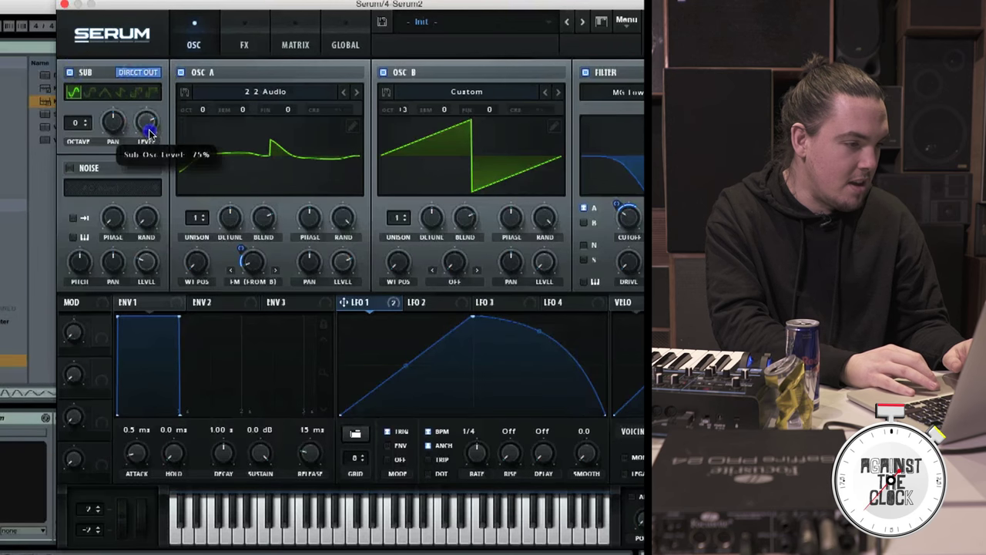
{"action": "left_click", "coordinate": [65, 9]}
Step: Turn on the sub oscillator in the 5 Serum2 track's Serum and set its level to about 68%
{"action": "left_click", "coordinate": [524, 188]}
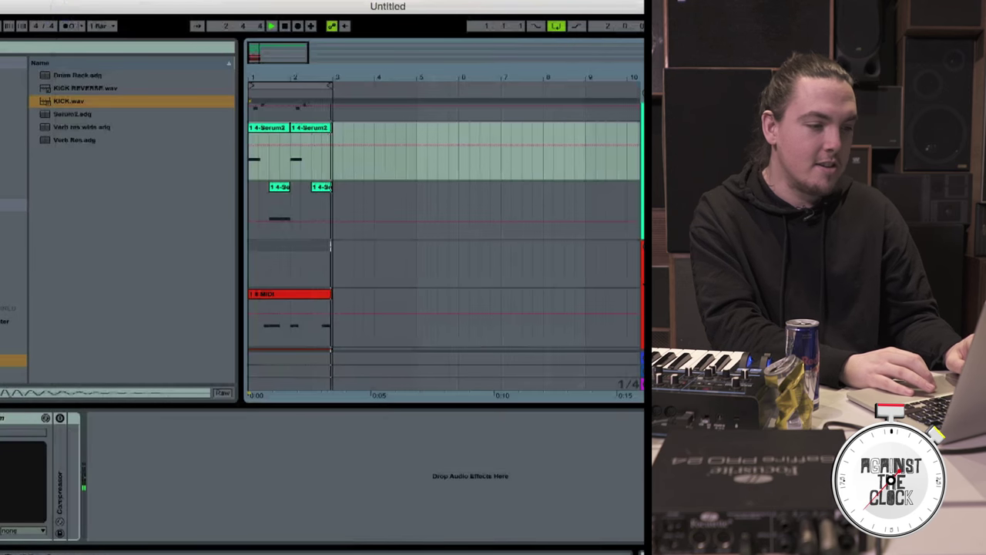
{"action": "left_click", "coordinate": [4, 422]}
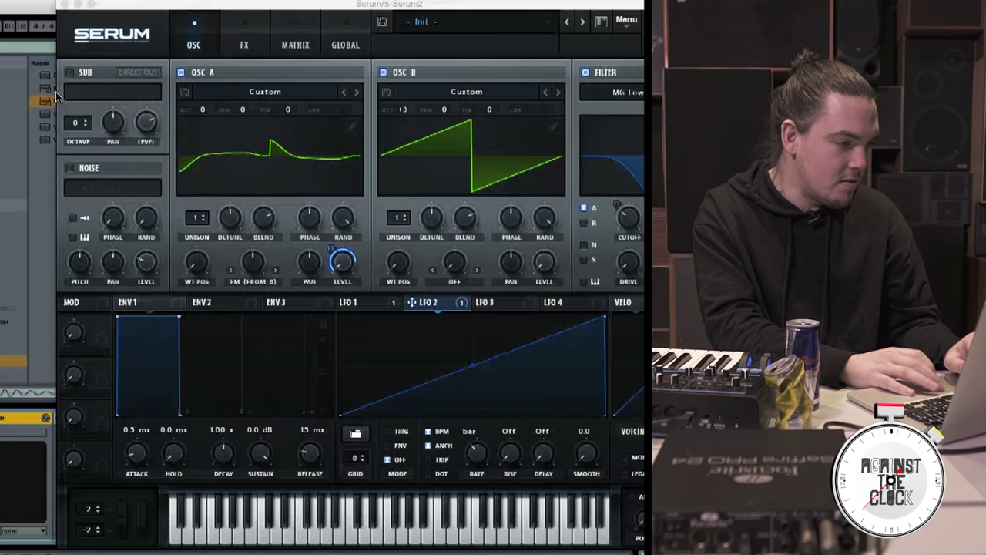
{"action": "left_click", "coordinate": [77, 72]}
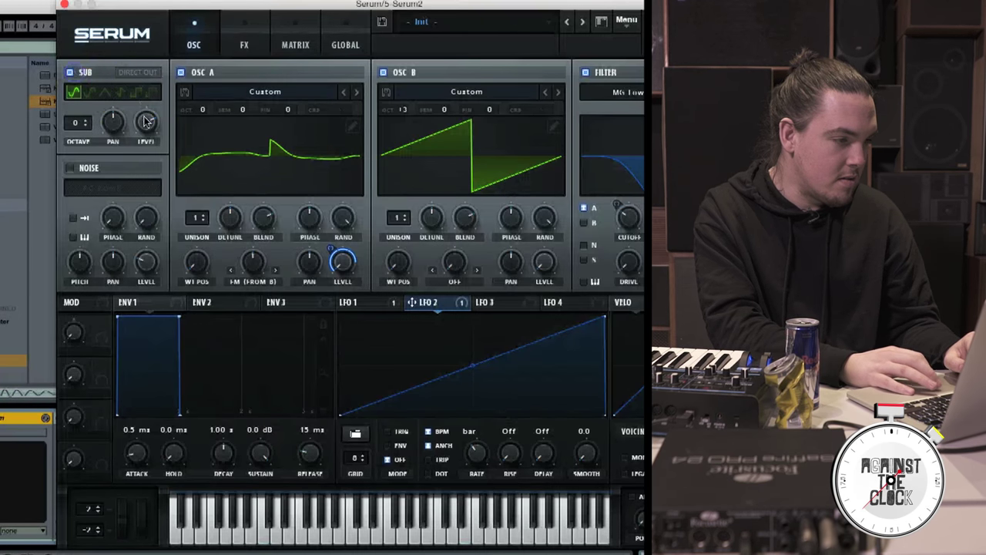
{"action": "left_click_drag", "start_coordinate": [145, 122], "coordinate": [144, 145]}
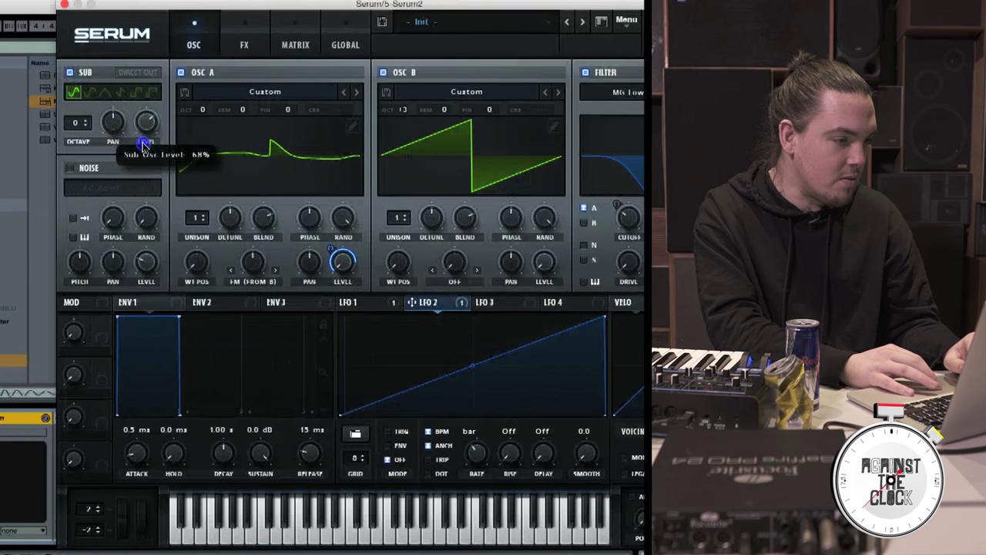
Step: Assign LFO 1 to the 5 Serum2 sub oscillator's level and readjust that level
{"action": "left_click", "coordinate": [433, 302]}
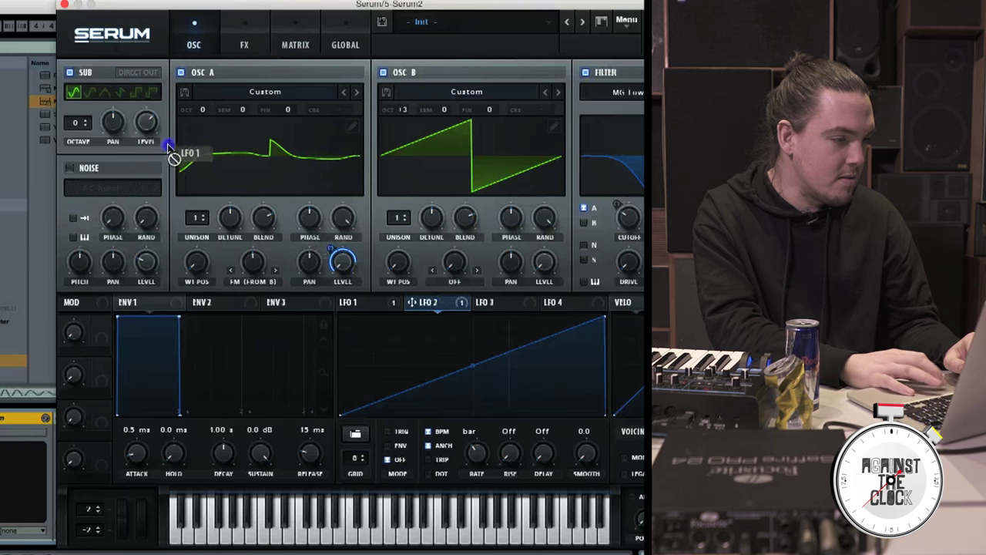
{"action": "left_click_drag", "start_coordinate": [143, 126], "coordinate": [124, 189]}
{"action": "left_click_drag", "start_coordinate": [135, 108], "coordinate": [139, 103]}
{"action": "left_click", "coordinate": [65, 4]}
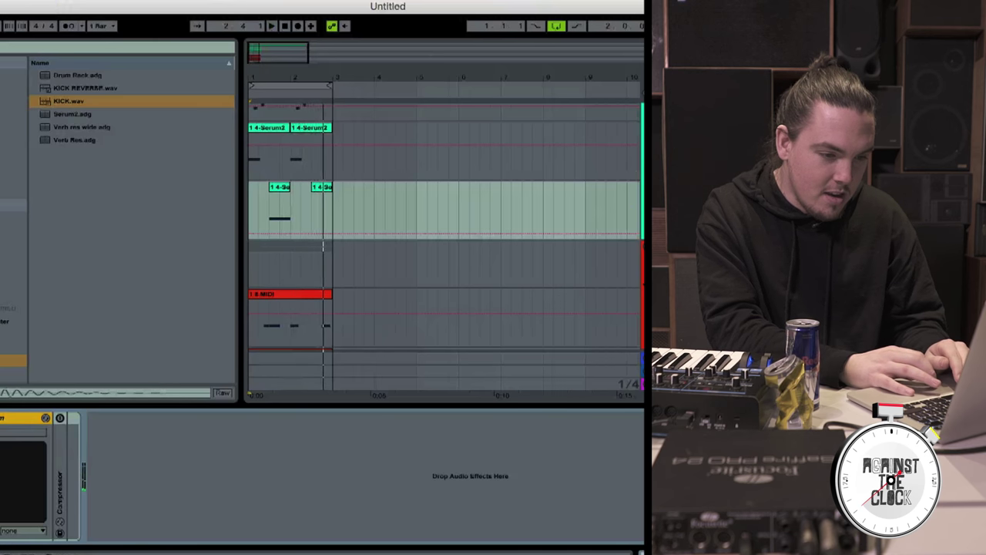
{"action": "scroll", "coordinate": [443, 232], "scroll_direction": "down", "scroll_amount": 2}
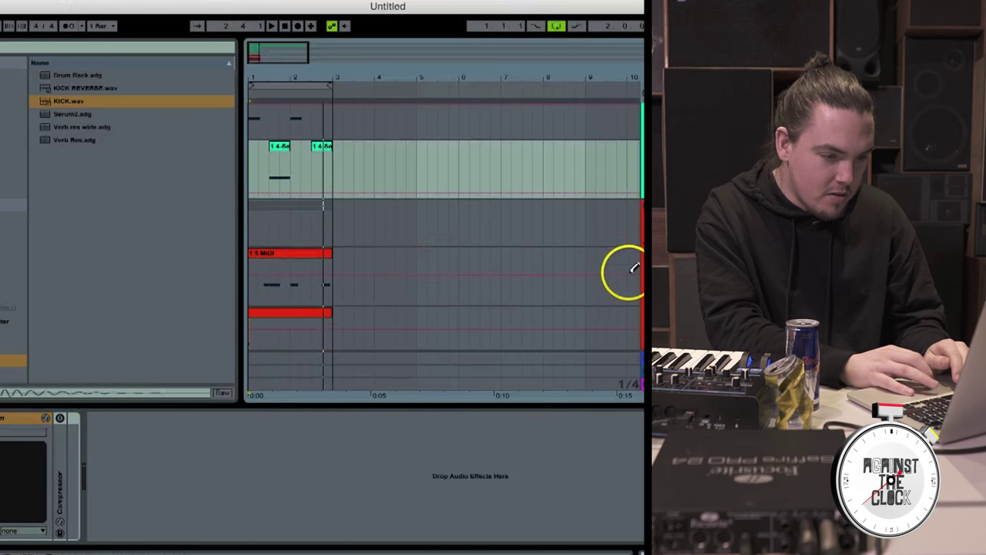
Step: Insert an empty MIDI track directly below the kick track
{"action": "scroll", "coordinate": [628, 269], "scroll_direction": "down", "scroll_amount": 2}
{"action": "left_click", "coordinate": [290, 272]}
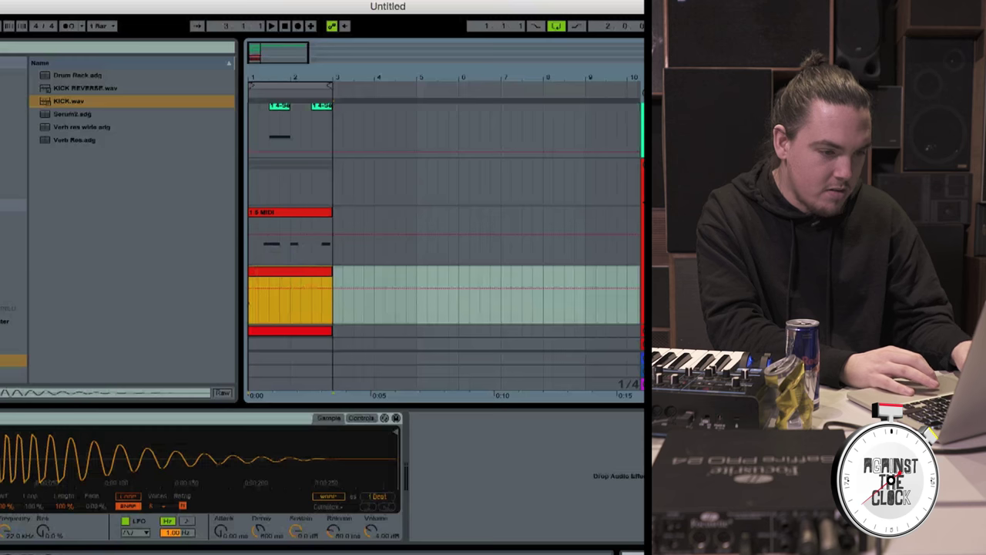
{"action": "key", "text": "super+shift+t"}
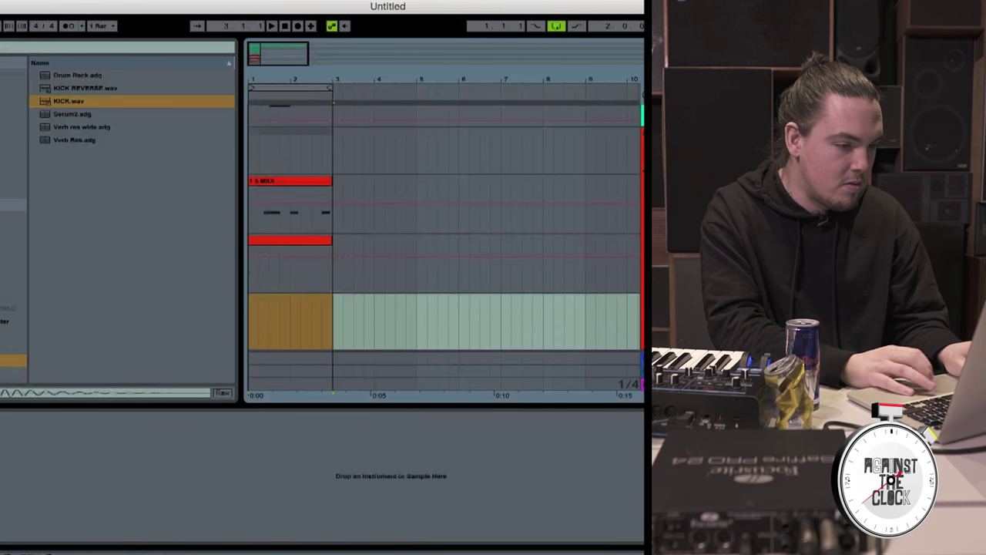
Step: Duplicate the kick track and add a Saturator with the Sinoid Fold curve to the copy
{"action": "left_click", "coordinate": [5, 115]}
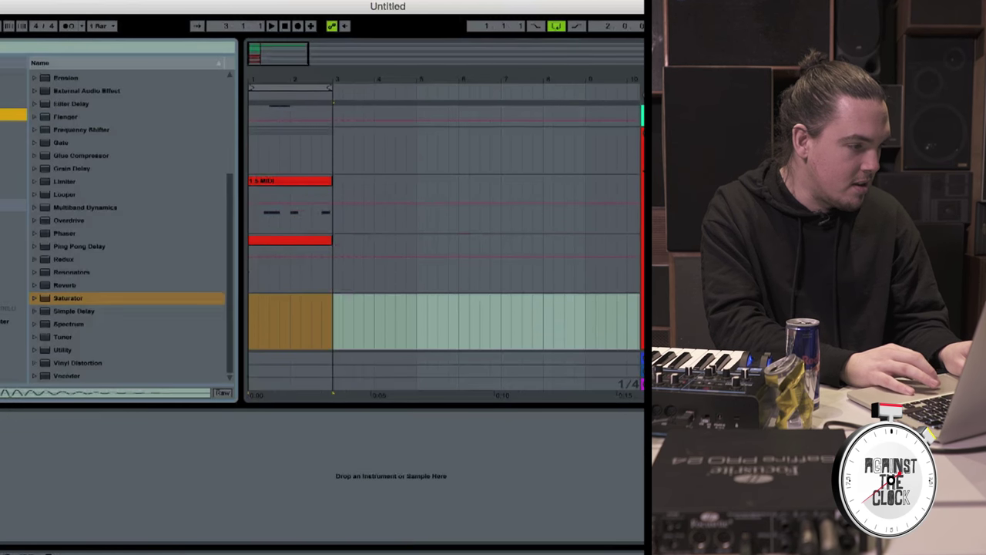
{"action": "left_click_drag", "start_coordinate": [70, 297], "coordinate": [327, 259]}
{"action": "left_click", "coordinate": [648, 263]}
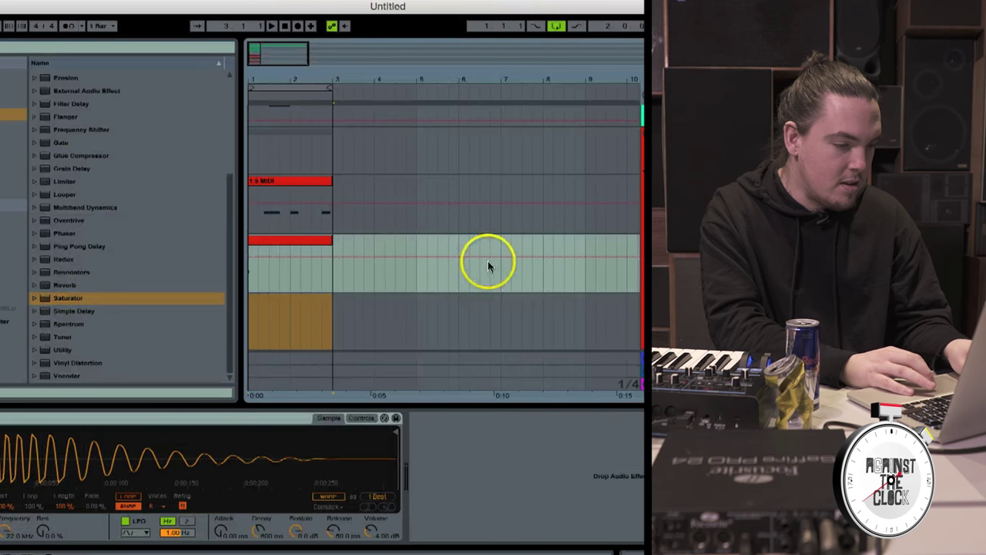
{"action": "key", "text": "super+d"}
{"action": "scroll", "coordinate": [641, 305], "scroll_direction": "down", "scroll_amount": 3}
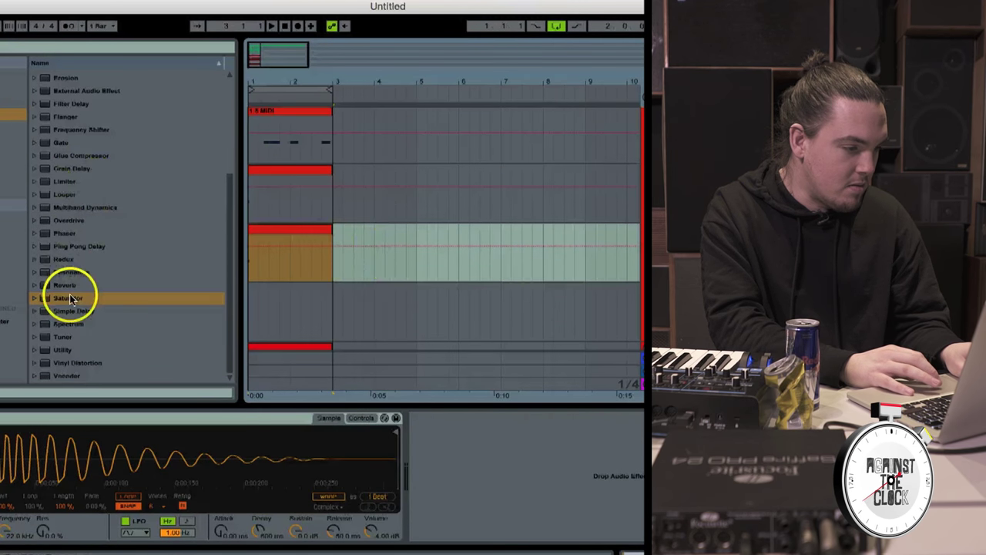
{"action": "left_click_drag", "start_coordinate": [70, 298], "coordinate": [488, 473]}
{"action": "left_click", "coordinate": [483, 488]}
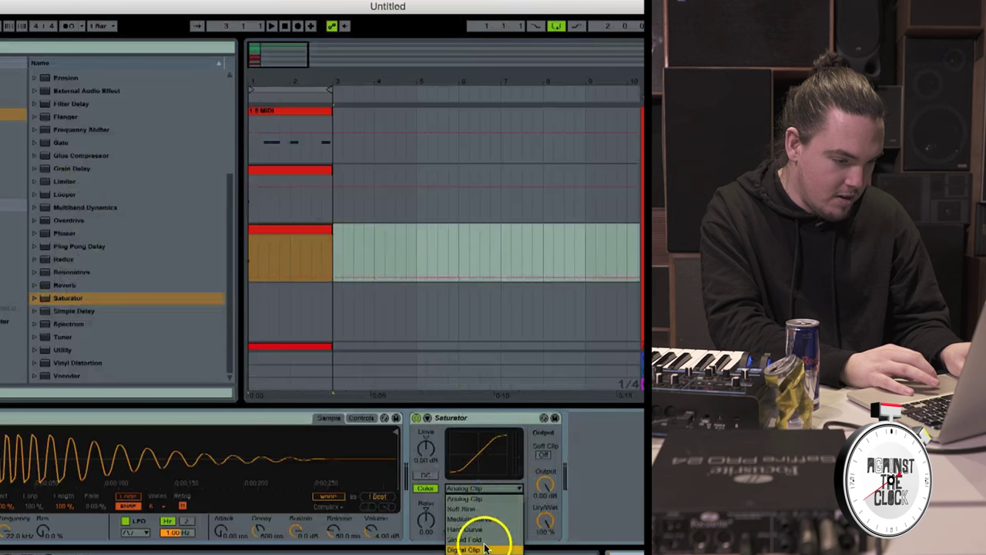
{"action": "left_click", "coordinate": [474, 539]}
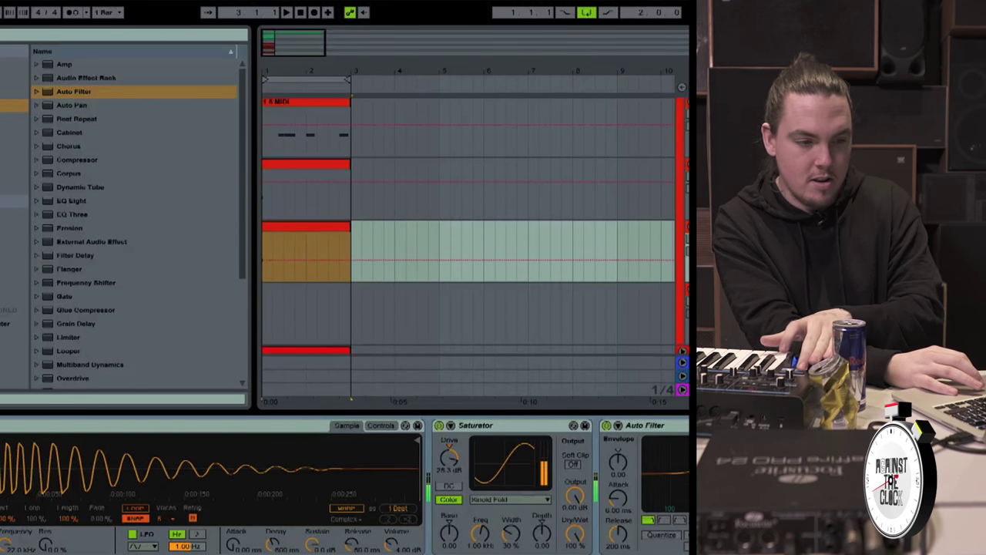
Step: Record a kick note near the end of bar 2 on the duplicated kick track while the two-bar loop plays
{"action": "key", "text": "space"}
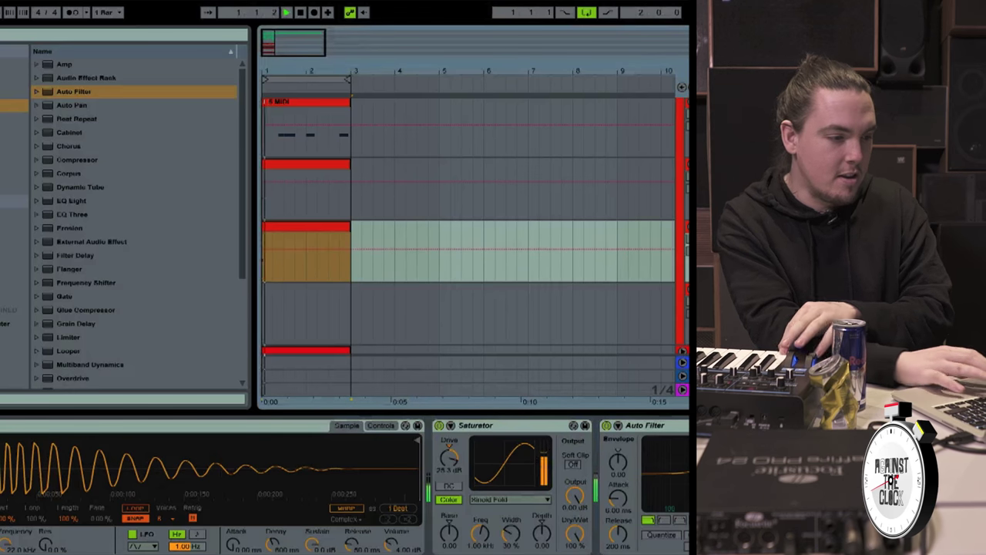
{"action": "left_click", "coordinate": [294, 231]}
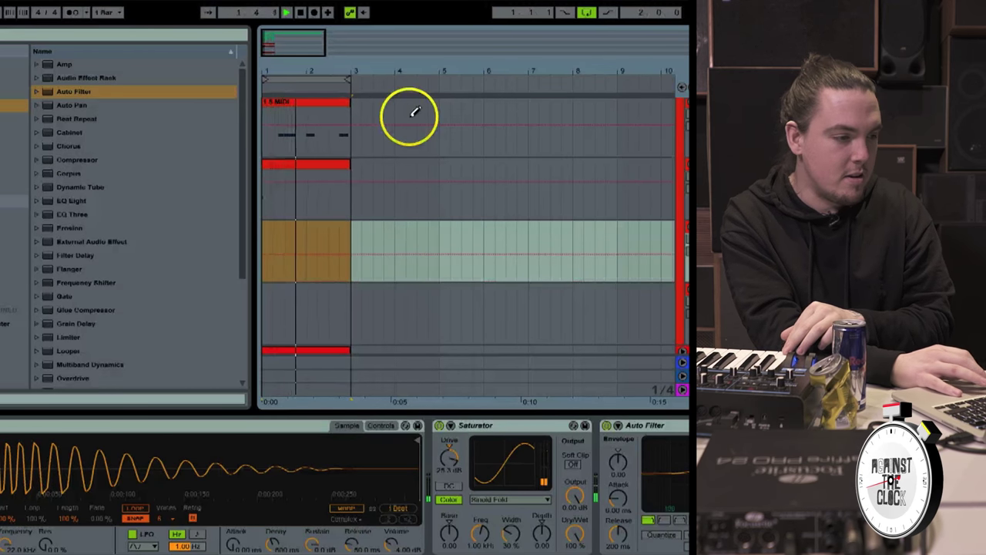
{"action": "left_click", "coordinate": [315, 14]}
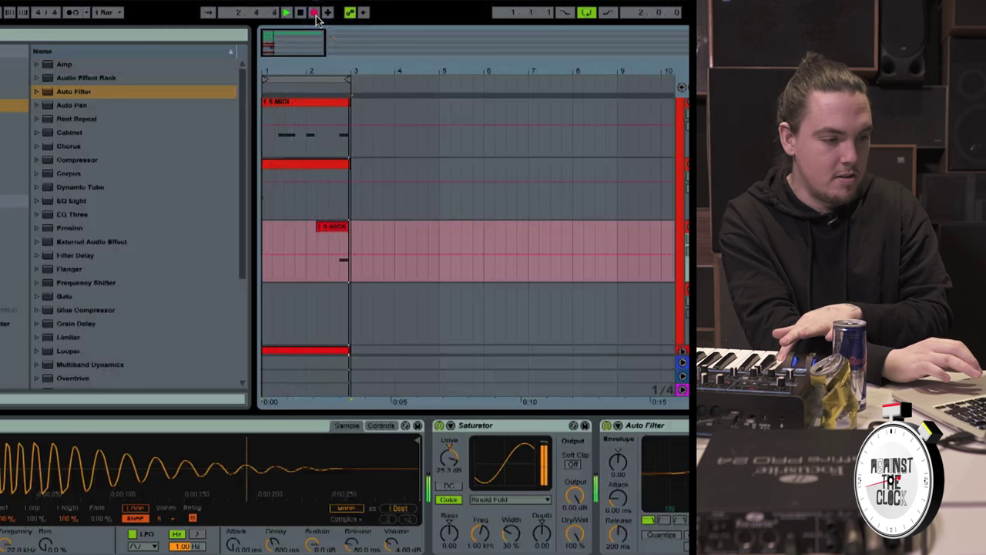
{"action": "left_click", "coordinate": [322, 10]}
Step: Check the newly recorded kick clip's notes and return to the track's devices
{"action": "left_click", "coordinate": [500, 127]}
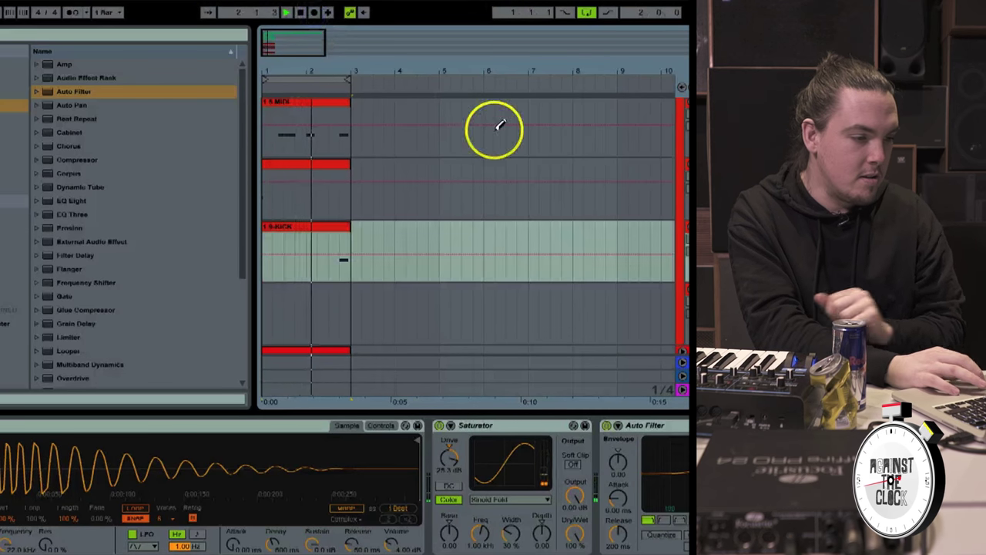
{"action": "left_click", "coordinate": [433, 254]}
{"action": "left_click", "coordinate": [316, 228]}
{"action": "double_click", "coordinate": [316, 229]}
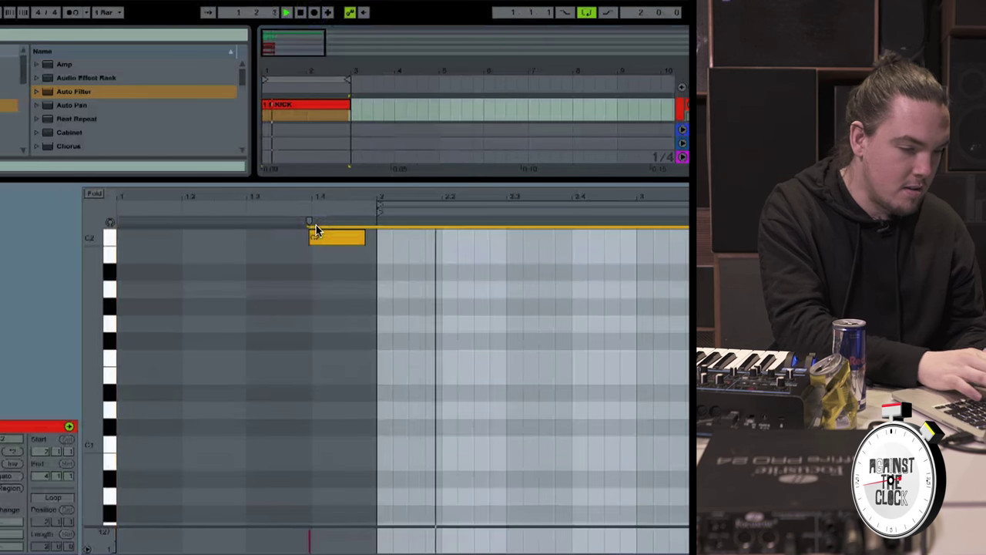
{"action": "key", "text": "shift+Tab"}
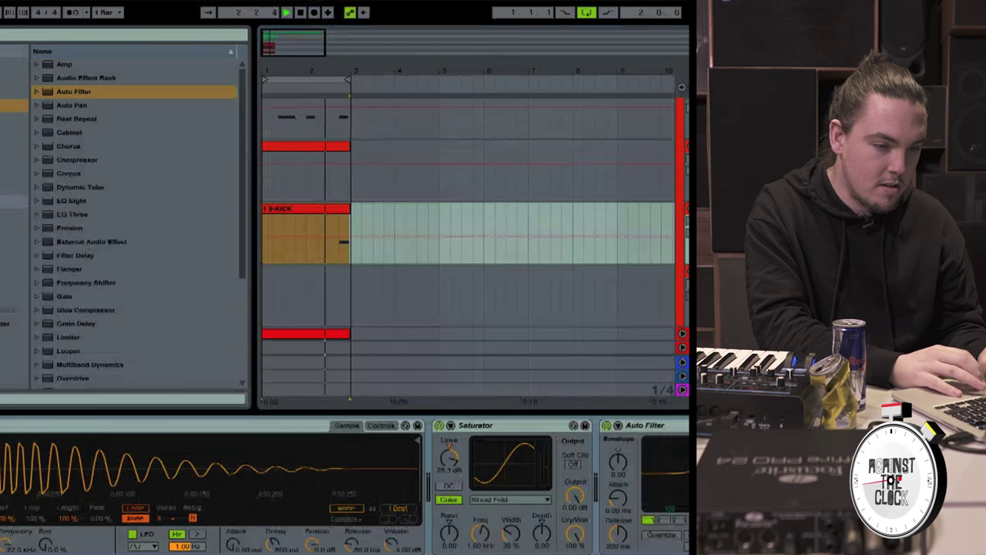
Step: Readjust the original kick track's level, with its Sampler volume at 1.14 dB
{"action": "left_click", "coordinate": [693, 192]}
{"action": "left_click", "coordinate": [319, 192]}
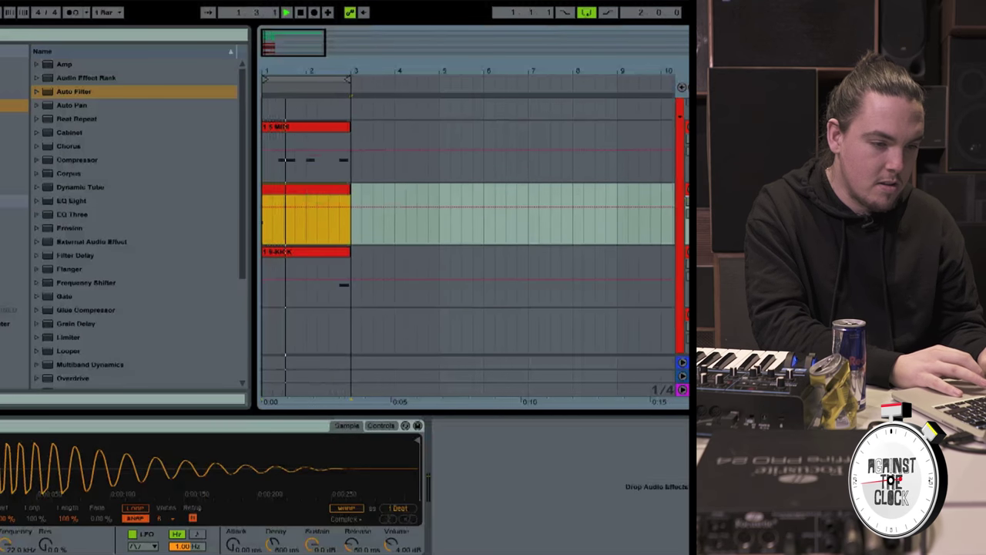
{"action": "left_click_drag", "start_coordinate": [693, 207], "coordinate": [693, 201]}
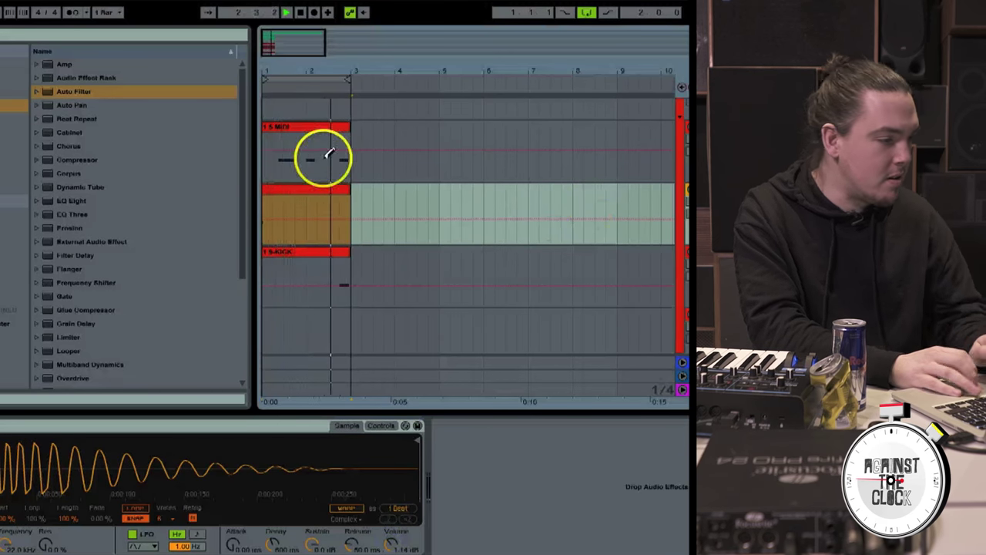
Step: Add a Saturator to the original kick track with the Sinoid Fold curve and a drive of about 4.6 dB
{"action": "scroll", "coordinate": [49, 223], "scroll_direction": "down", "scroll_amount": 3}
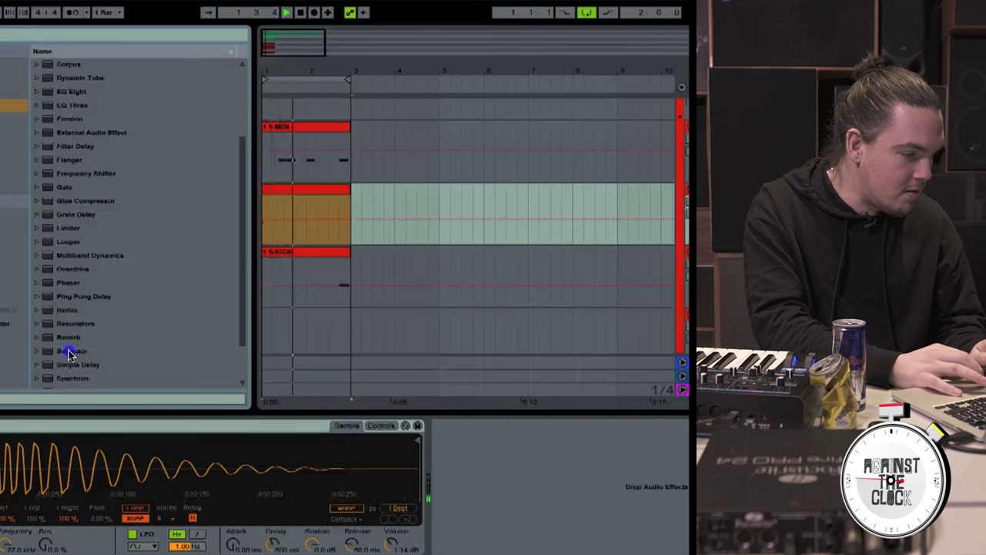
{"action": "left_click_drag", "start_coordinate": [69, 350], "coordinate": [495, 440]}
{"action": "left_click", "coordinate": [493, 499]}
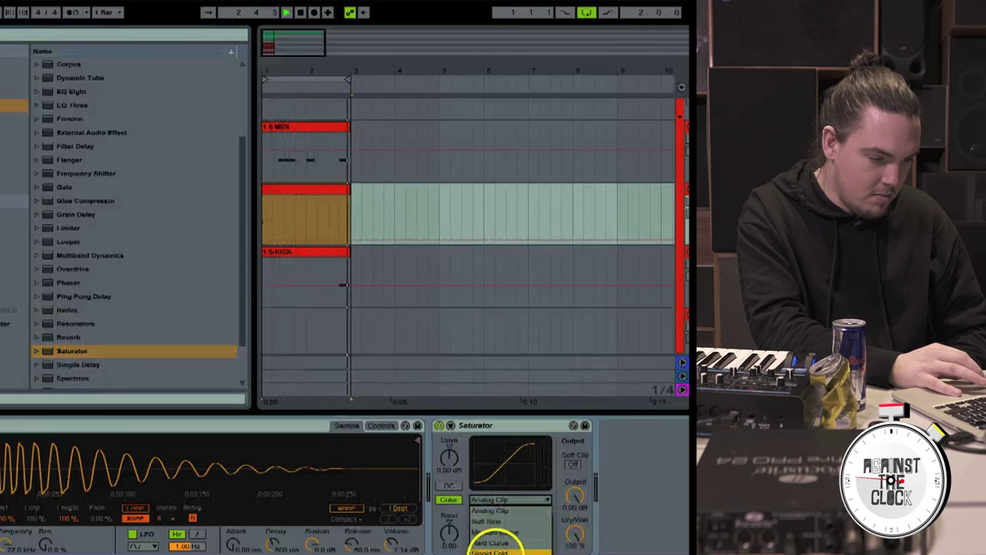
{"action": "left_click", "coordinate": [497, 548]}
{"action": "left_click_drag", "start_coordinate": [443, 465], "coordinate": [456, 453]}
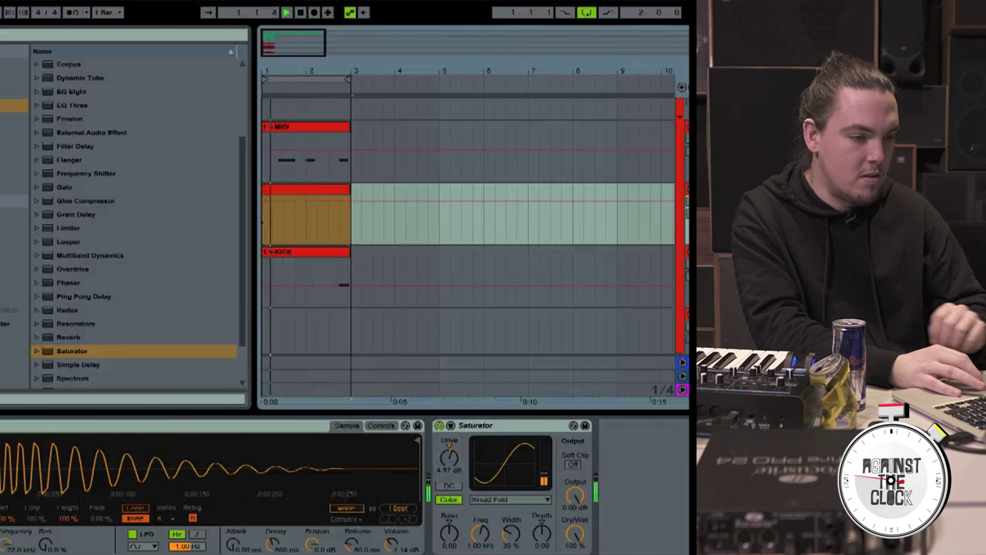
{"action": "scroll", "coordinate": [687, 182], "scroll_direction": "up", "scroll_amount": 4}
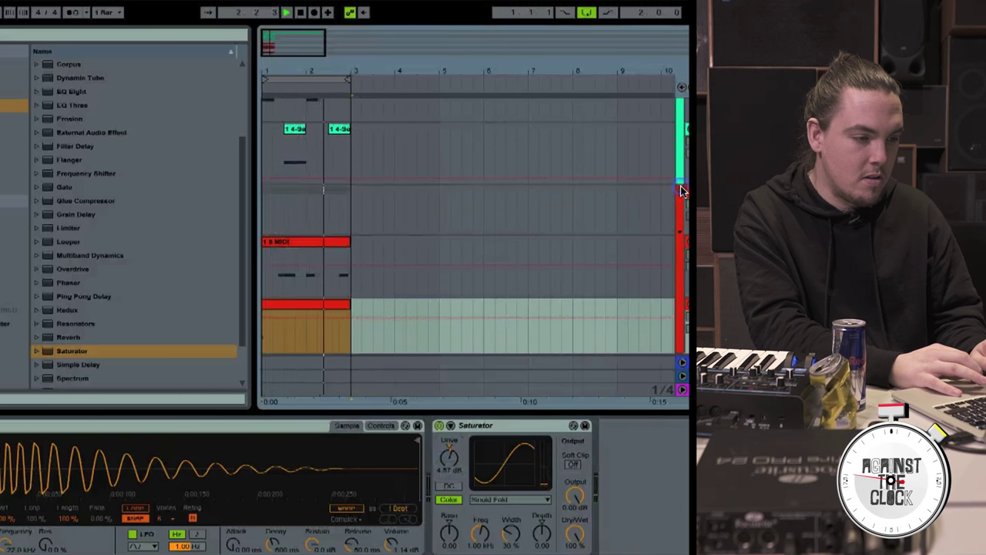
{"action": "left_click", "coordinate": [682, 189]}
{"action": "scroll", "coordinate": [682, 189], "scroll_direction": "up", "scroll_amount": 3}
{"action": "scroll", "coordinate": [681, 190], "scroll_direction": "up", "scroll_amount": 2}
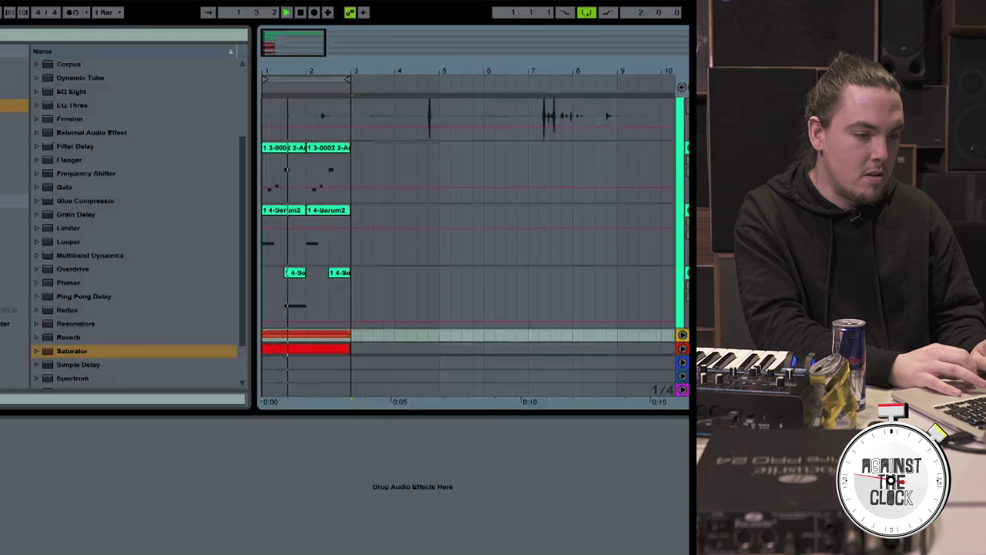
{"action": "left_click", "coordinate": [681, 325]}
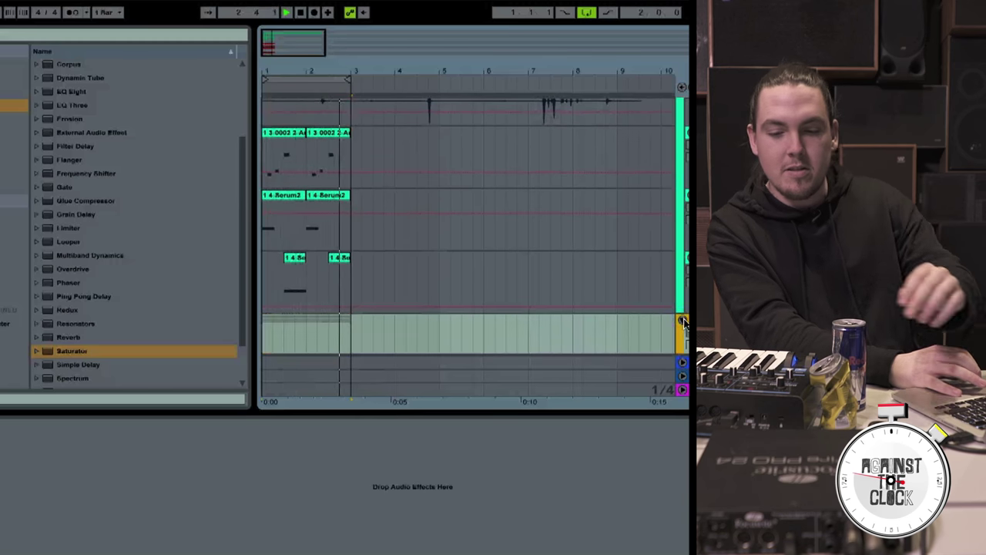
Step: Transpose the original kick to -3 st in its Sampler's pitch controls
{"action": "scroll", "coordinate": [686, 262], "scroll_direction": "down", "scroll_amount": 4}
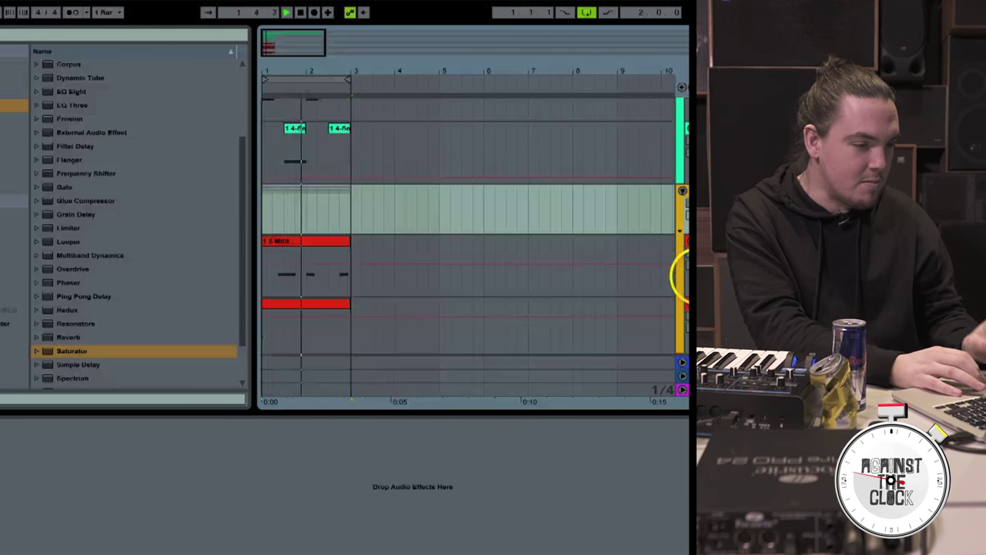
{"action": "scroll", "coordinate": [688, 276], "scroll_direction": "down", "scroll_amount": 3}
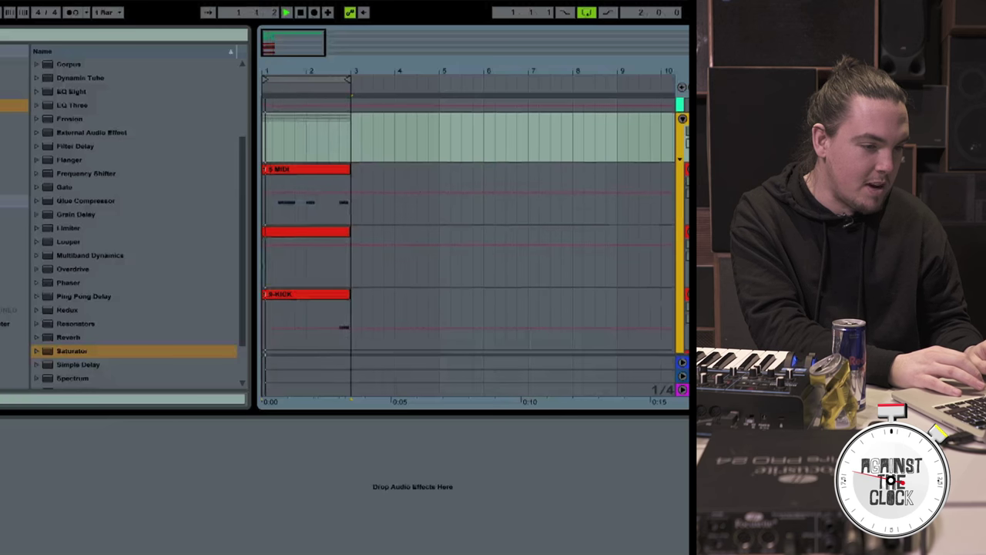
{"action": "left_click", "coordinate": [687, 232]}
{"action": "left_click", "coordinate": [379, 425]}
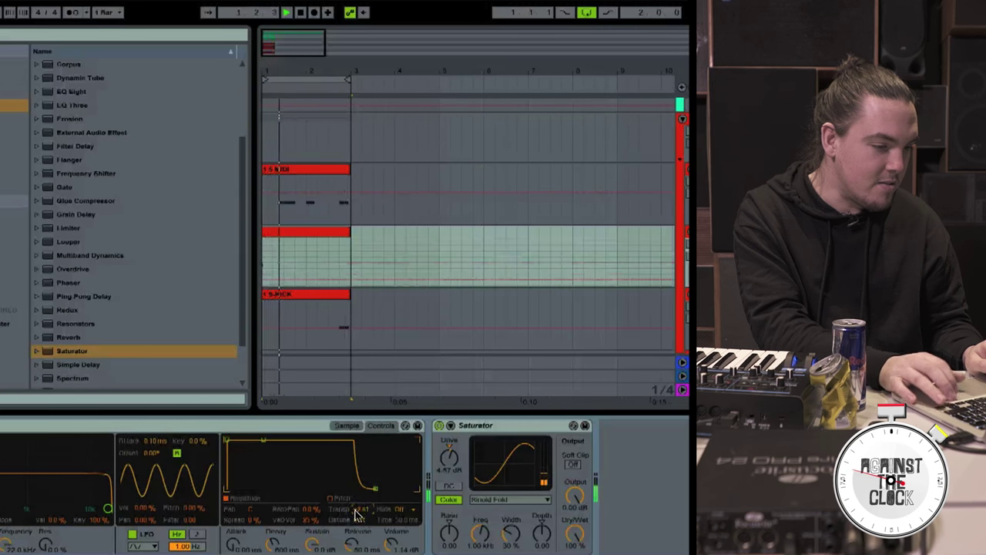
{"action": "left_click_drag", "start_coordinate": [356, 513], "coordinate": [357, 520]}
Step: Look through the red and green track groups during playback, collapsing and expanding them to compare their parts
{"action": "scroll", "coordinate": [475, 254], "scroll_direction": "up", "scroll_amount": 2}
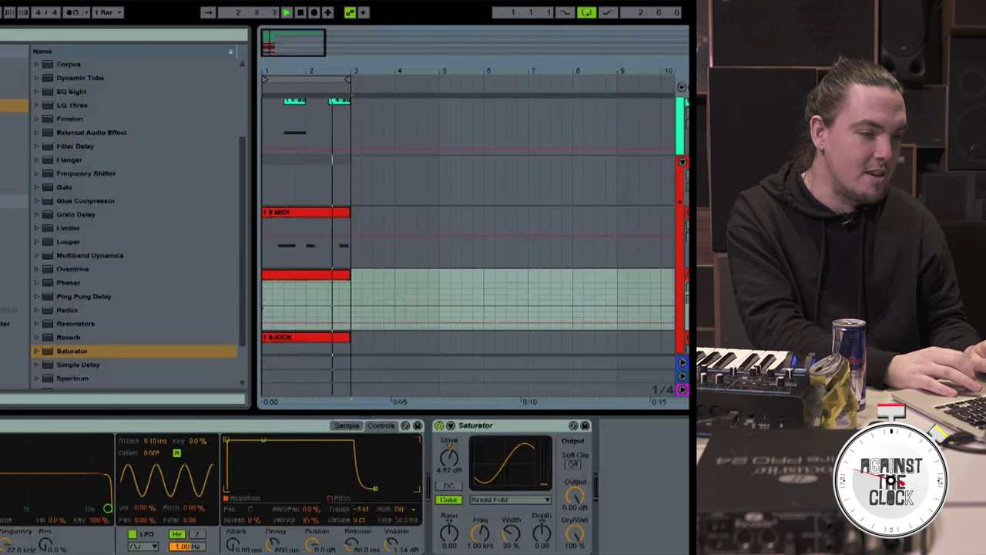
{"action": "left_click", "coordinate": [682, 164]}
{"action": "scroll", "coordinate": [475, 231], "scroll_direction": "up", "scroll_amount": 8}
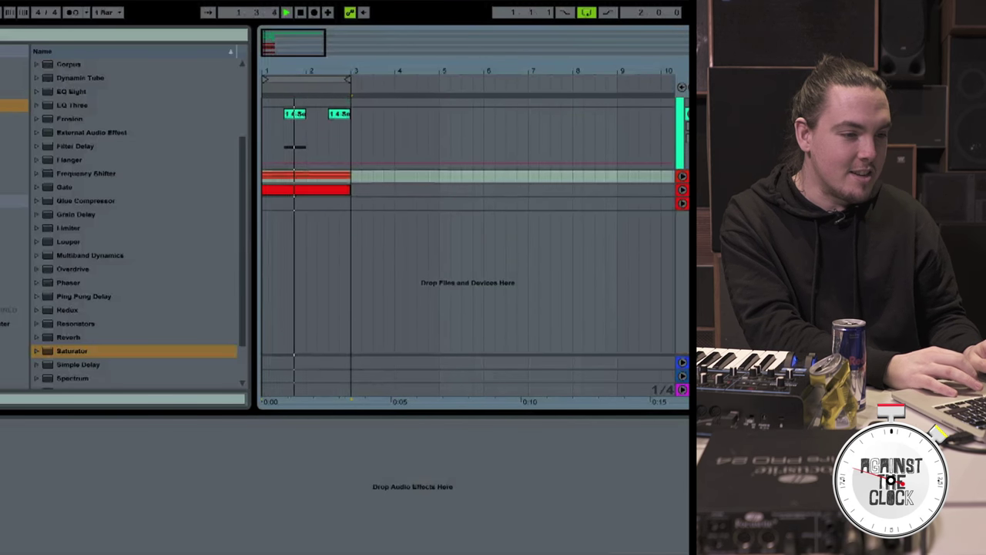
{"action": "scroll", "coordinate": [470, 231], "scroll_direction": "up", "scroll_amount": 1}
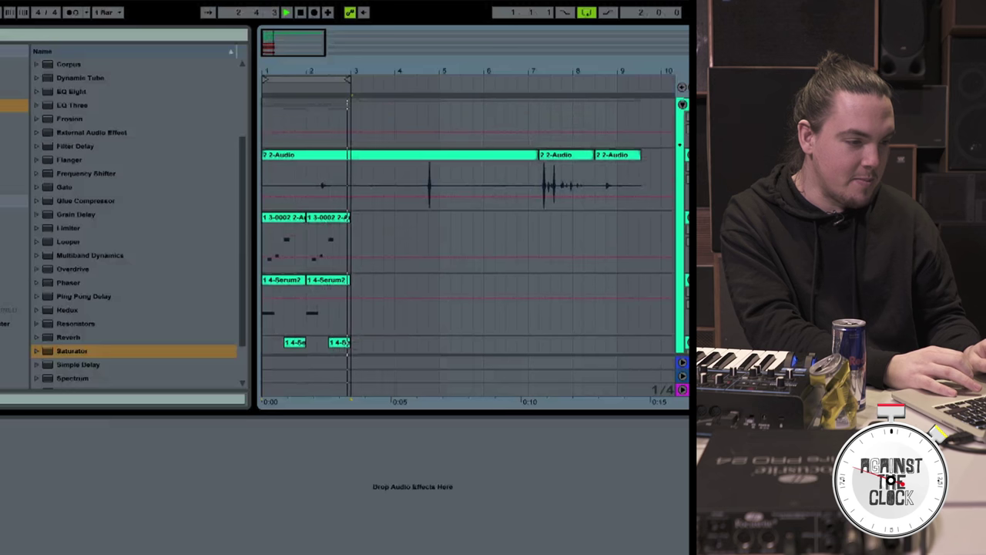
{"action": "left_click", "coordinate": [682, 103]}
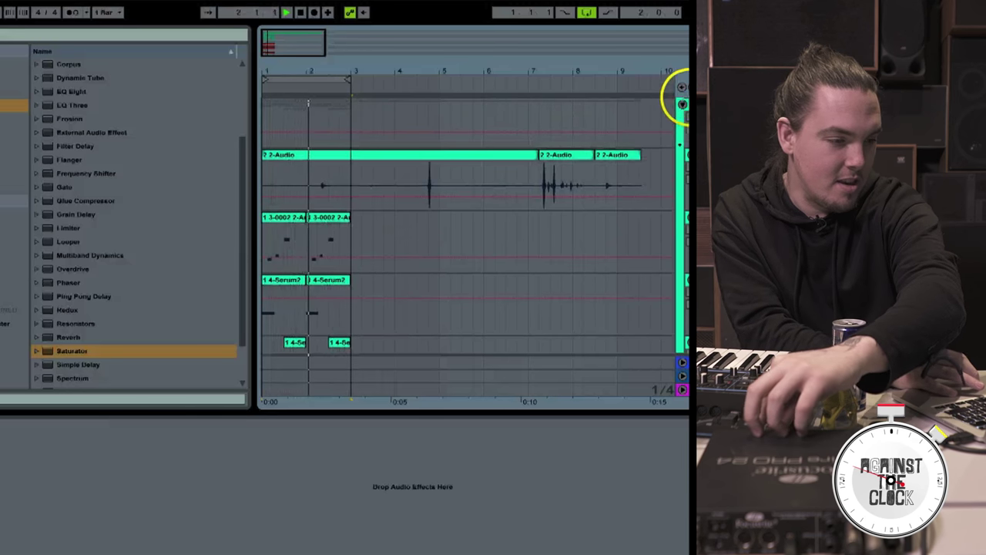
{"action": "left_click", "coordinate": [683, 105]}
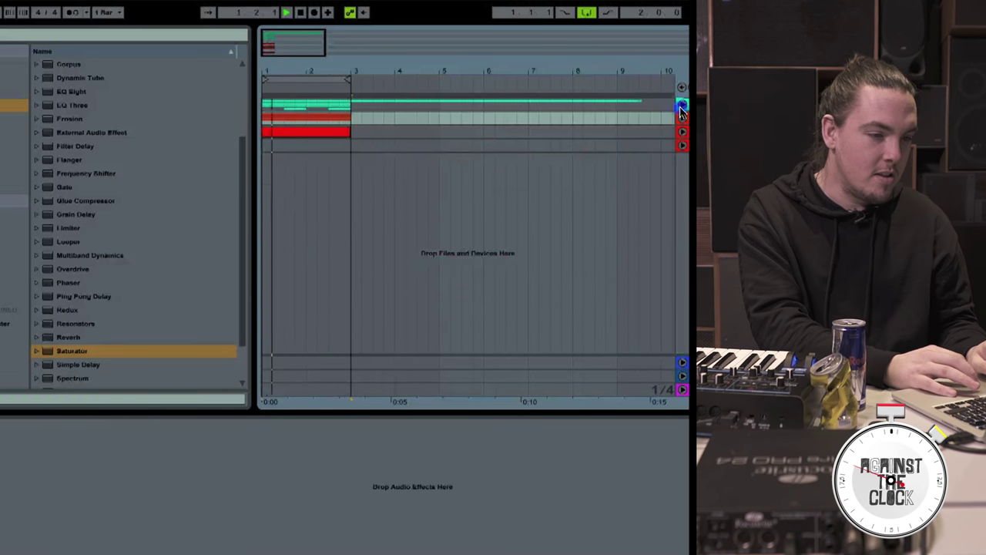
{"action": "left_click", "coordinate": [681, 112]}
{"action": "scroll", "coordinate": [687, 138], "scroll_direction": "down", "scroll_amount": 3}
{"action": "scroll", "coordinate": [686, 127], "scroll_direction": "up", "scroll_amount": 3}
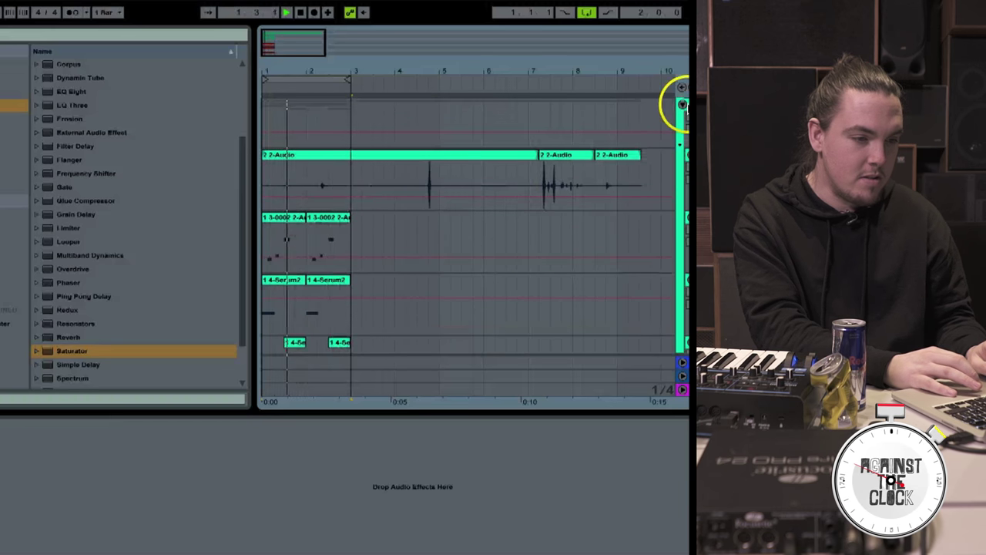
{"action": "left_click", "coordinate": [682, 107]}
{"action": "left_click", "coordinate": [684, 116]}
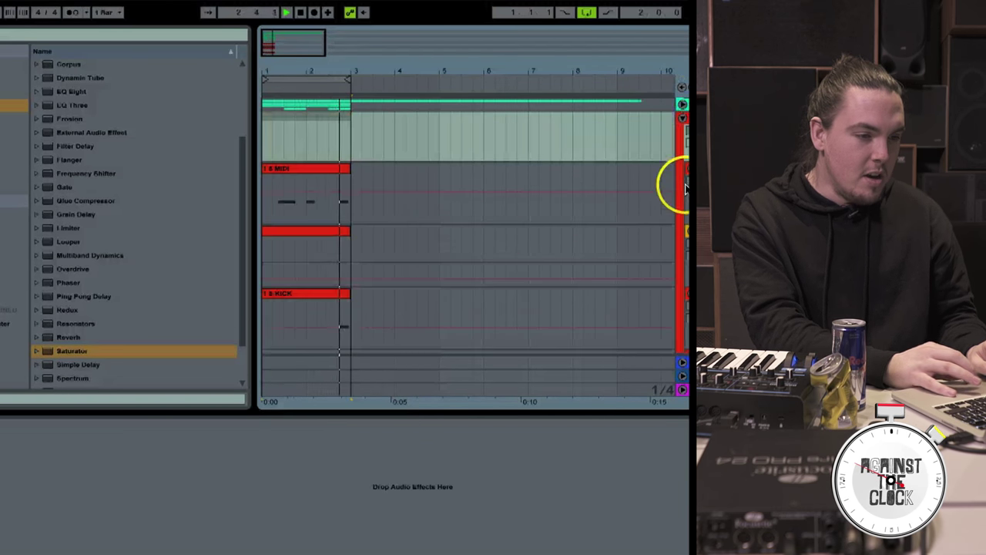
{"action": "scroll", "coordinate": [686, 185], "scroll_direction": "down", "scroll_amount": 3}
Step: Expand the folded track at the end of the red group and select its two-bar clip to inspect its sampler
{"action": "left_click", "coordinate": [689, 161]}
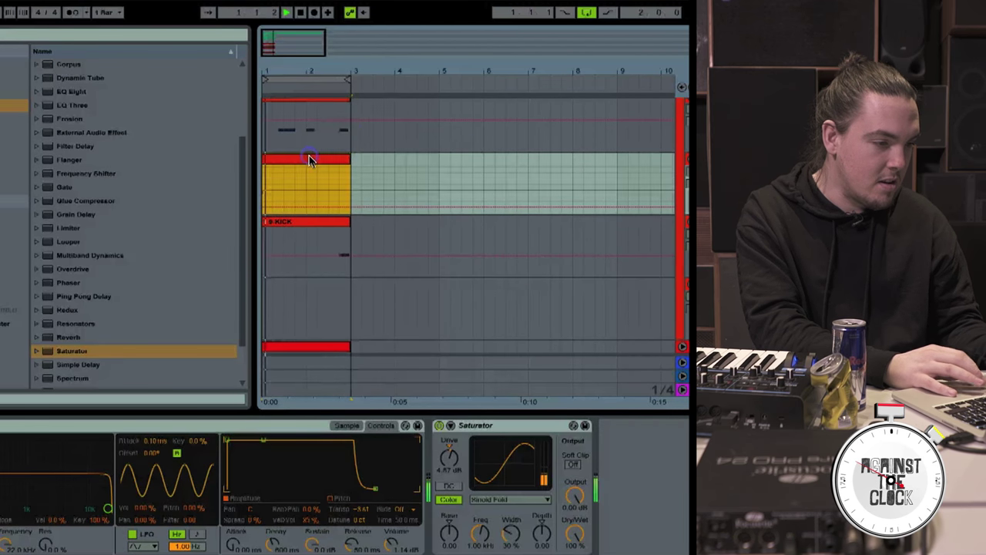
{"action": "left_click", "coordinate": [594, 154]}
{"action": "scroll", "coordinate": [590, 168], "scroll_direction": "down", "scroll_amount": 1}
{"action": "scroll", "coordinate": [681, 333], "scroll_direction": "down", "scroll_amount": 3}
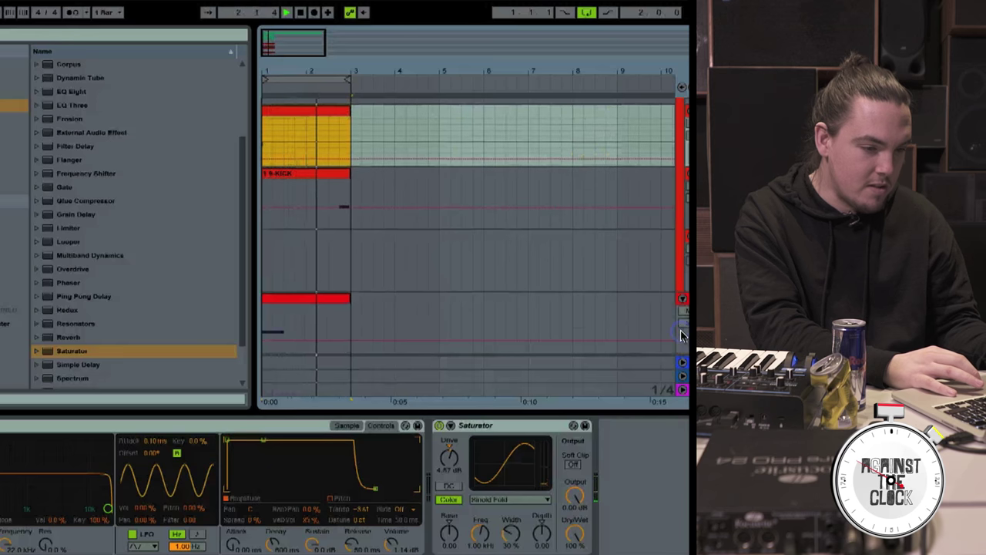
{"action": "left_click", "coordinate": [324, 300]}
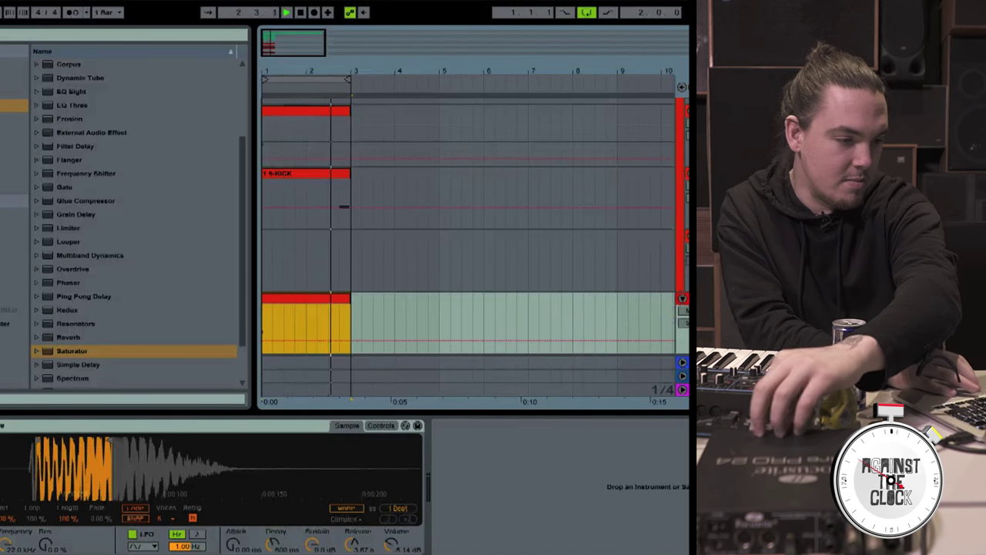
Step: Expand the green track group to look through its audio, sampler and Serum clips during playback, and fold it up again
{"action": "scroll", "coordinate": [670, 280], "scroll_direction": "up", "scroll_amount": 9}
{"action": "left_click", "coordinate": [682, 104]}
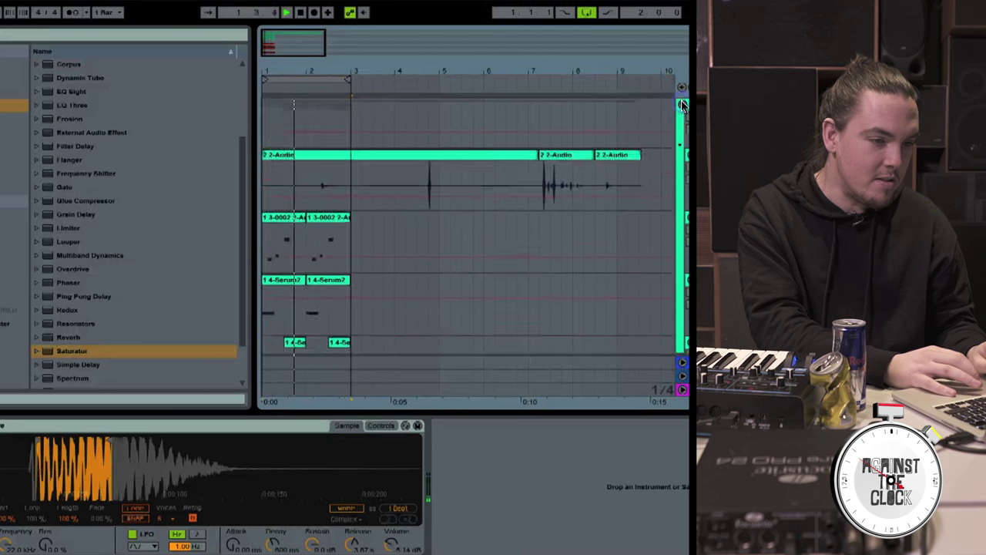
{"action": "scroll", "coordinate": [682, 104], "scroll_direction": "down", "scroll_amount": 4}
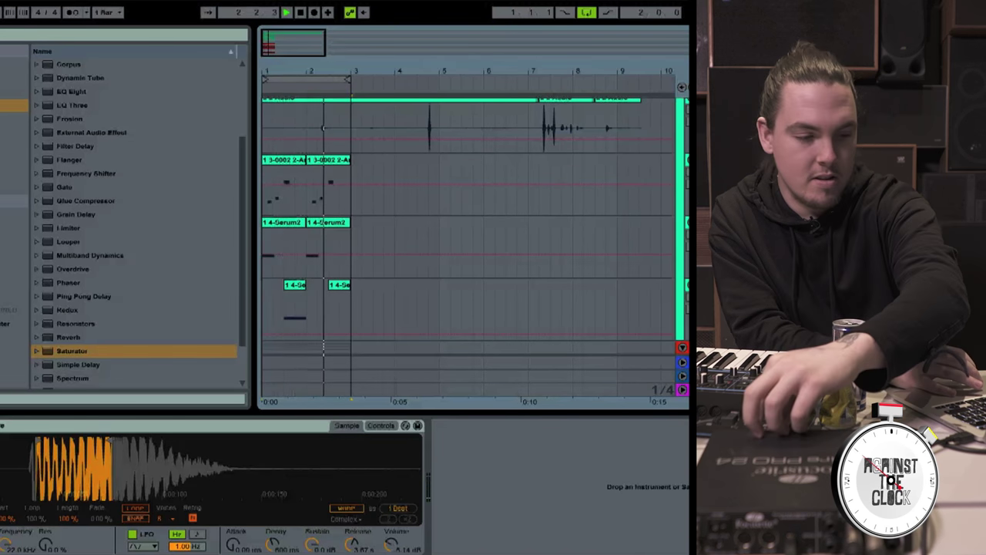
{"action": "left_click", "coordinate": [684, 172]}
{"action": "scroll", "coordinate": [684, 171], "scroll_direction": "up", "scroll_amount": 3}
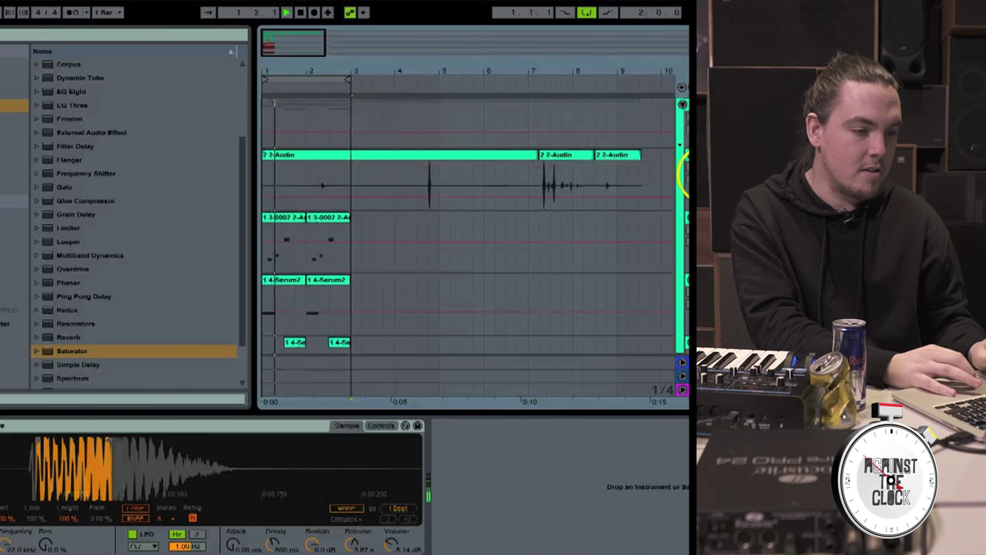
{"action": "left_click", "coordinate": [682, 106]}
Step: Duplicate the first Drum Rack track in the red group and open the copy's two-bar MIDI clip for note editing
{"action": "left_click", "coordinate": [683, 115]}
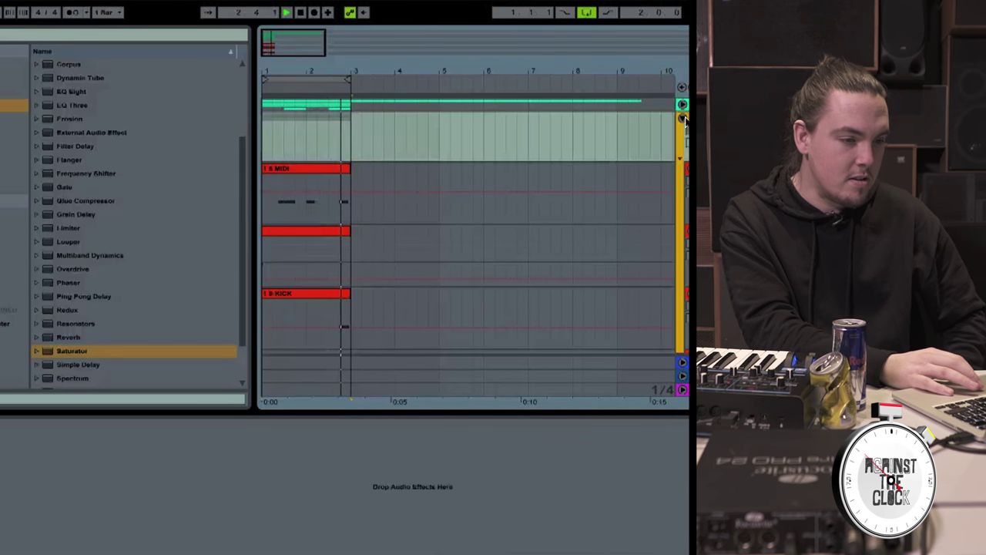
{"action": "left_click", "coordinate": [682, 184]}
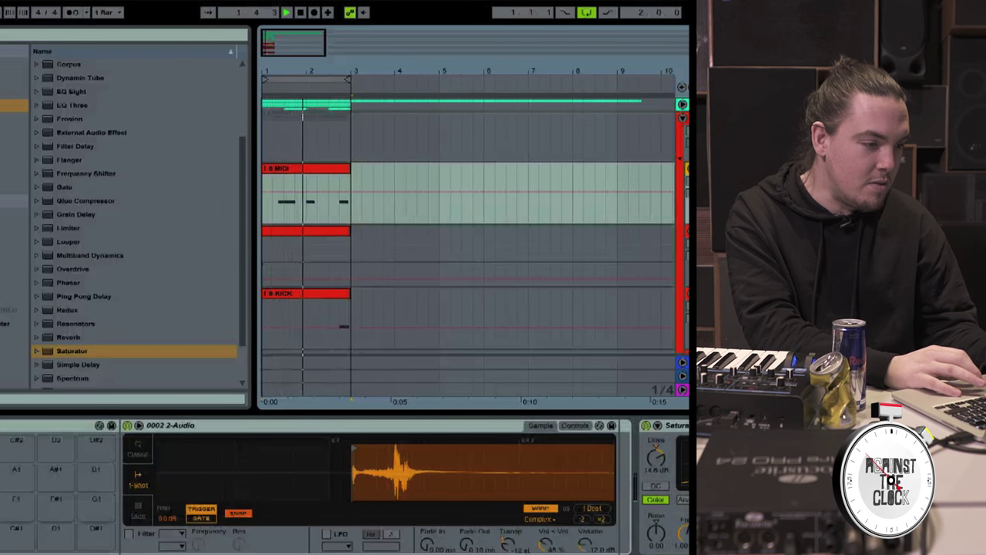
{"action": "key", "text": "super+d"}
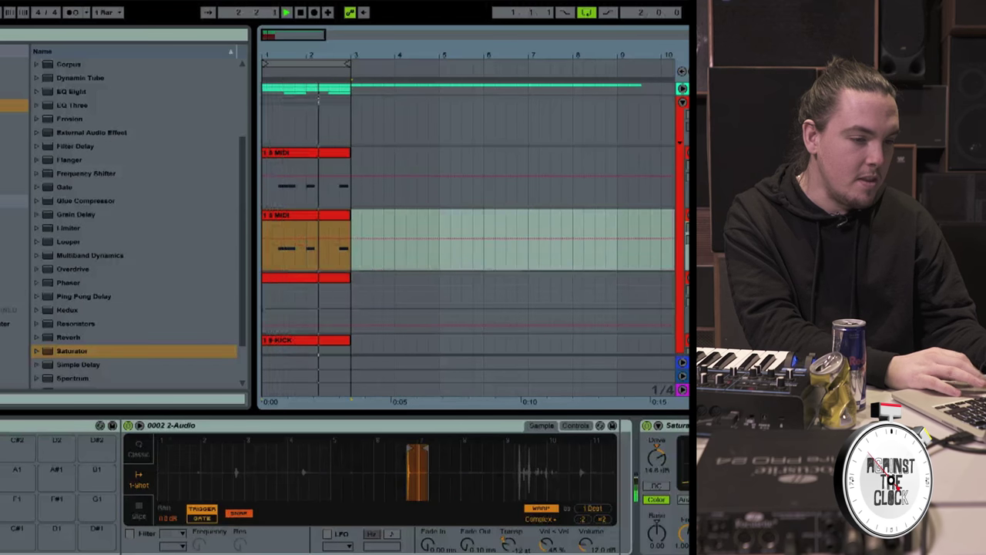
{"action": "double_click", "coordinate": [344, 198]}
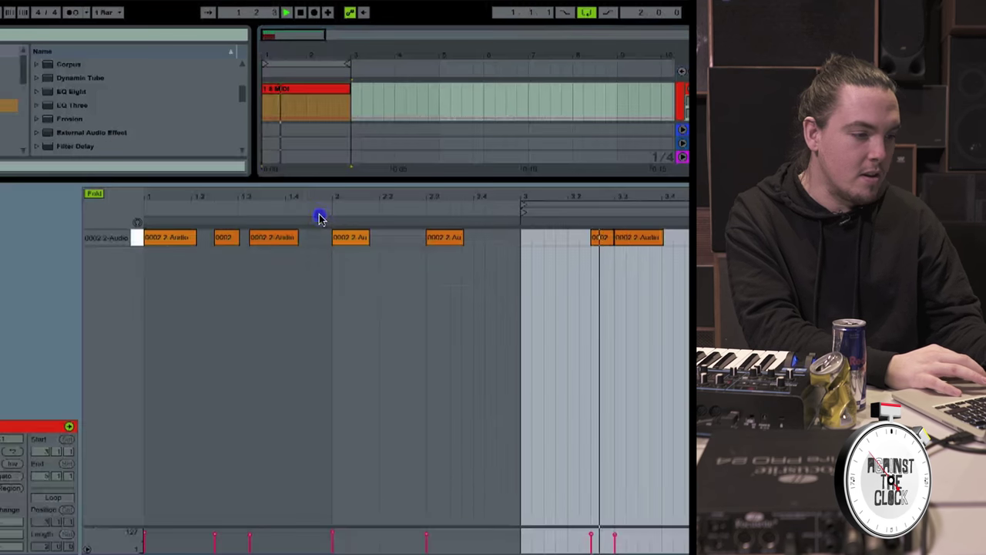
{"action": "left_click", "coordinate": [593, 272]}
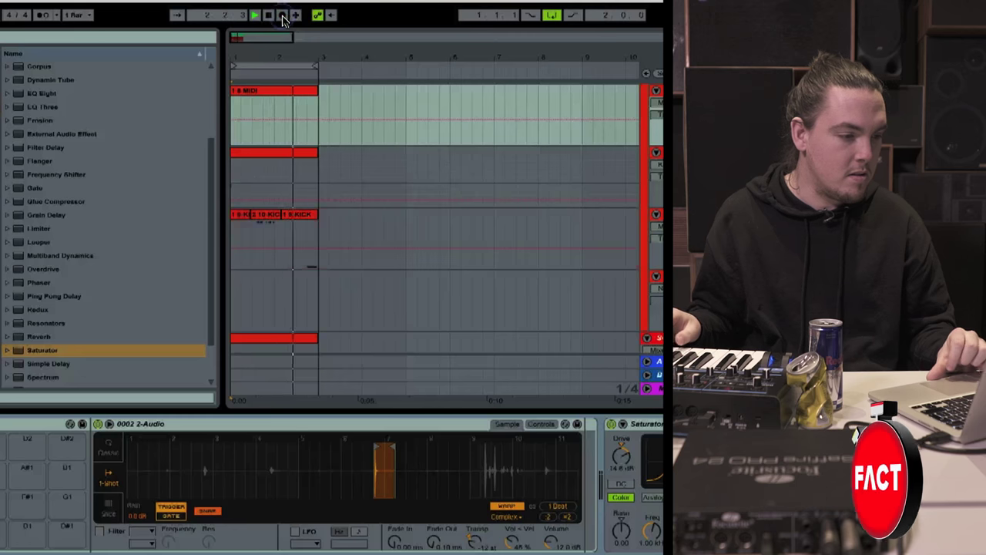
Step: Stop playback and inspect the device chains of the two Drum Rack tracks in the red group
{"action": "left_click", "coordinate": [282, 209]}
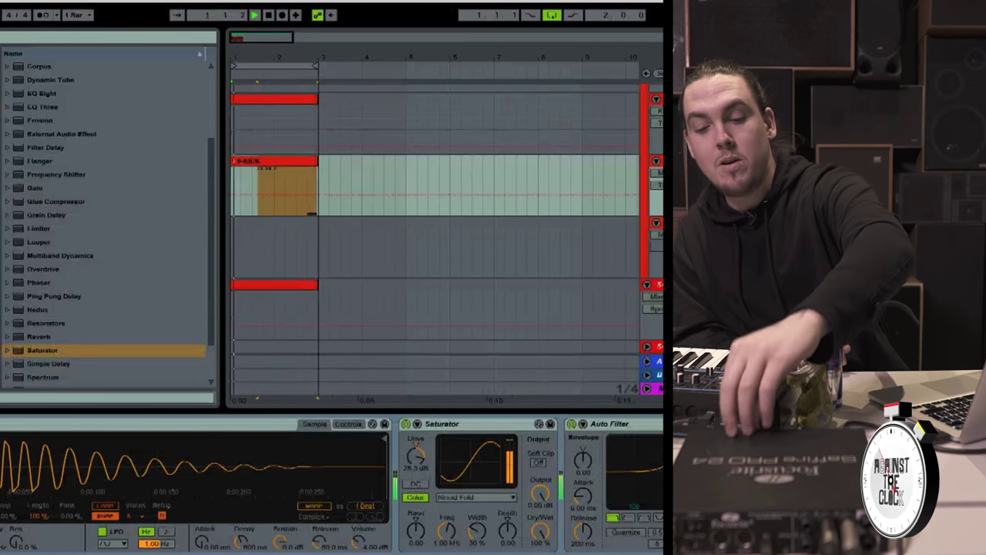
{"action": "key", "text": "space"}
{"action": "scroll", "coordinate": [436, 231], "scroll_direction": "up", "scroll_amount": 3}
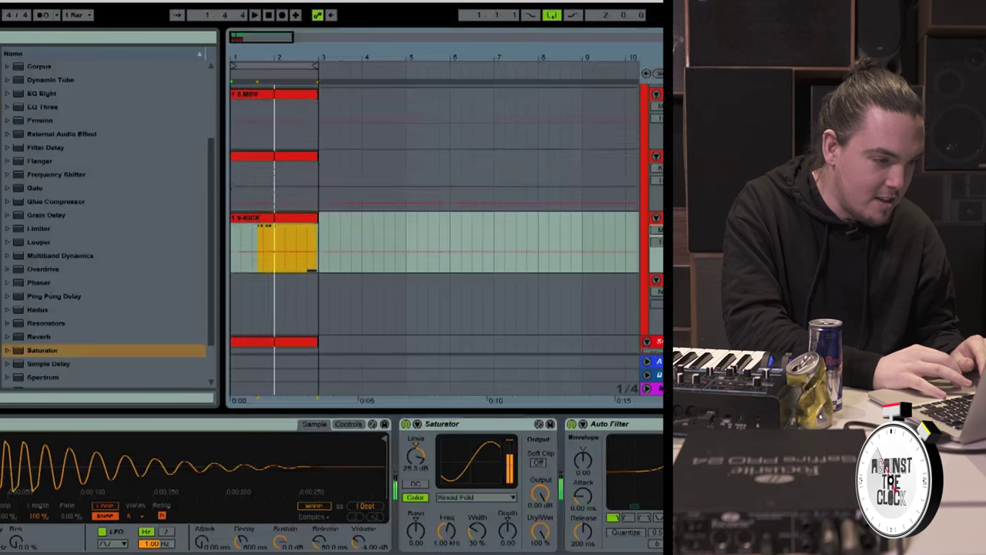
{"action": "scroll", "coordinate": [435, 231], "scroll_direction": "up", "scroll_amount": 3}
{"action": "left_click", "coordinate": [668, 147]}
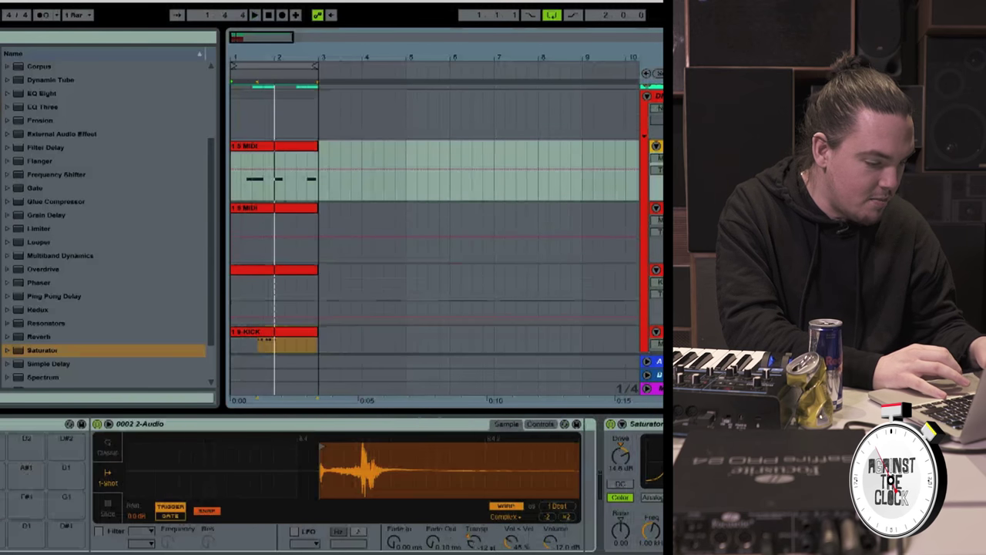
{"action": "key", "text": "Down"}
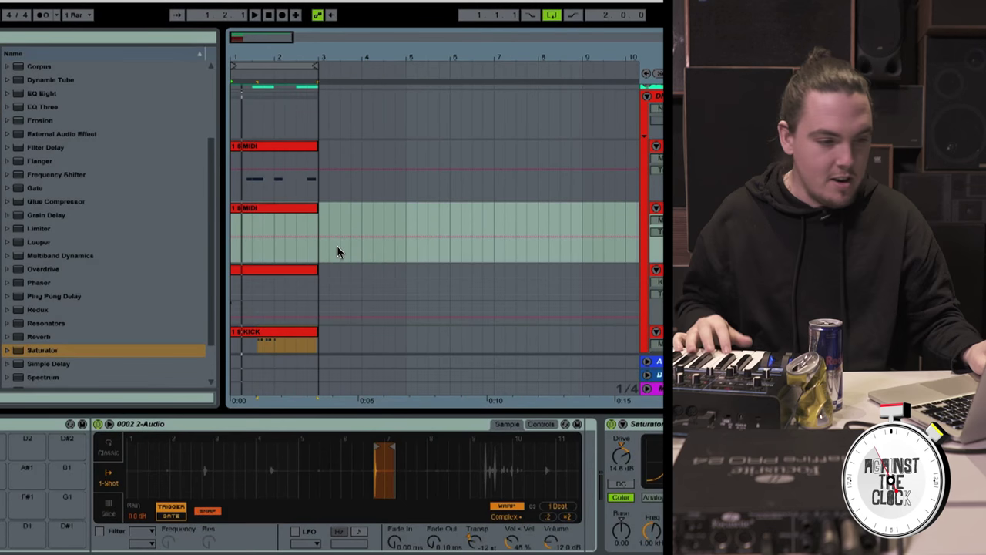
{"action": "key", "text": "shift+Tab"}
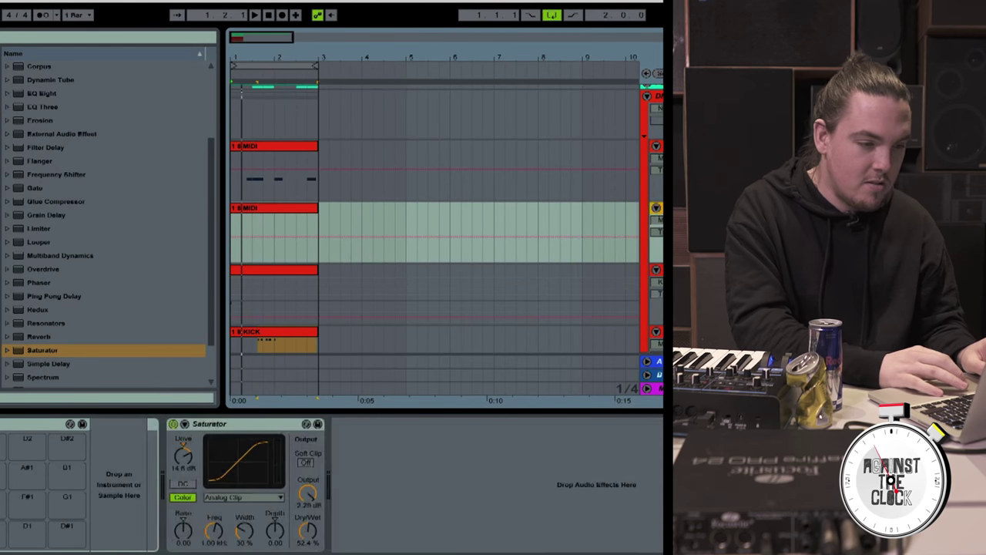
Step: Duplicate the first Drum Rack track in the red group again and delete the MIDI clip from the new copy
{"action": "left_click", "coordinate": [655, 151]}
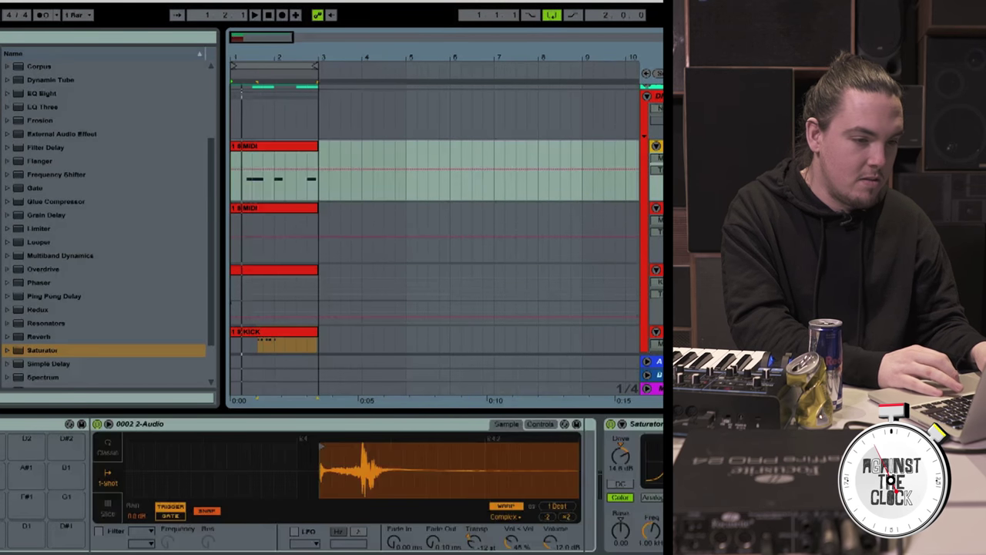
{"action": "key", "text": "super+d"}
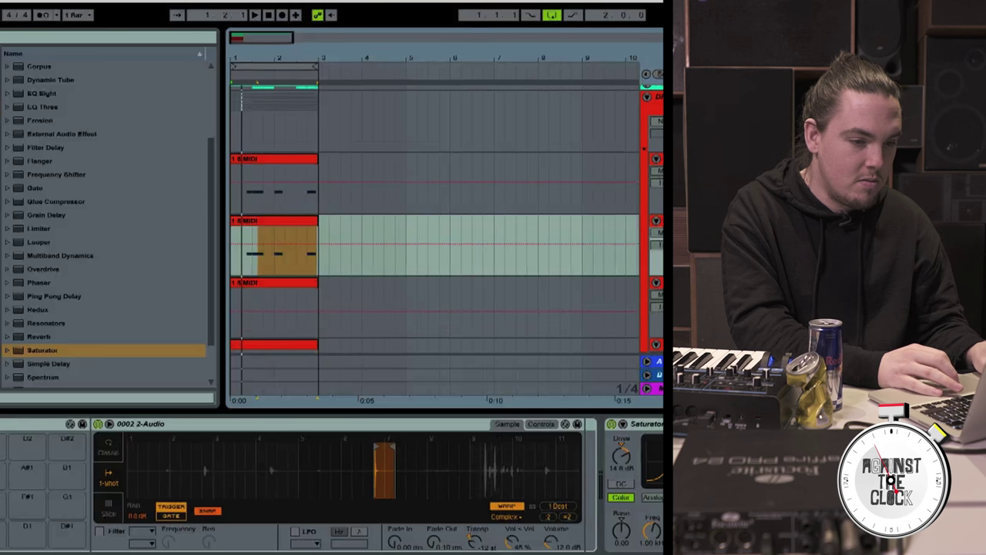
{"action": "left_click", "coordinate": [251, 222]}
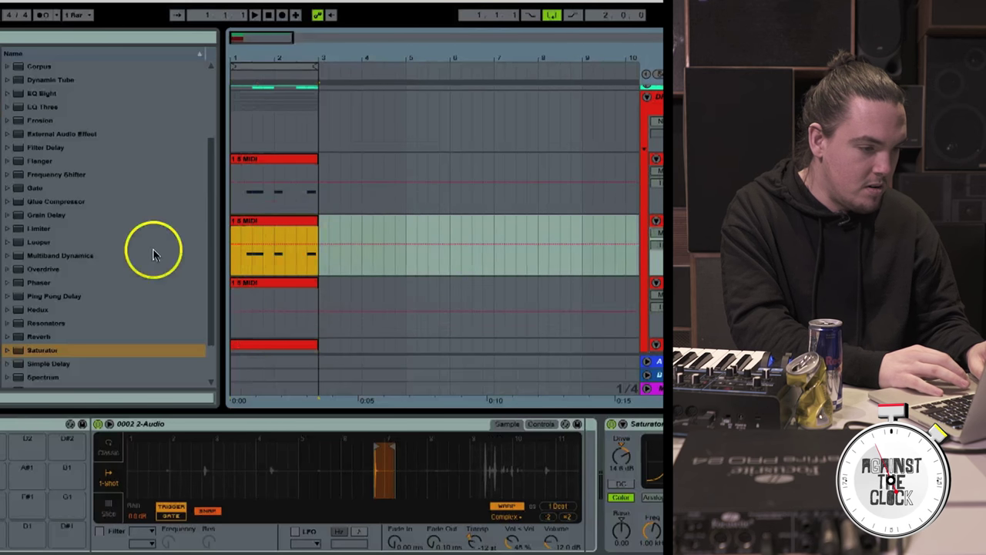
{"action": "left_click", "coordinate": [271, 221]}
{"action": "key", "text": "Delete"}
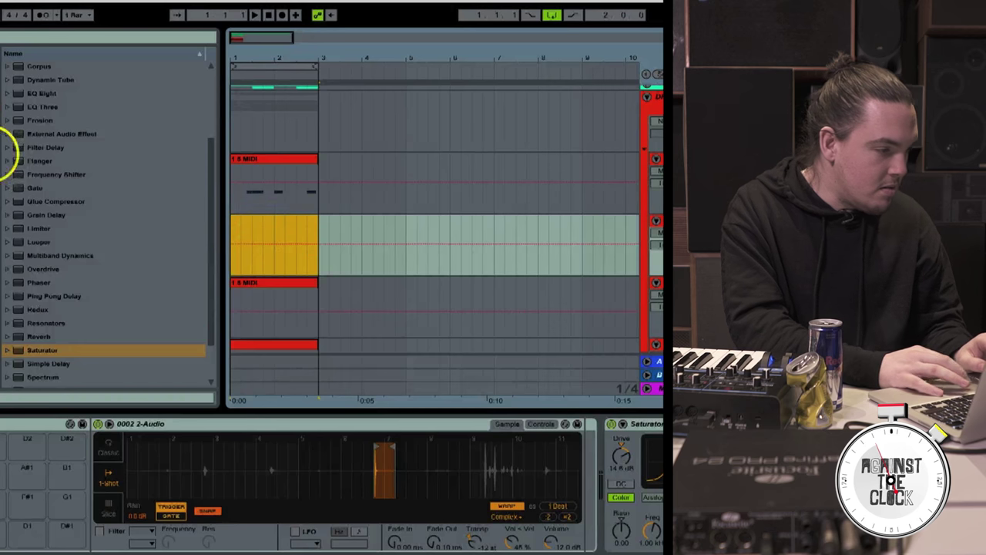
Step: Add an Arpeggiator MIDI effect in front of the Drum Rack on the emptied duplicate track
{"action": "left_click", "coordinate": [0, 120]}
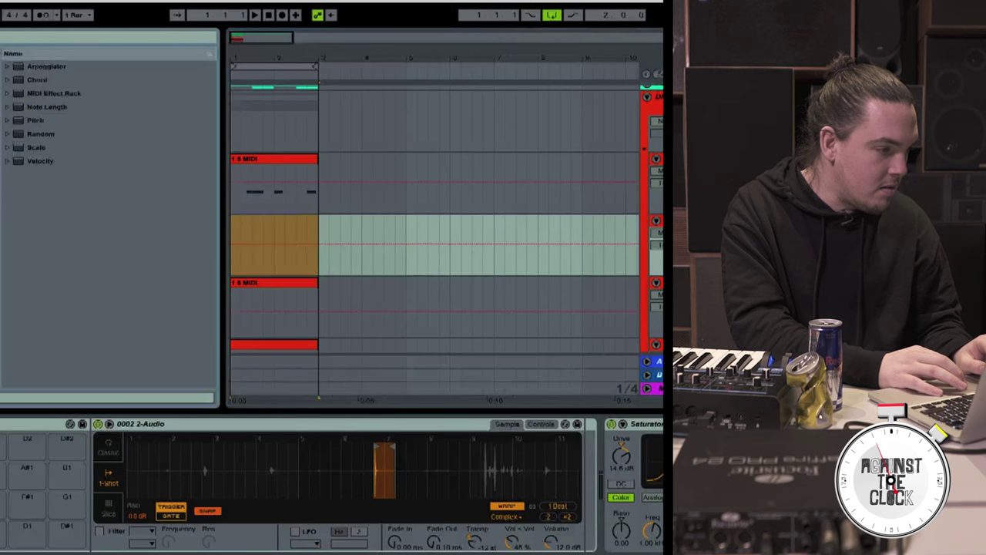
{"action": "left_click", "coordinate": [22, 68]}
{"action": "left_click_drag", "start_coordinate": [19, 67], "coordinate": [0, 477]}
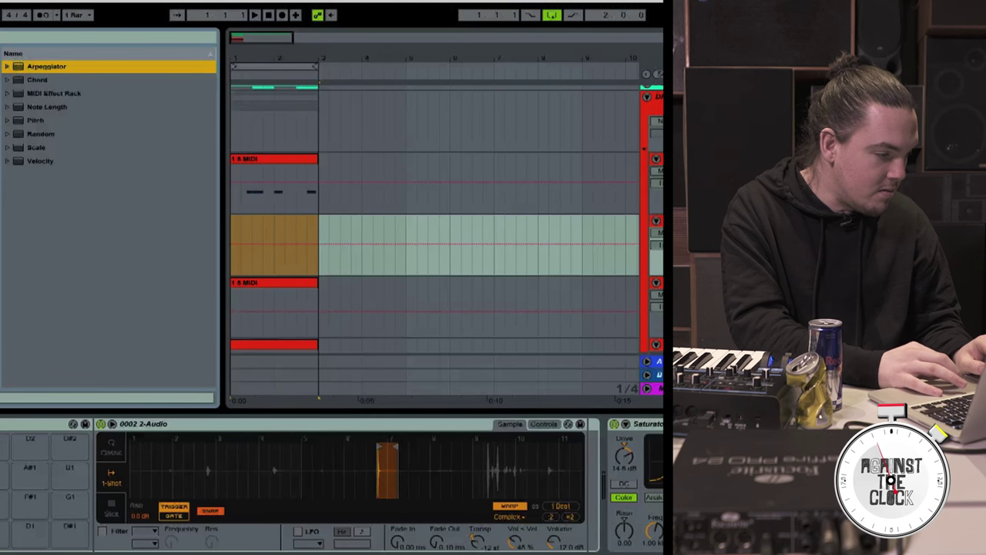
{"action": "key", "text": "Return"}
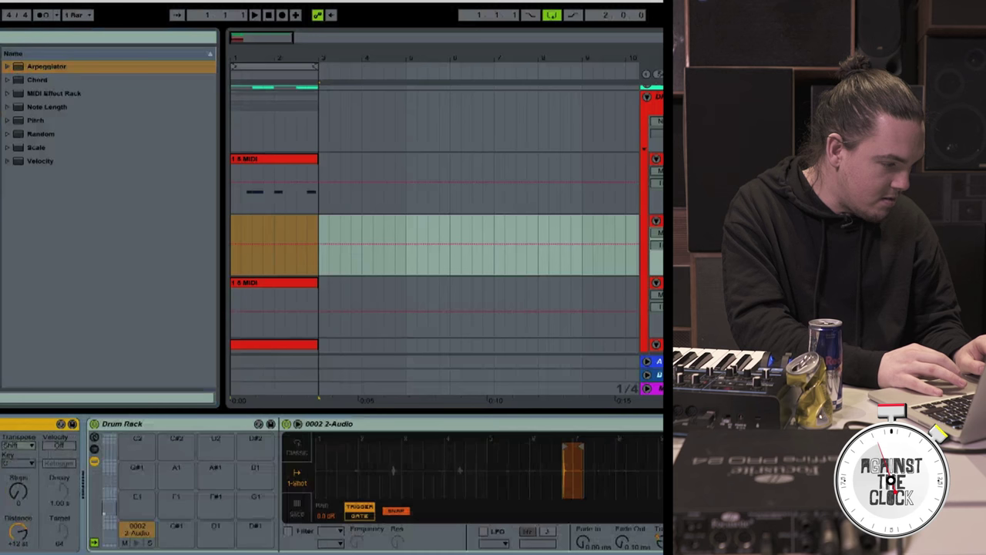
Step: Try out the Arpeggiator with the 0002 2-Audio pad of the duplicate track's Drum Rack
{"action": "left_click", "coordinate": [65, 445]}
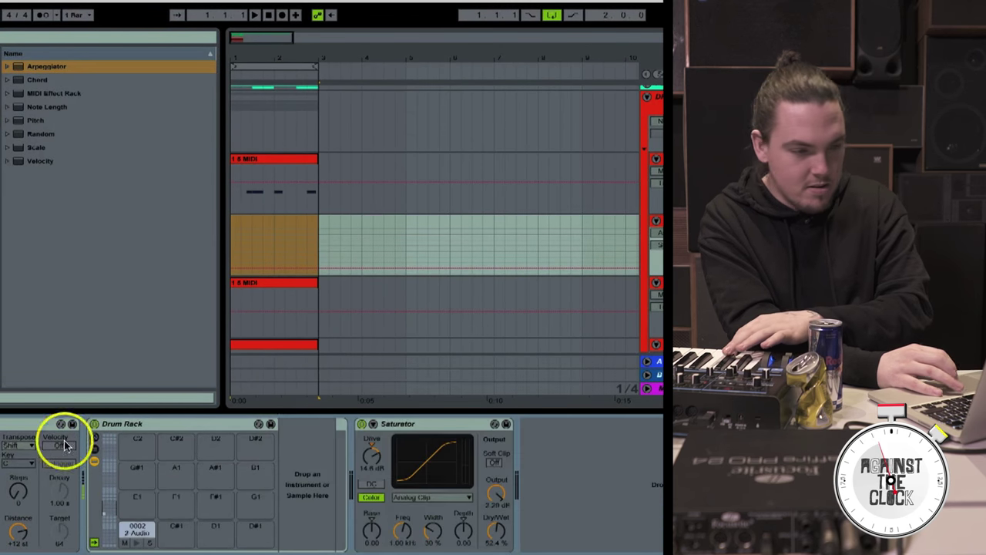
{"action": "left_click", "coordinate": [664, 221]}
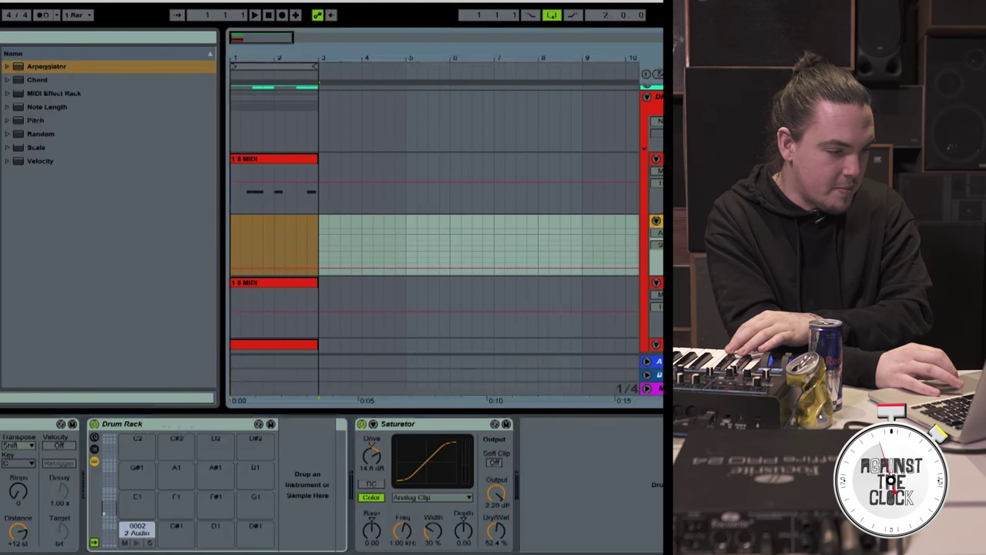
{"action": "left_click", "coordinate": [455, 395]}
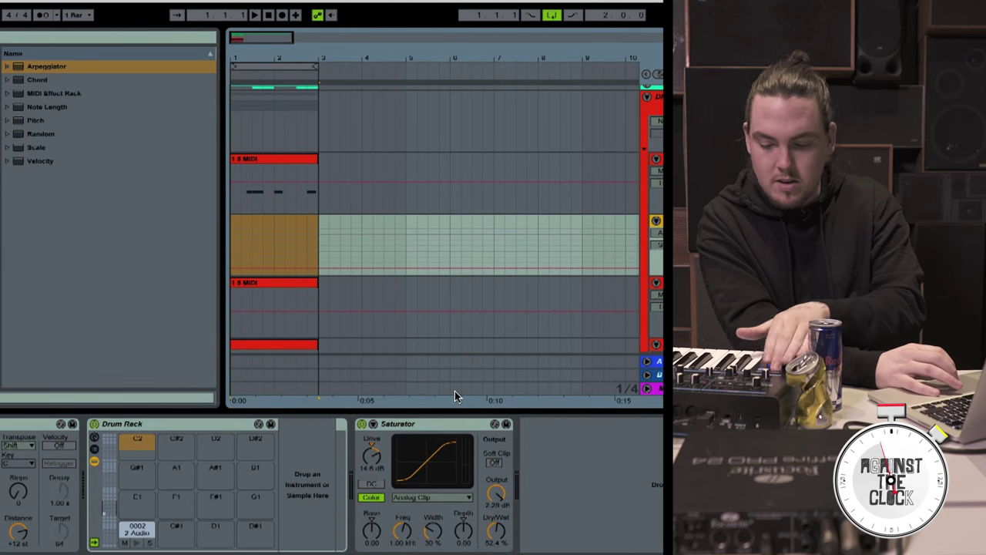
{"action": "left_click", "coordinate": [244, 400]}
{"action": "left_click", "coordinate": [8, 462]}
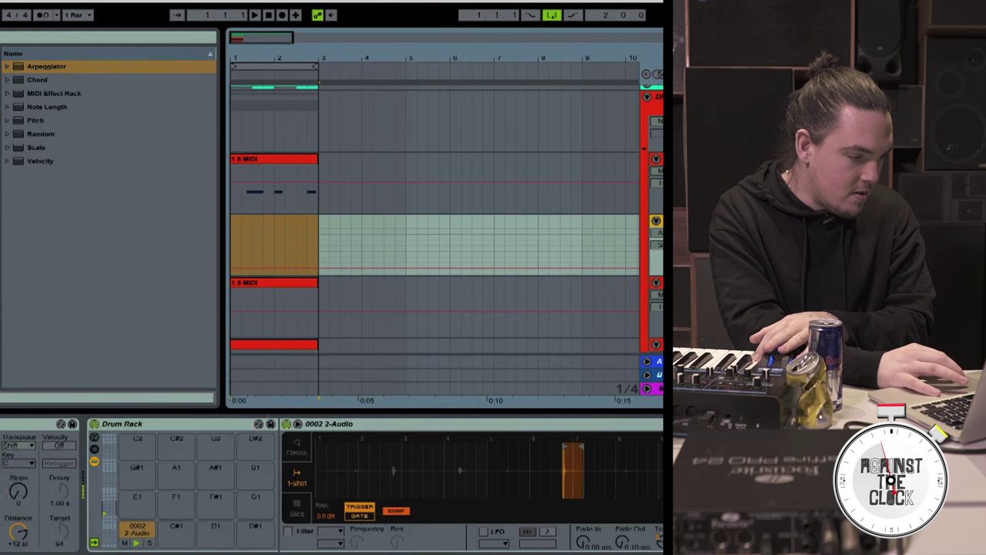
Step: Add an Auto Filter after the Saturator on the arpeggiated Drum Rack track and audition it with the loop playing
{"action": "left_click", "coordinate": [2, 107]}
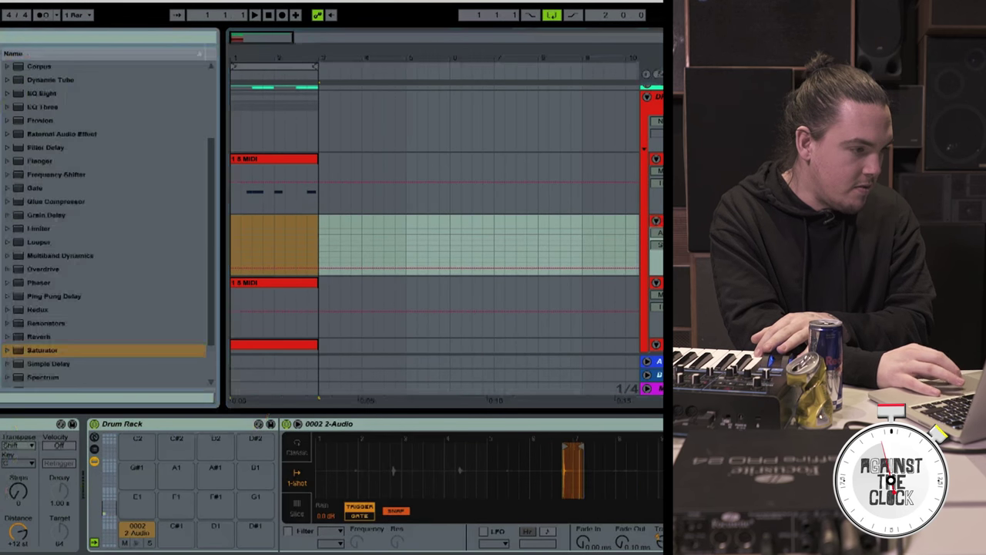
{"action": "scroll", "coordinate": [54, 93], "scroll_direction": "up", "scroll_amount": 3}
{"action": "double_click", "coordinate": [54, 92]}
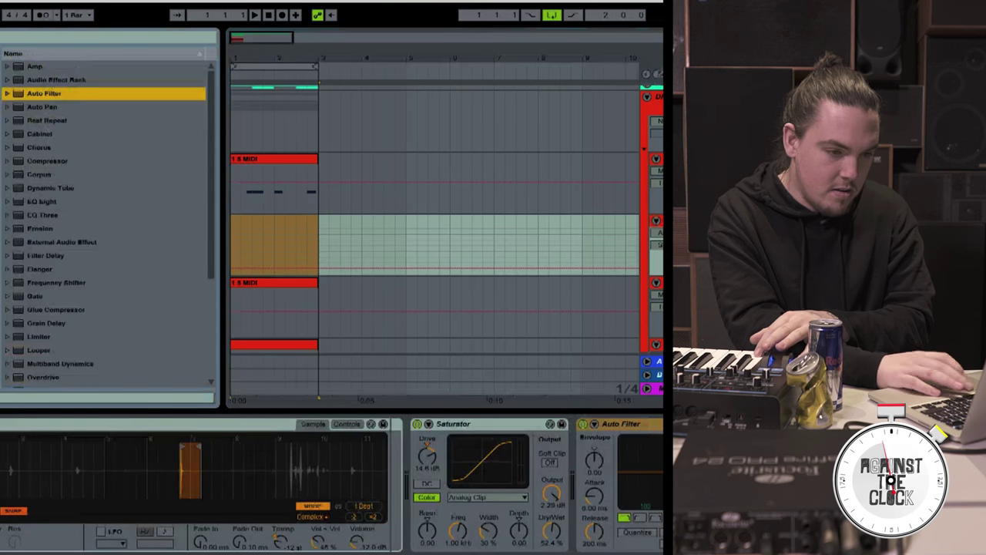
{"action": "key", "text": "space"}
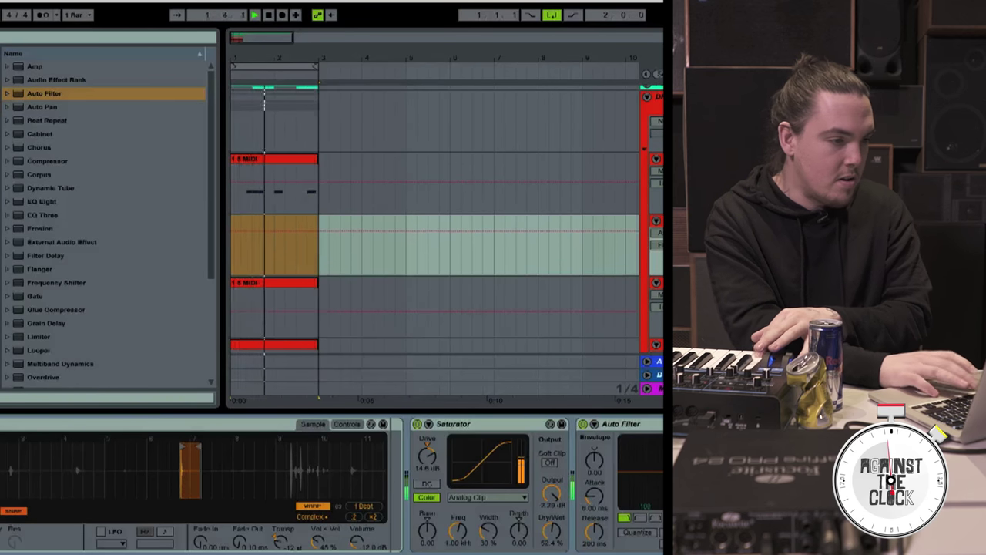
{"action": "key", "text": "space"}
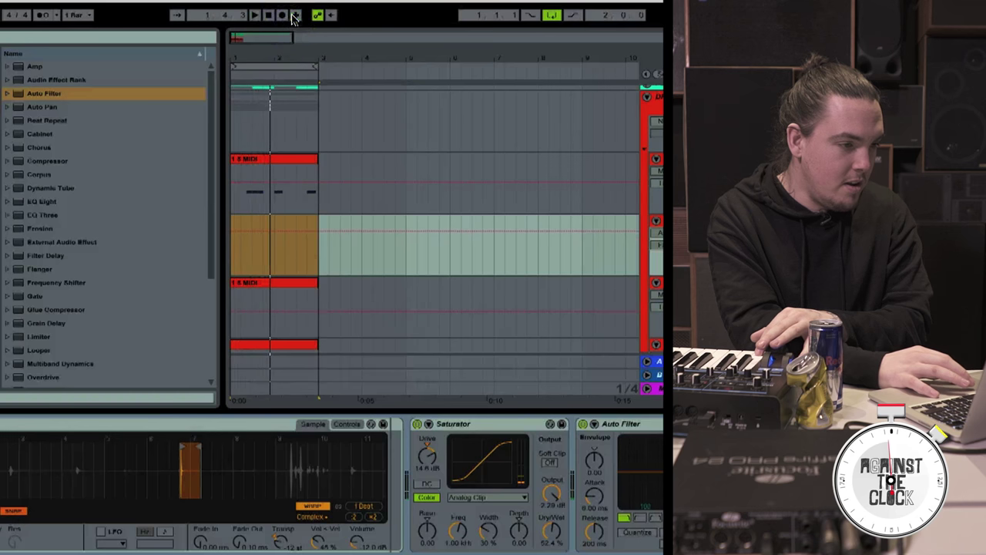